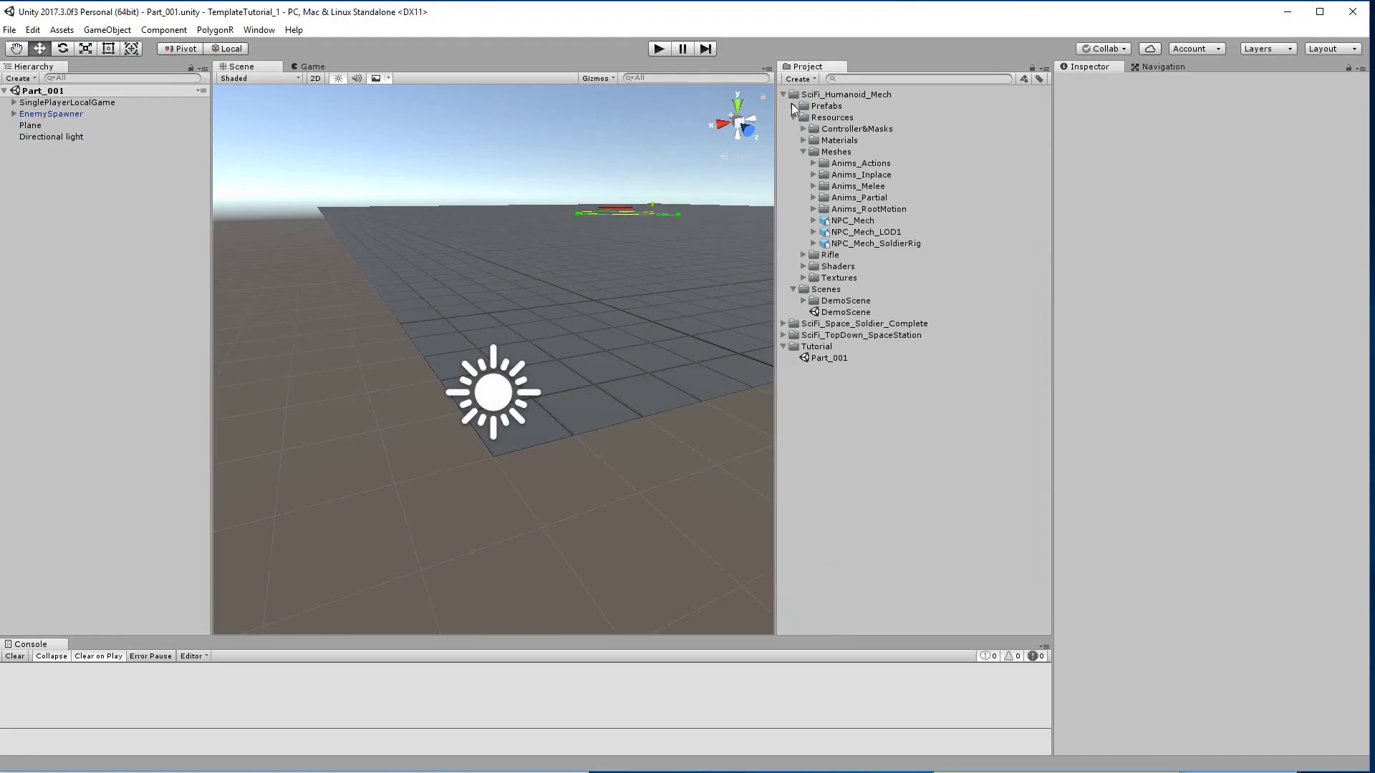
# Collapse the SciFi_Humanoid_Mech asset folder in the Project panel
pyautogui.click(783, 94)
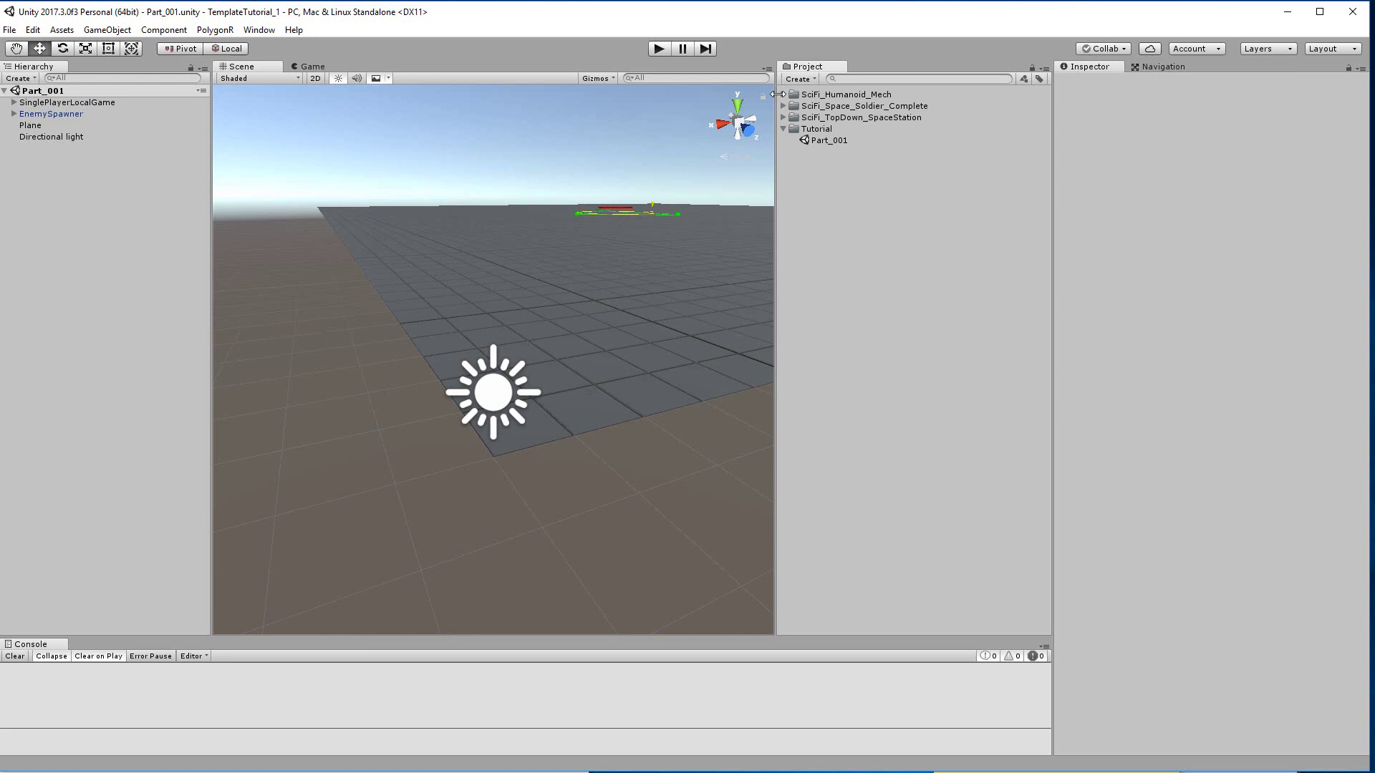
pyautogui.click(227, 31)
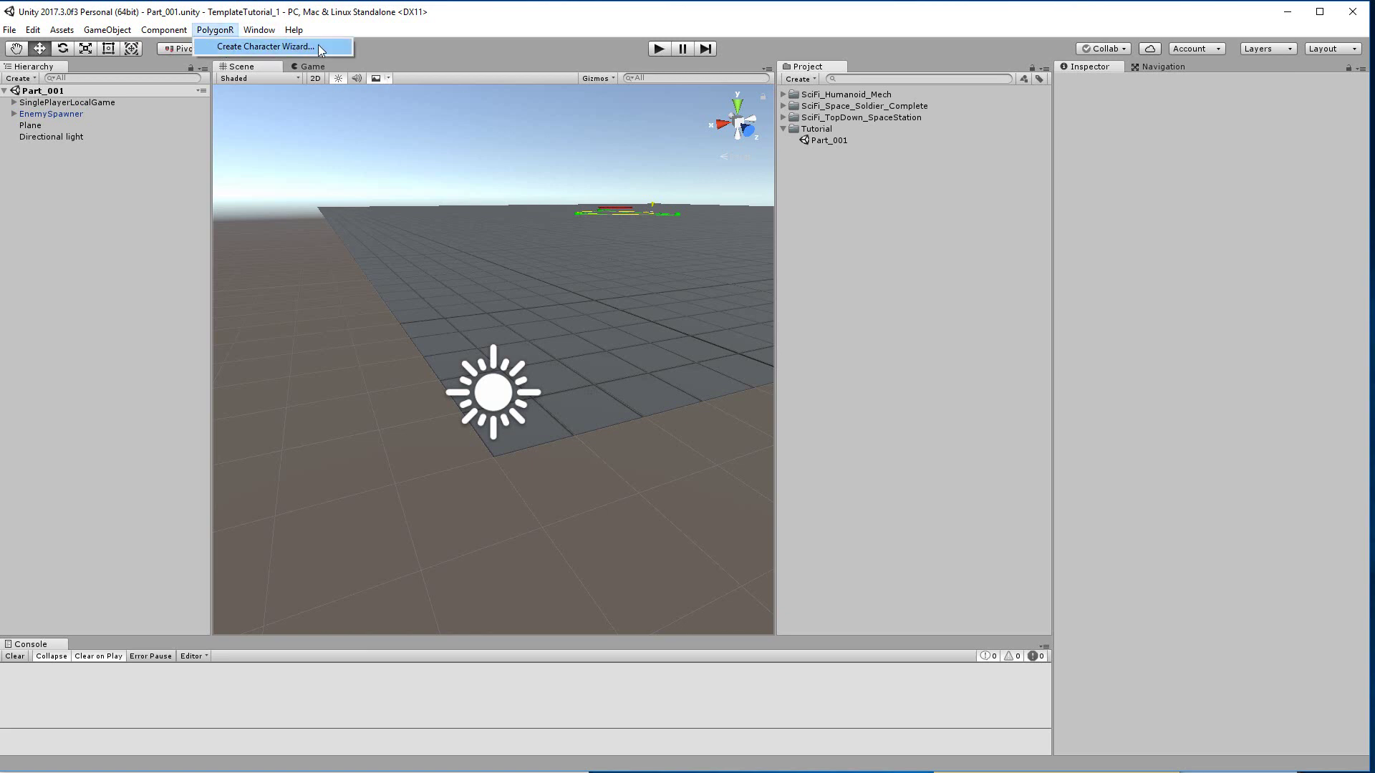
pyautogui.click(255, 46)
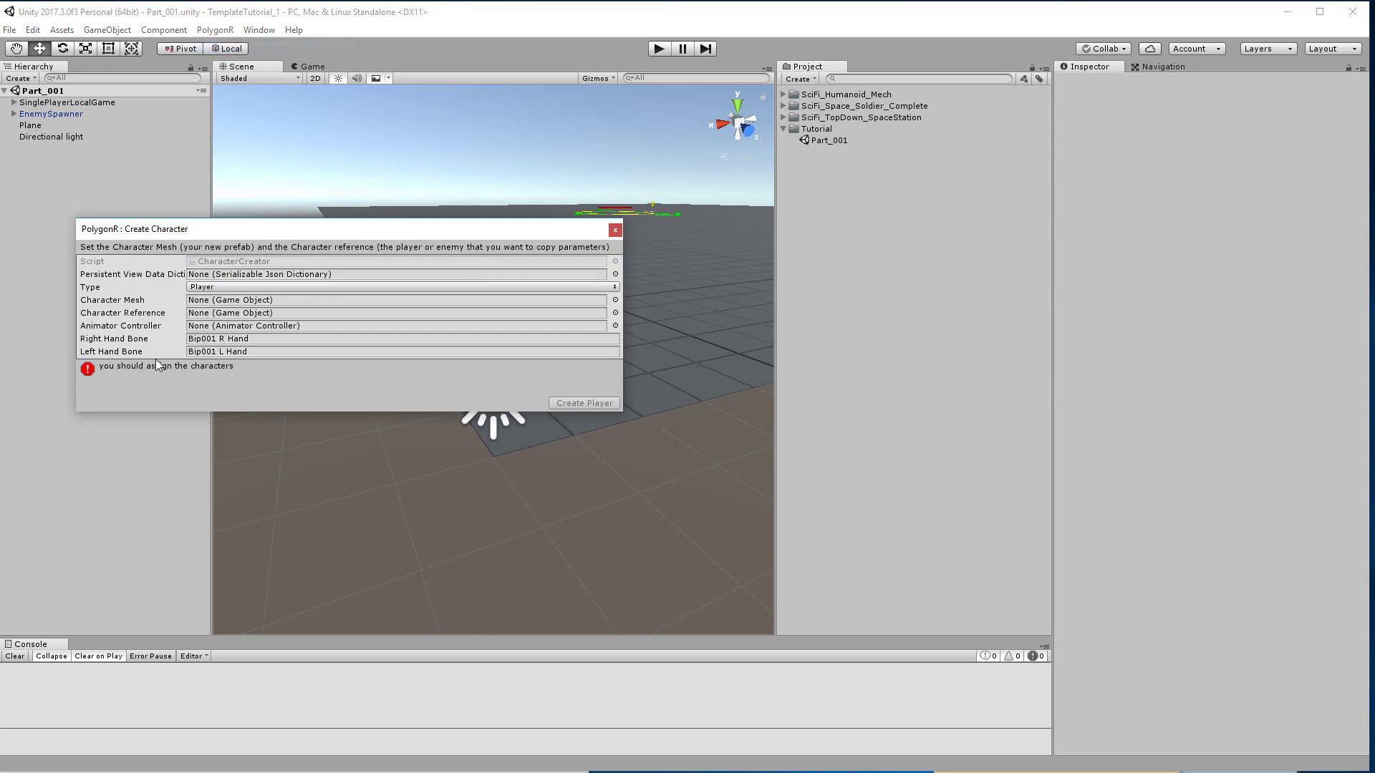
pyautogui.click(616, 231)
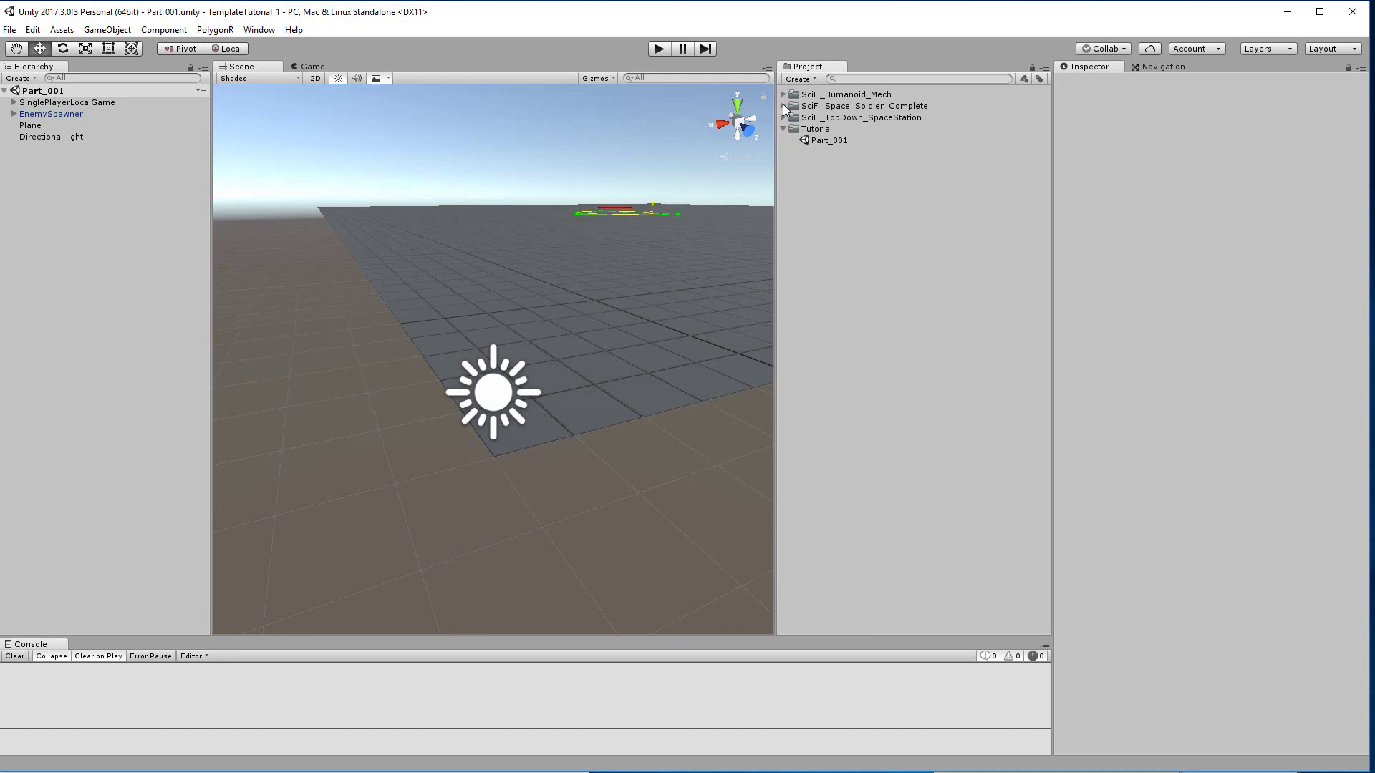
# Start a new empty scene and expand the SciFi_Space_Soldier_Complete asset folder
pyautogui.click(10, 30)
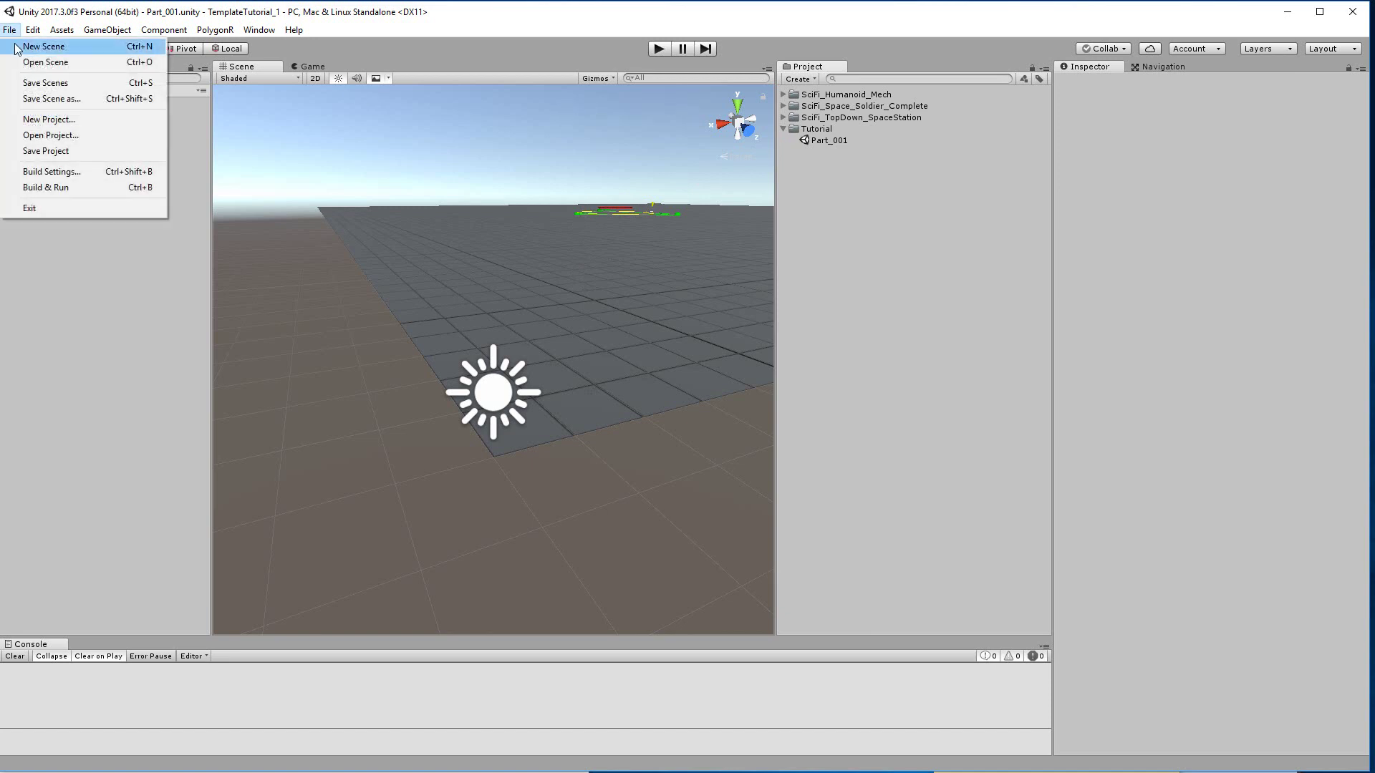
pyautogui.click(43, 46)
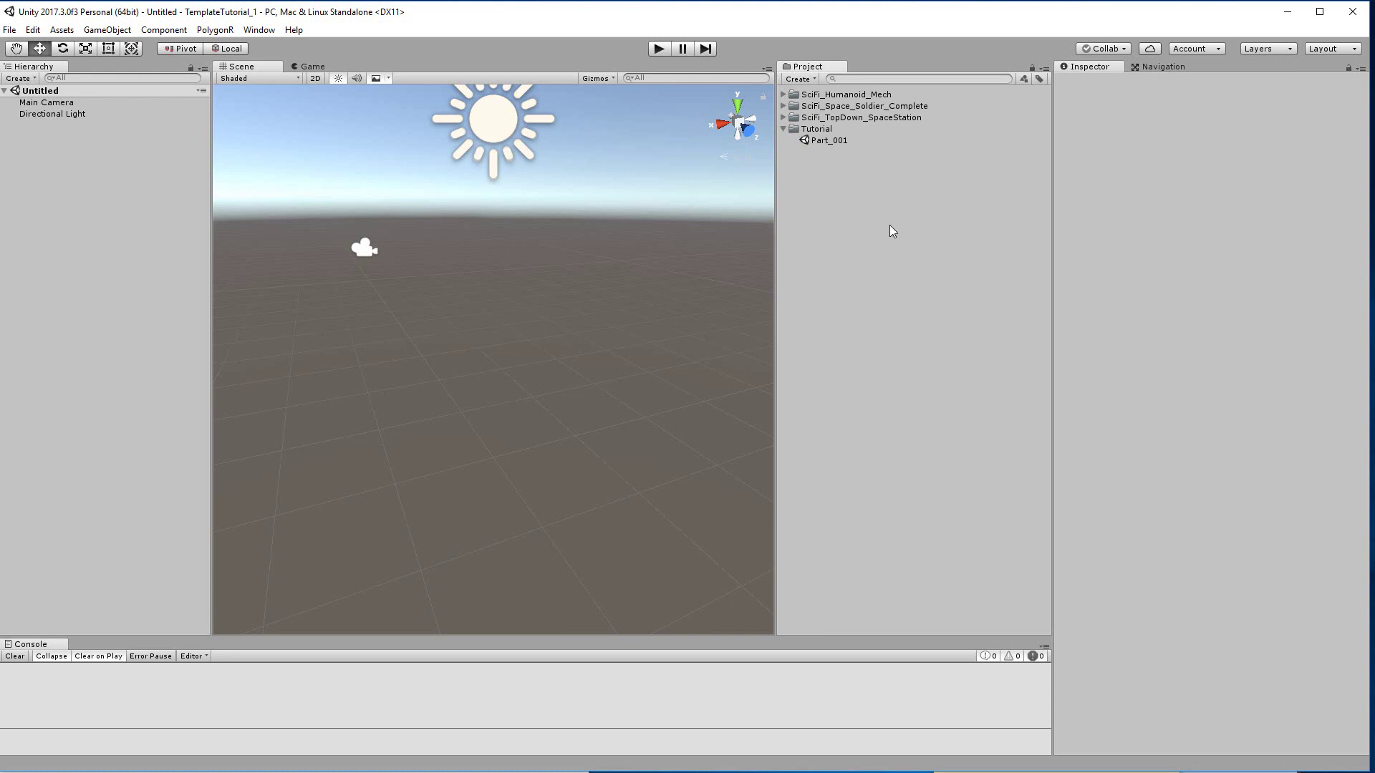
pyautogui.click(215, 30)
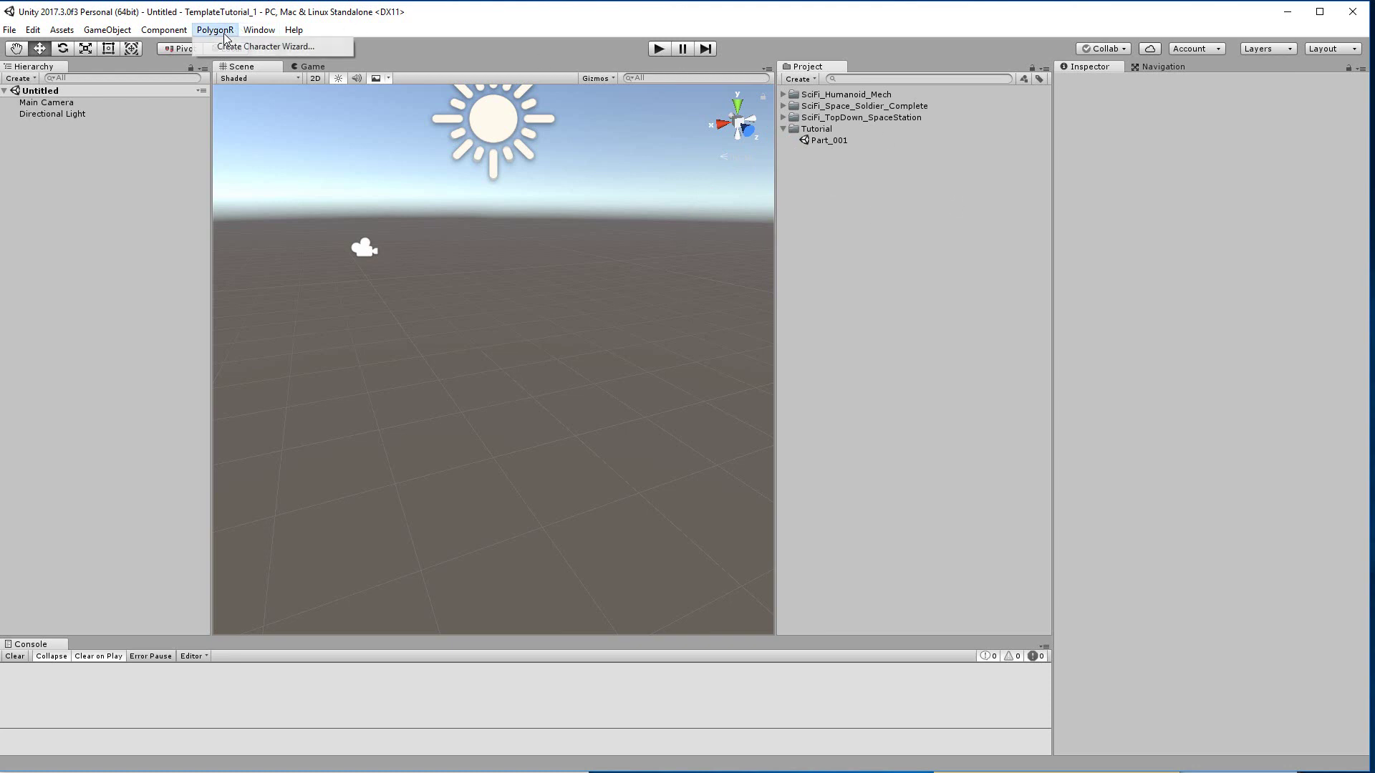
pyautogui.click(785, 105)
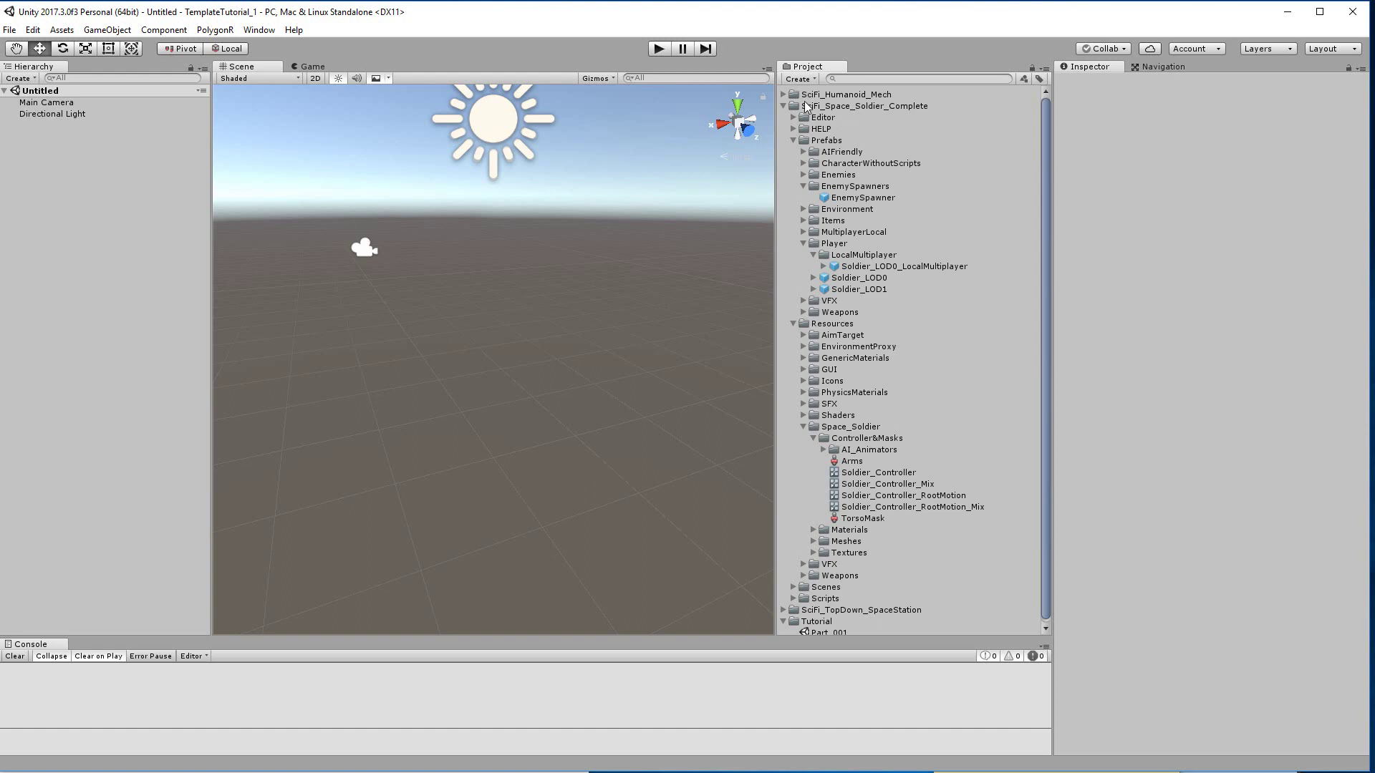
# Launch the PolygonR Create Character wizard, reposition it, and keep Player as the type
pyautogui.click(214, 30)
pyautogui.click(227, 46)
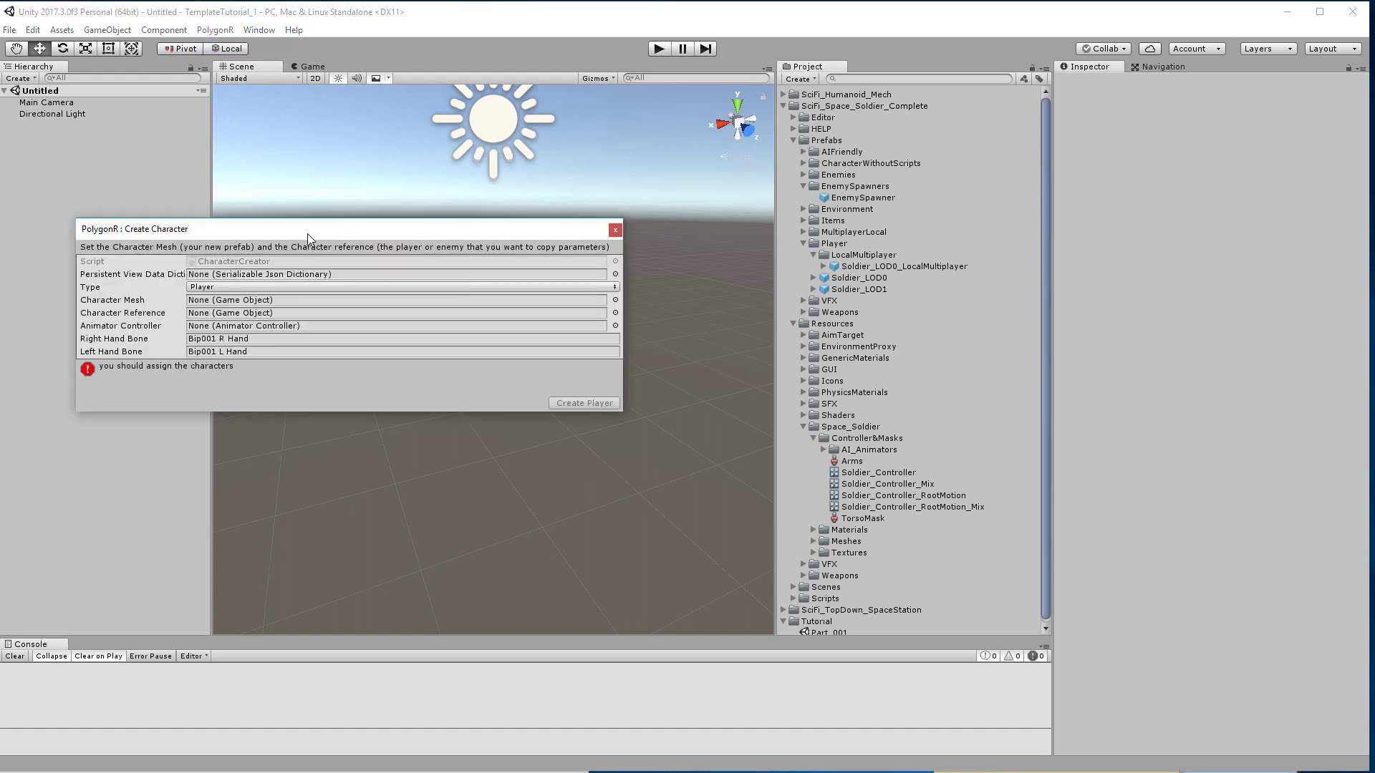
pyautogui.moveTo(308, 233); pyautogui.dragTo(413, 340)
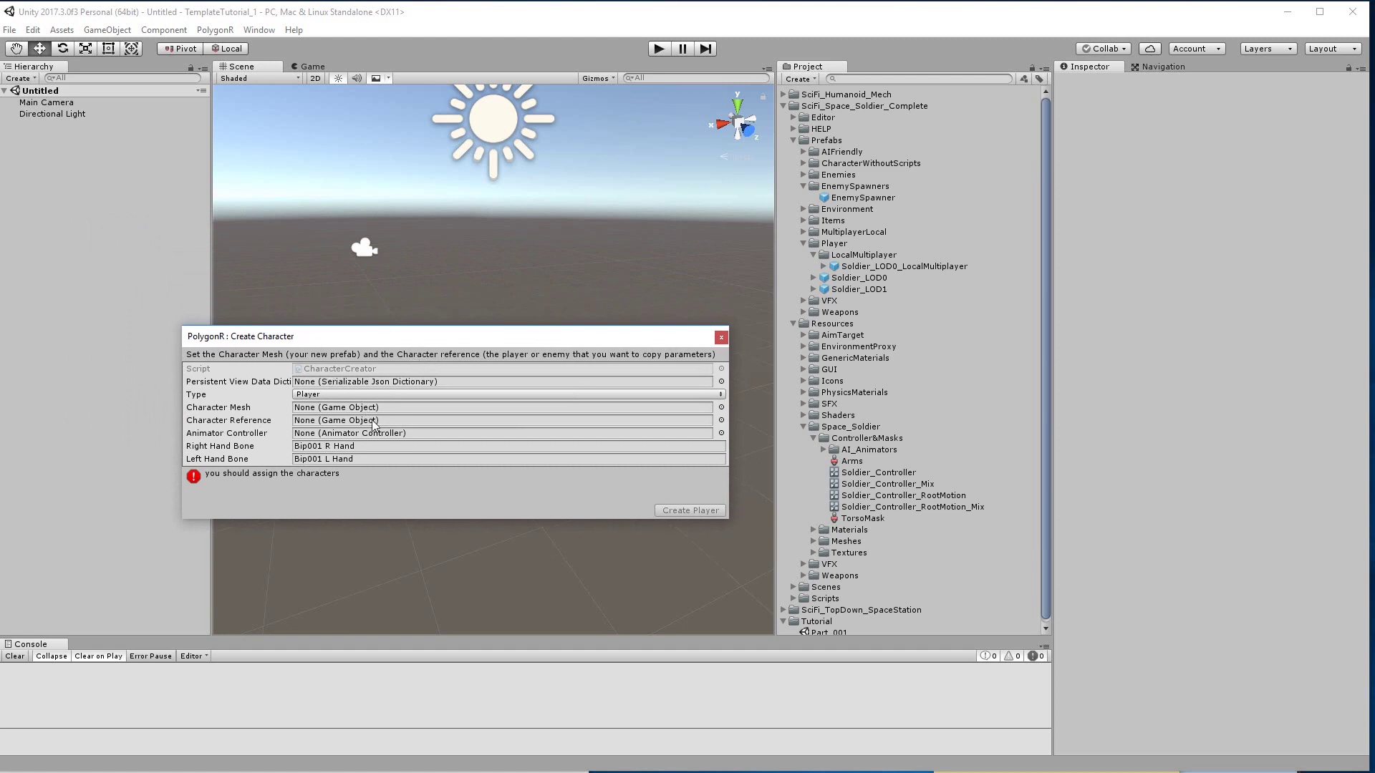
pyautogui.click(425, 394)
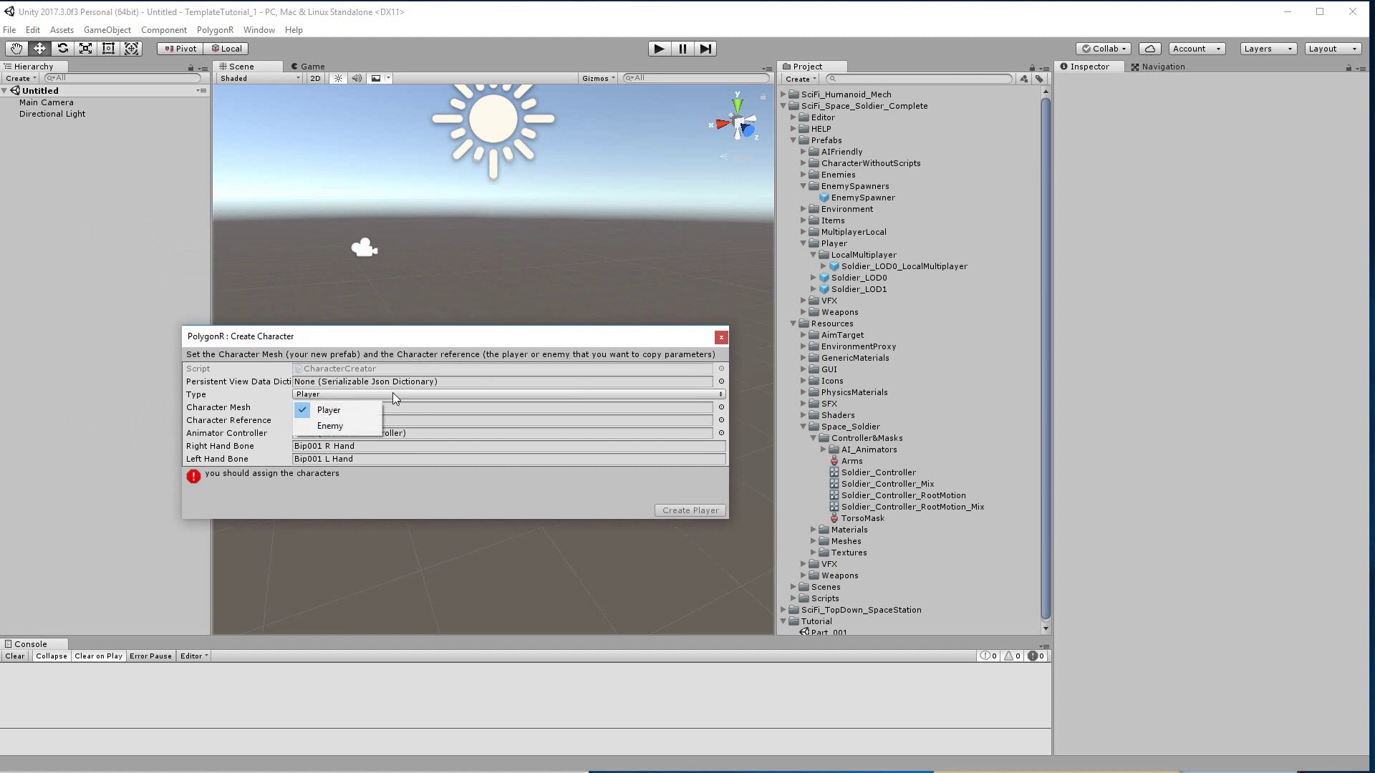
pyautogui.click(336, 409)
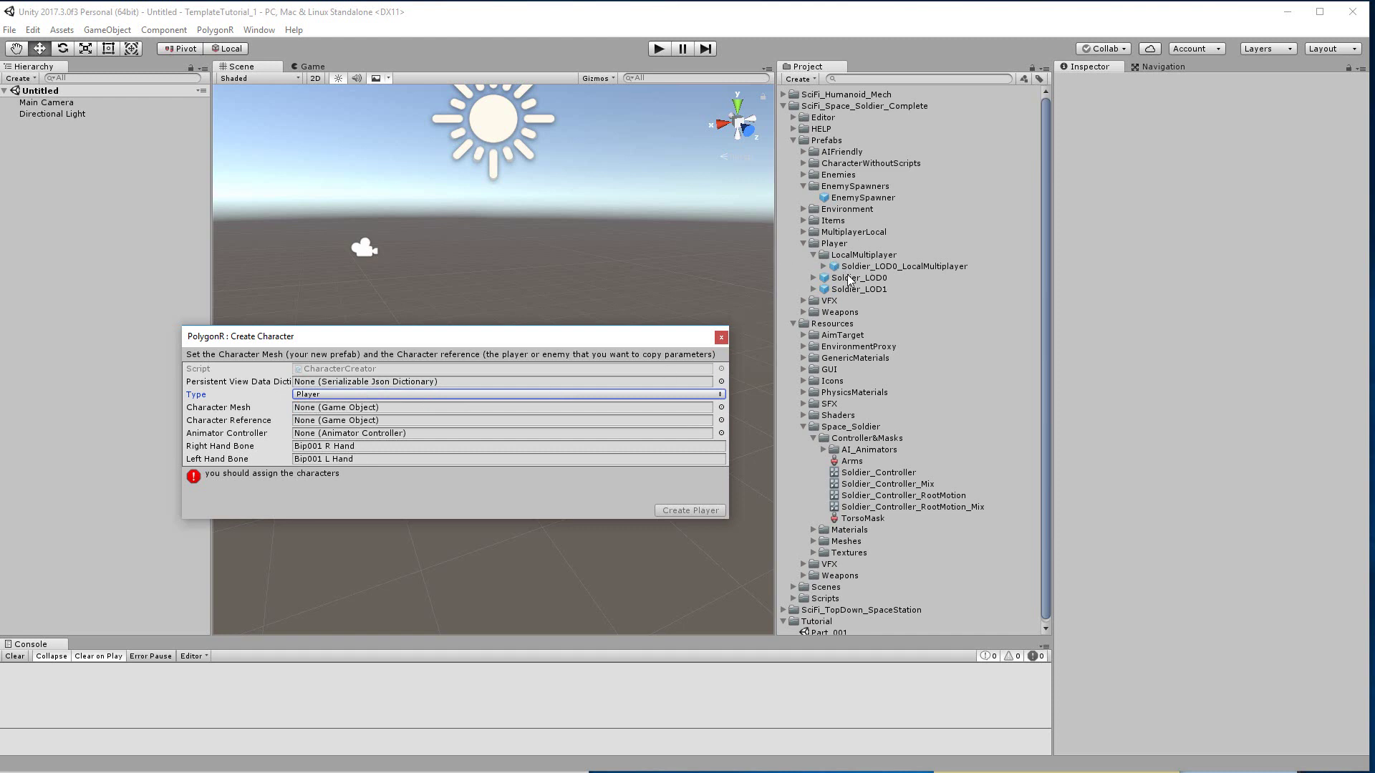
# Expand SciFi_Humanoid_Mech's folders and select the NPC_Mech model and NPC_Mech_LOD1 prefab
pyautogui.click(783, 94)
pyautogui.click(838, 222)
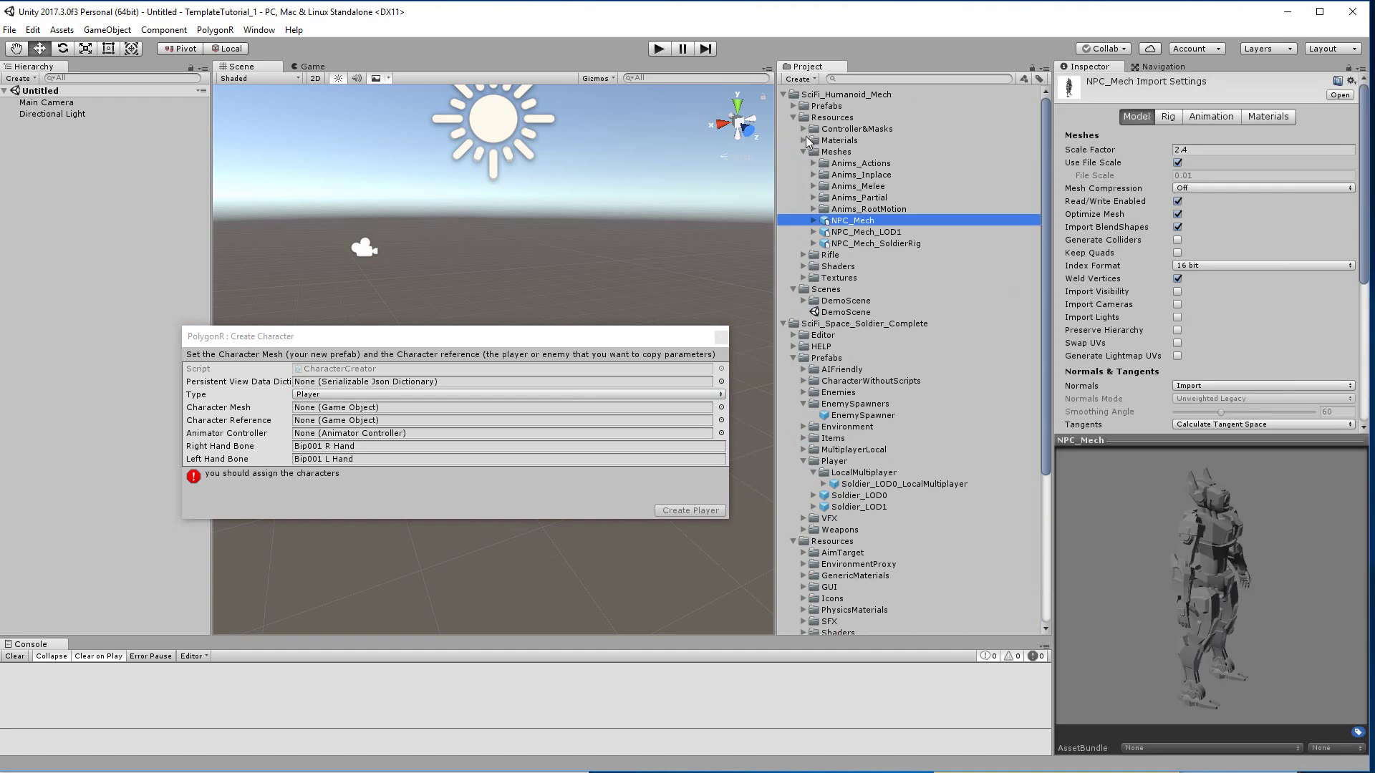
pyautogui.click(793, 106)
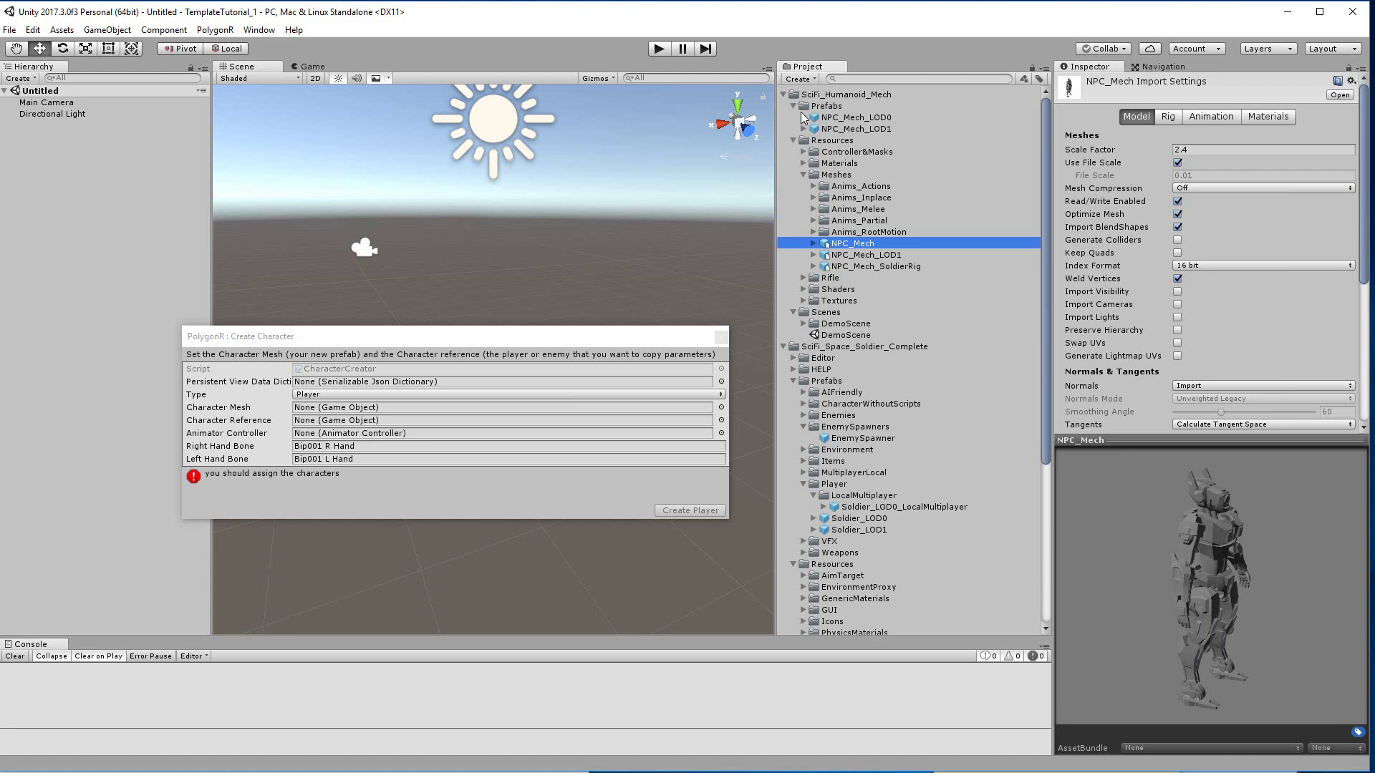
pyautogui.click(834, 129)
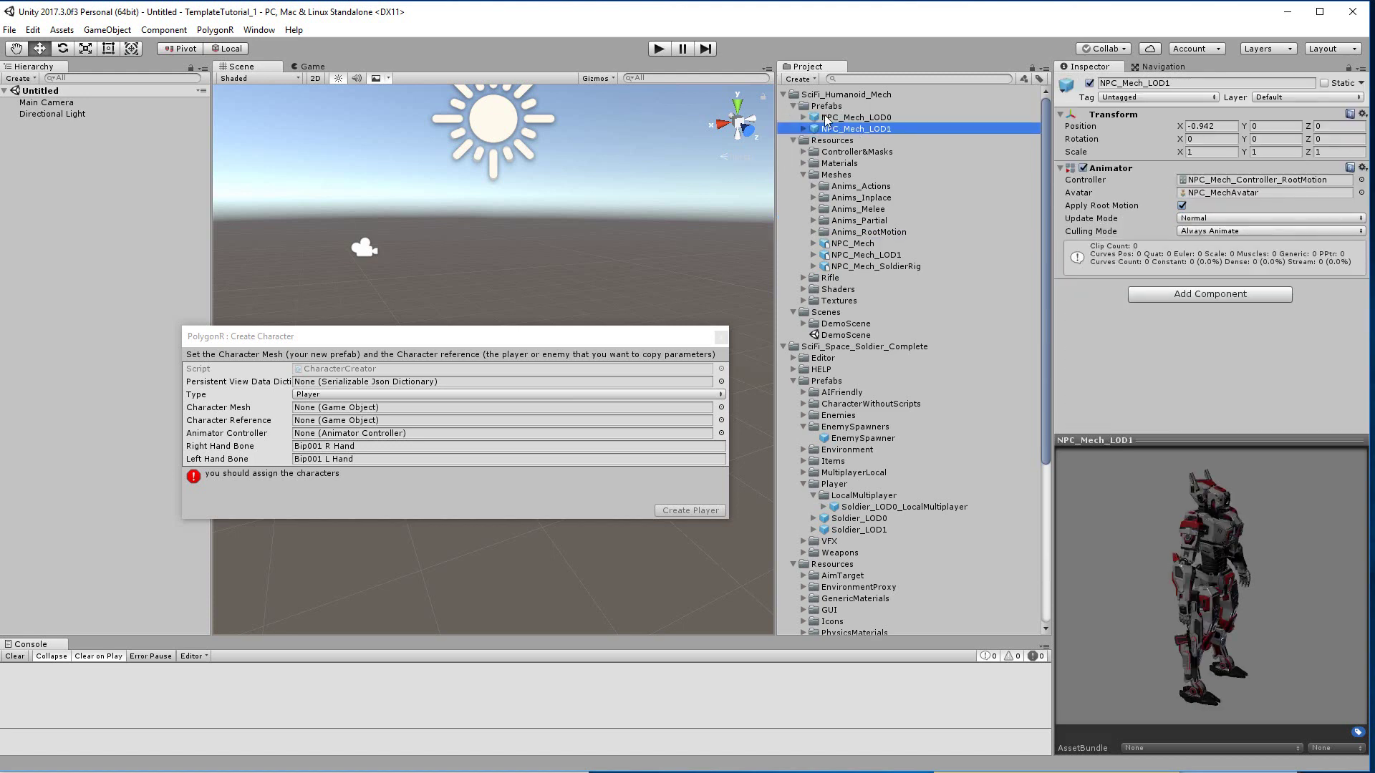
pyautogui.click(852, 244)
# Assign NPC_Mech as Character Mesh and Soldier_LOD0_LocalMultiplayer as Character Reference, enabling Create Player
pyautogui.moveTo(835, 247); pyautogui.dragTo(362, 409)
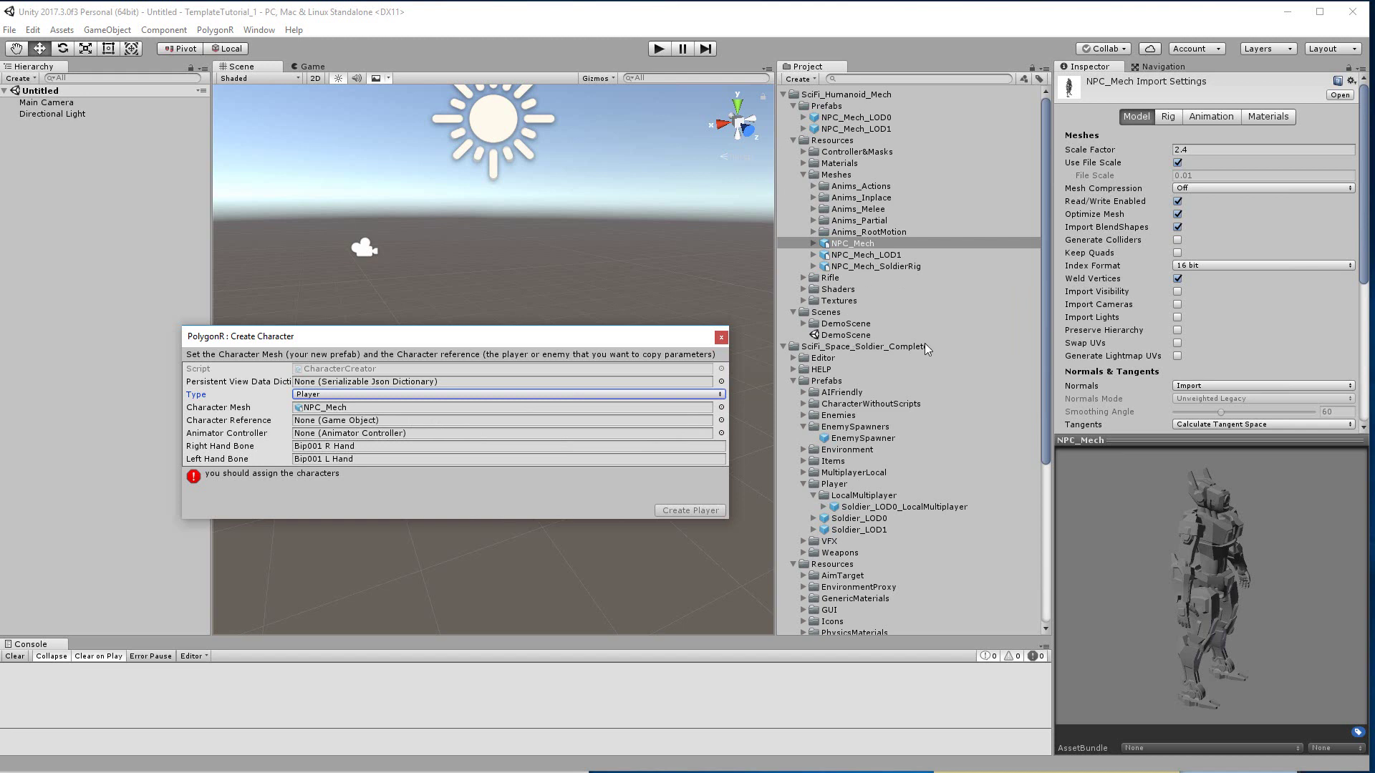
pyautogui.scroll(-3, 889, 299)
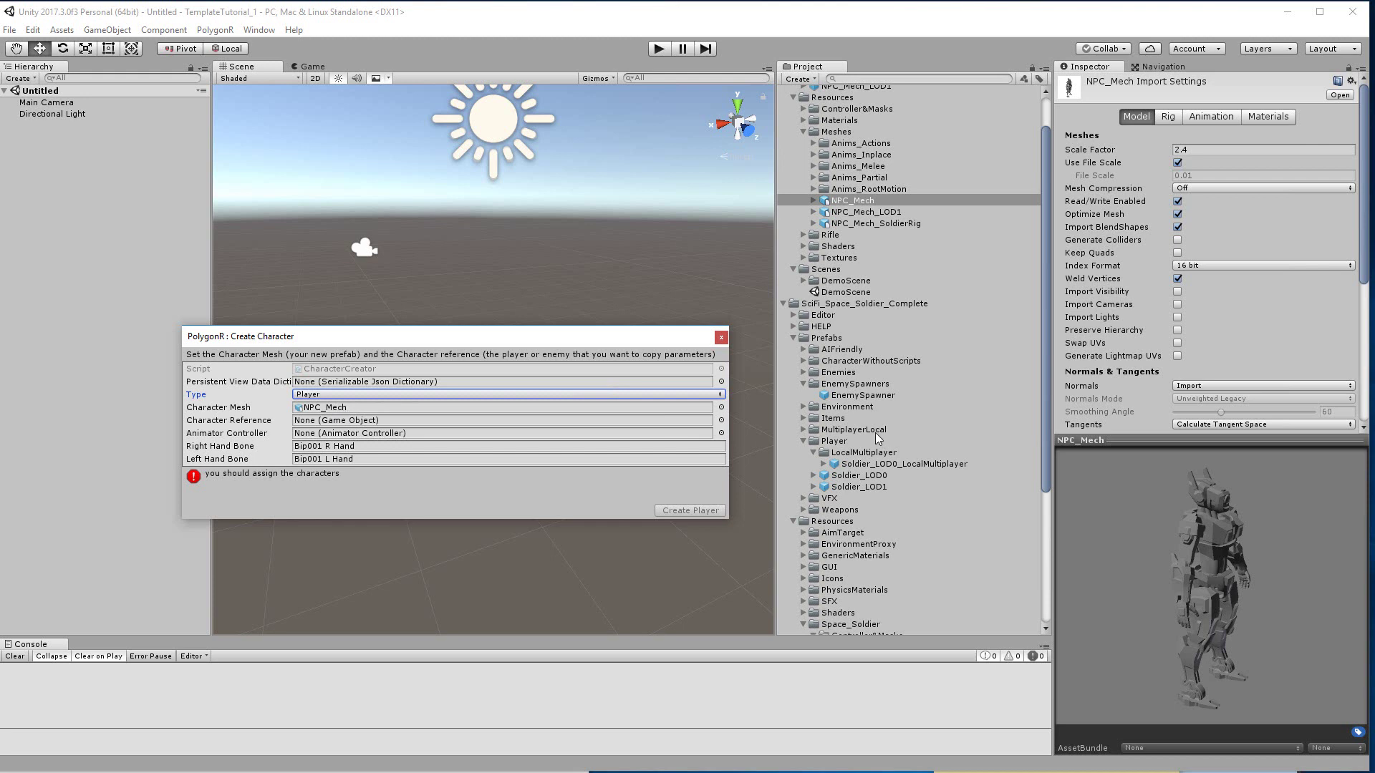
pyautogui.scroll(-6, 850, 411)
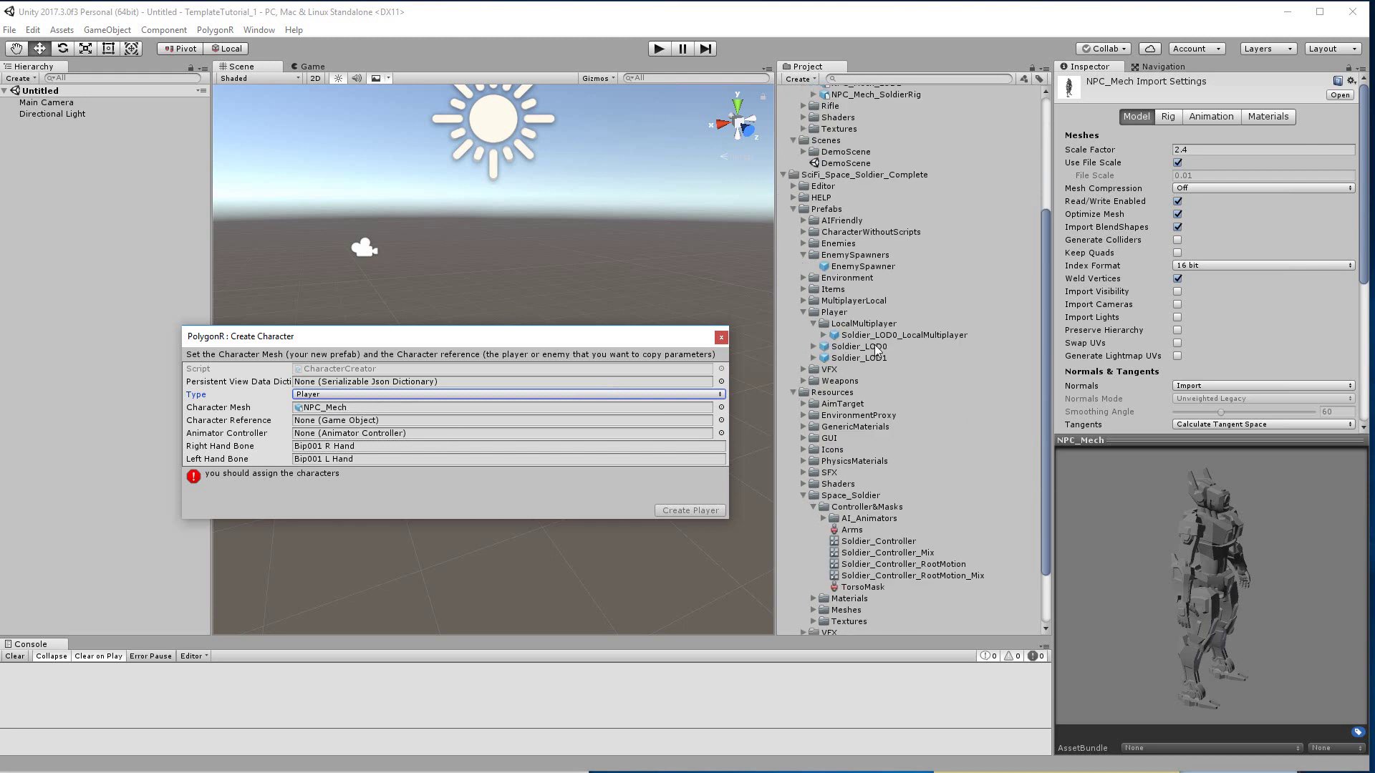
pyautogui.moveTo(881, 336); pyautogui.dragTo(356, 424)
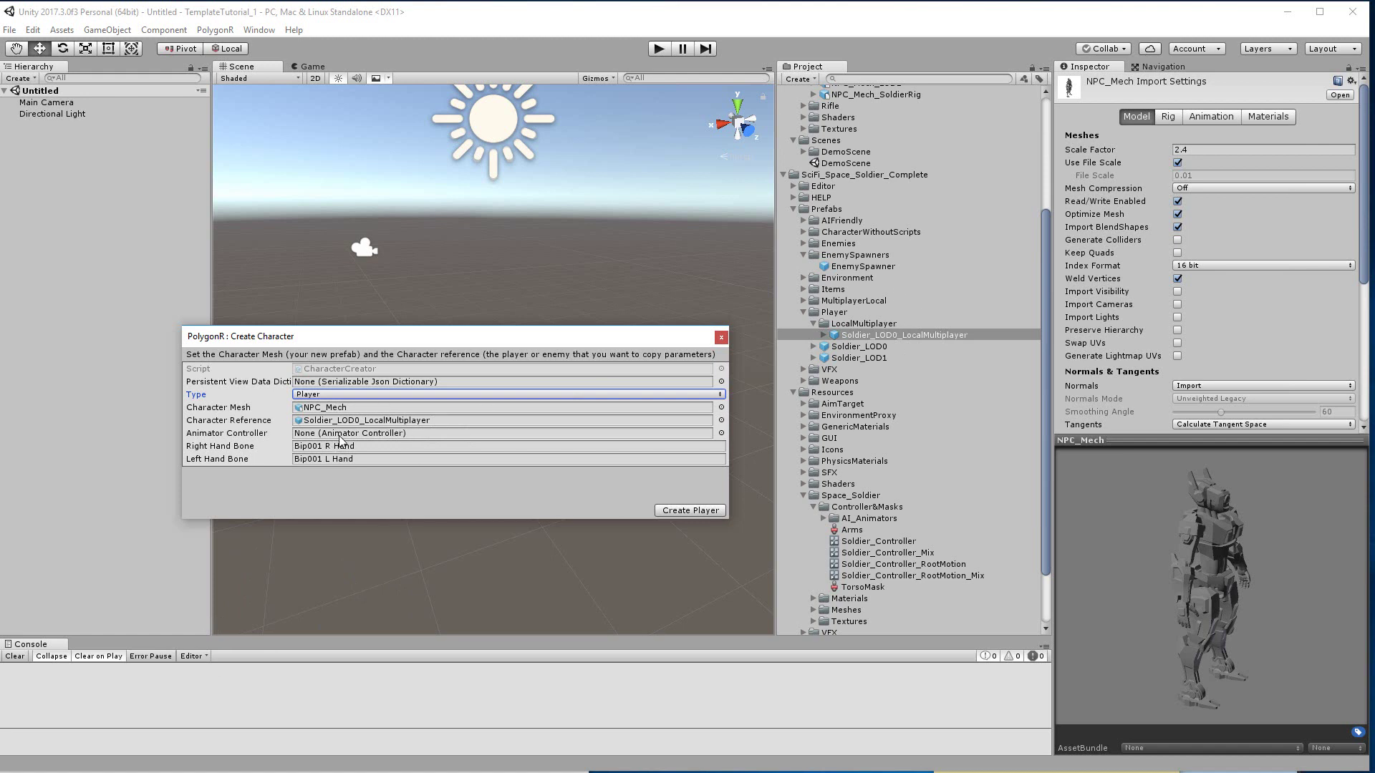
pyautogui.scroll(-3, 836, 403)
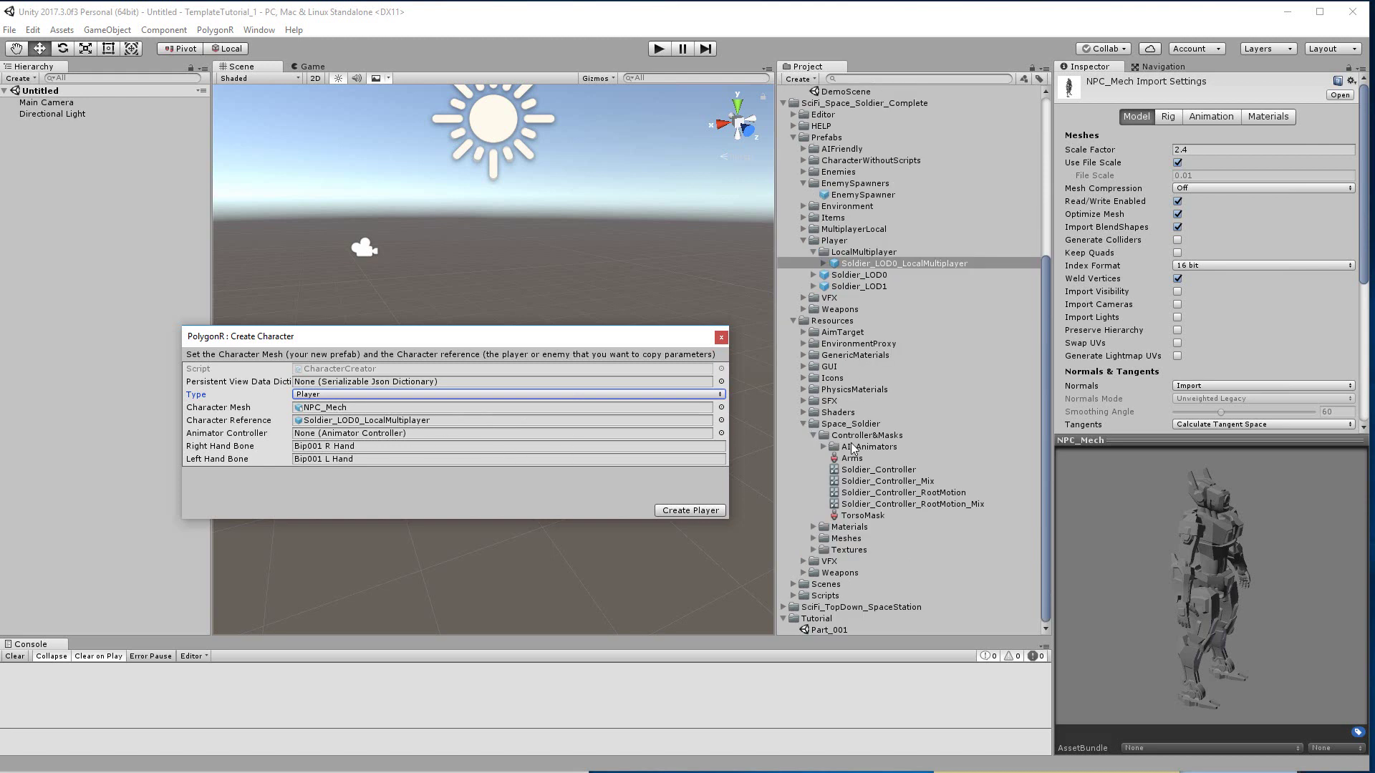
# Set Soldier_Controller_Mix as Animator Controller, then inspect Soldier_LOD0_LocalMultiplayer's Player child
pyautogui.click(880, 482)
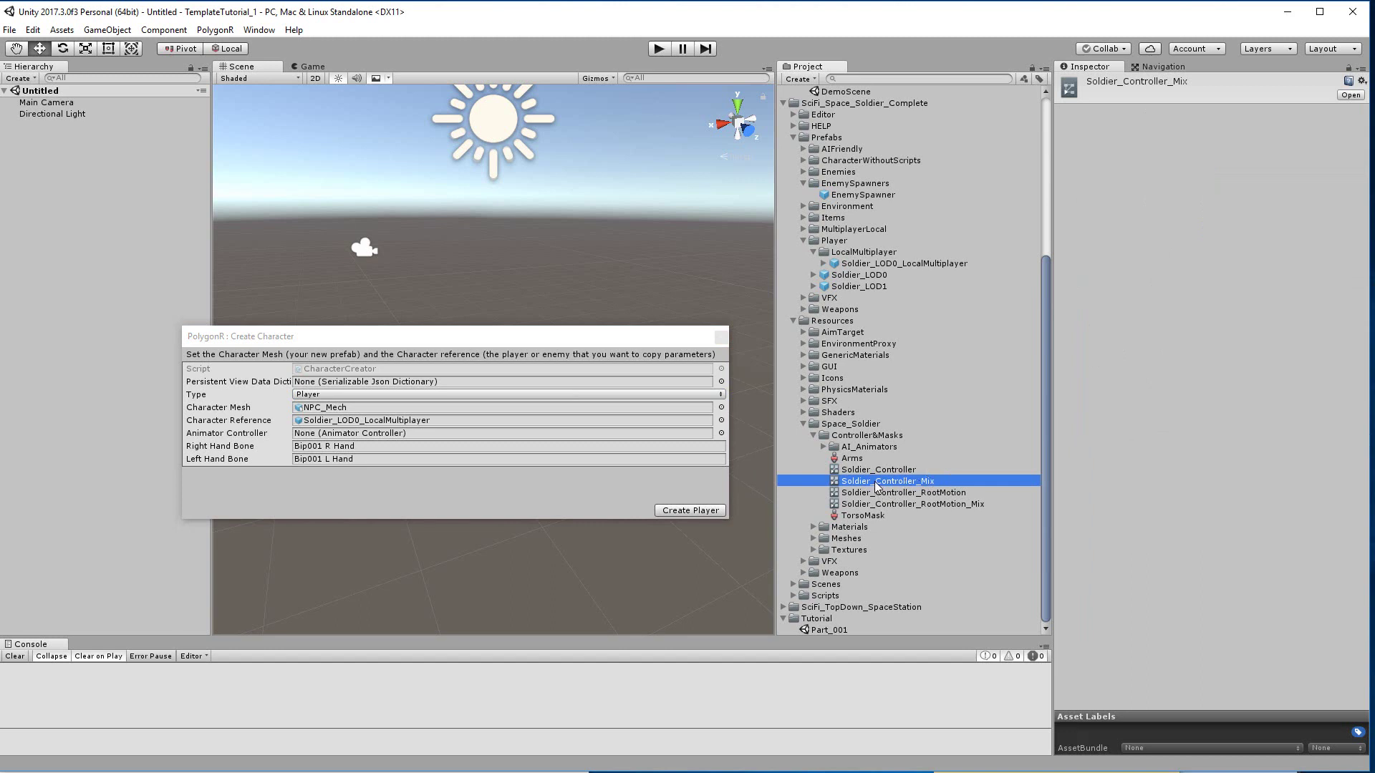
pyautogui.moveTo(877, 487); pyautogui.dragTo(408, 435)
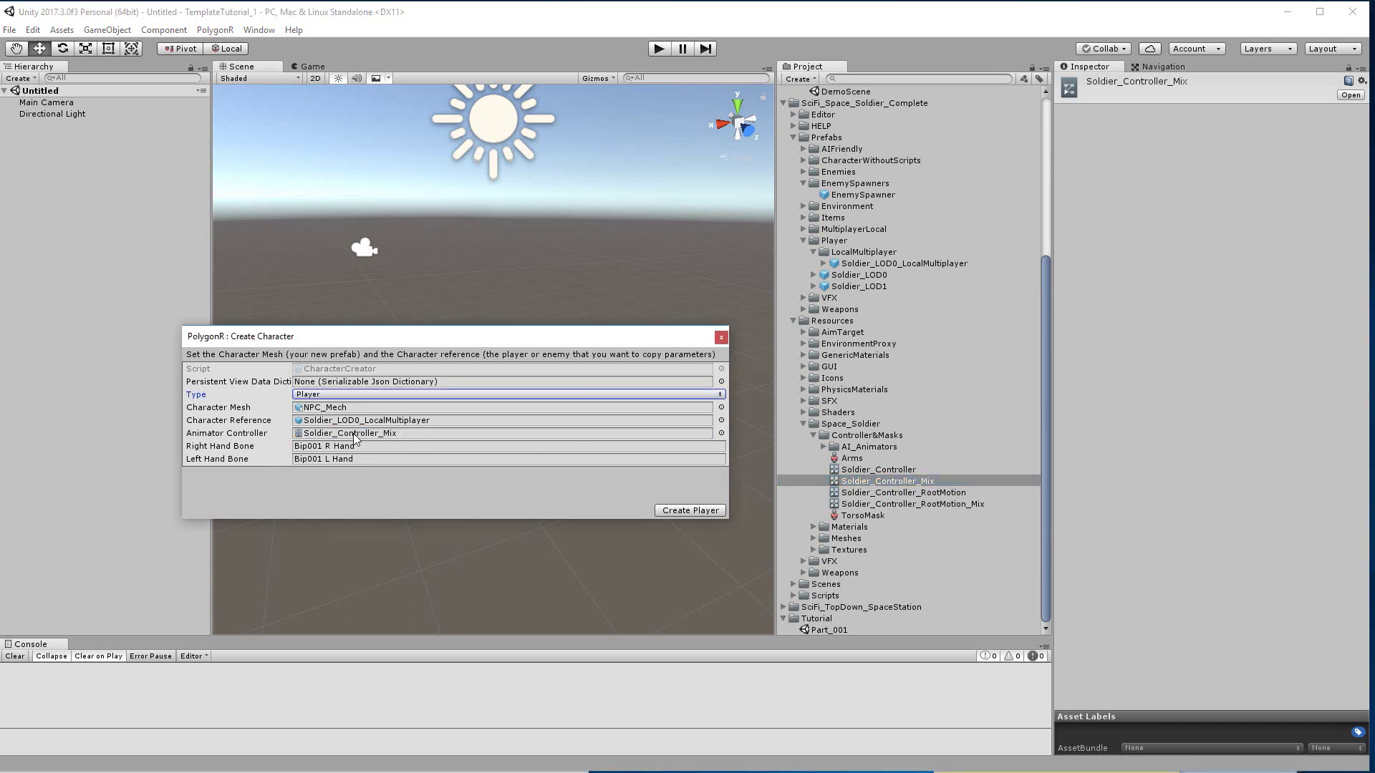
pyautogui.scroll(3, 881, 322)
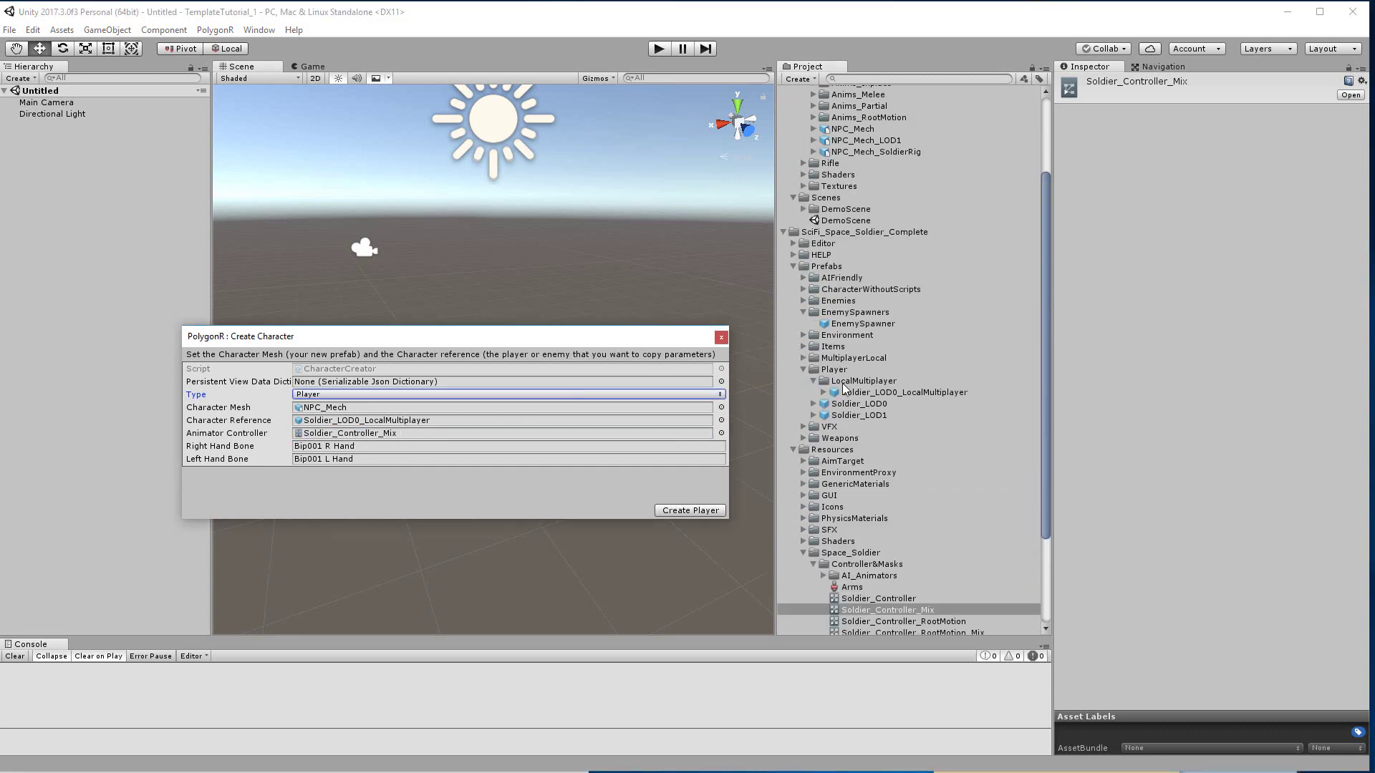
pyautogui.click(823, 393)
pyautogui.click(855, 394)
pyautogui.click(864, 415)
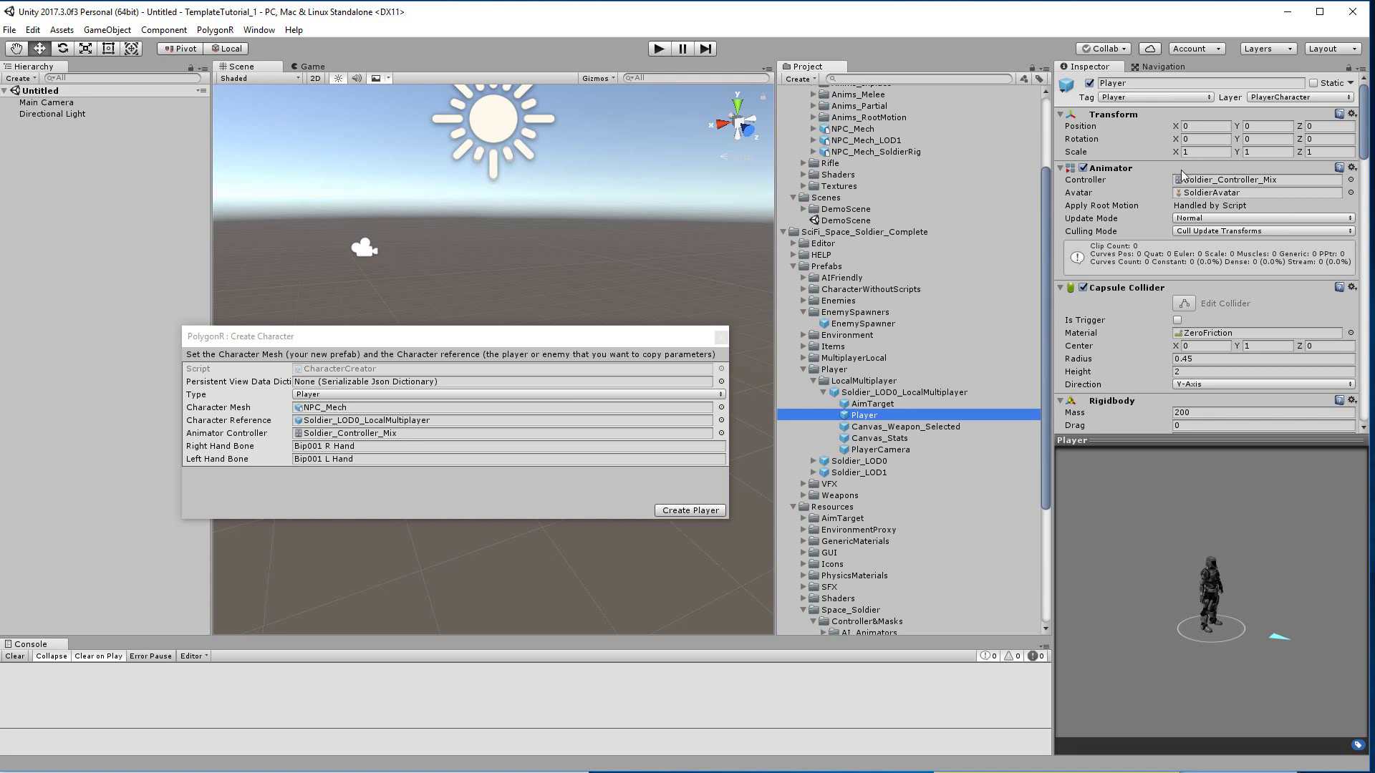
# Check the wizard's Right Hand Bone and Left Hand Bone fields
pyautogui.click(378, 458)
pyautogui.click(377, 447)
pyautogui.click(383, 460)
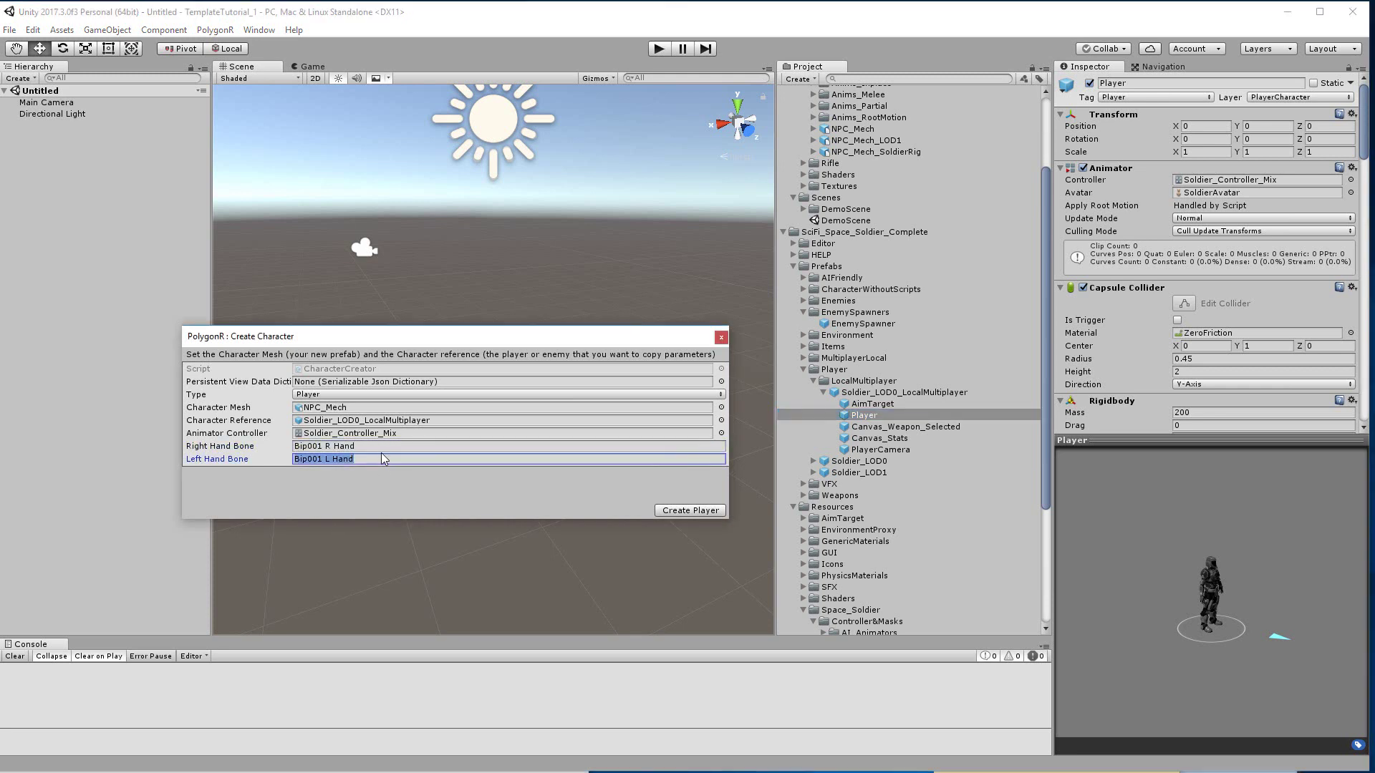
pyautogui.click(381, 448)
pyautogui.click(381, 459)
pyautogui.click(382, 447)
# Place NPC_Mech in the scene, set Bip001 R Hand and Bip001 L Hand bones, then delete NPC_Mech
pyautogui.scroll(4, 825, 245)
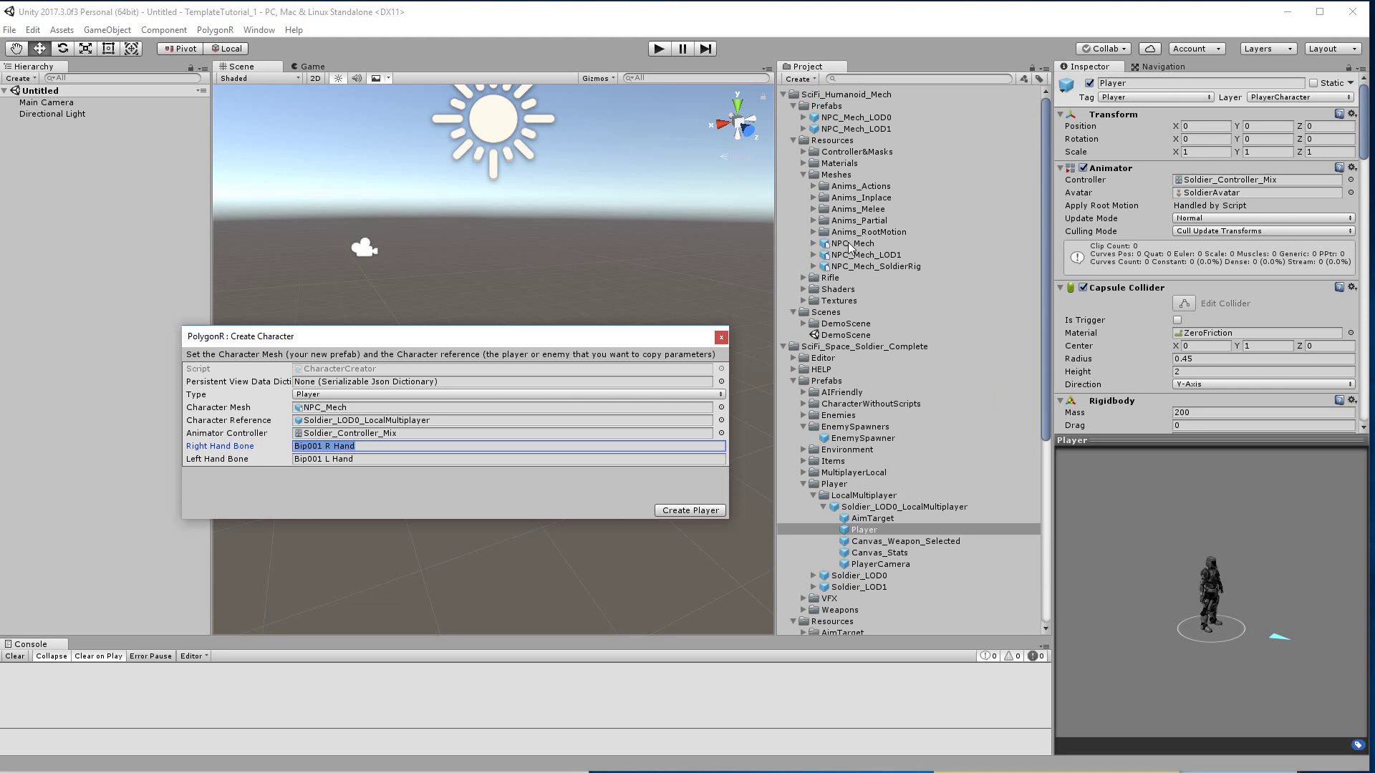
pyautogui.moveTo(849, 247); pyautogui.dragTo(28, 154)
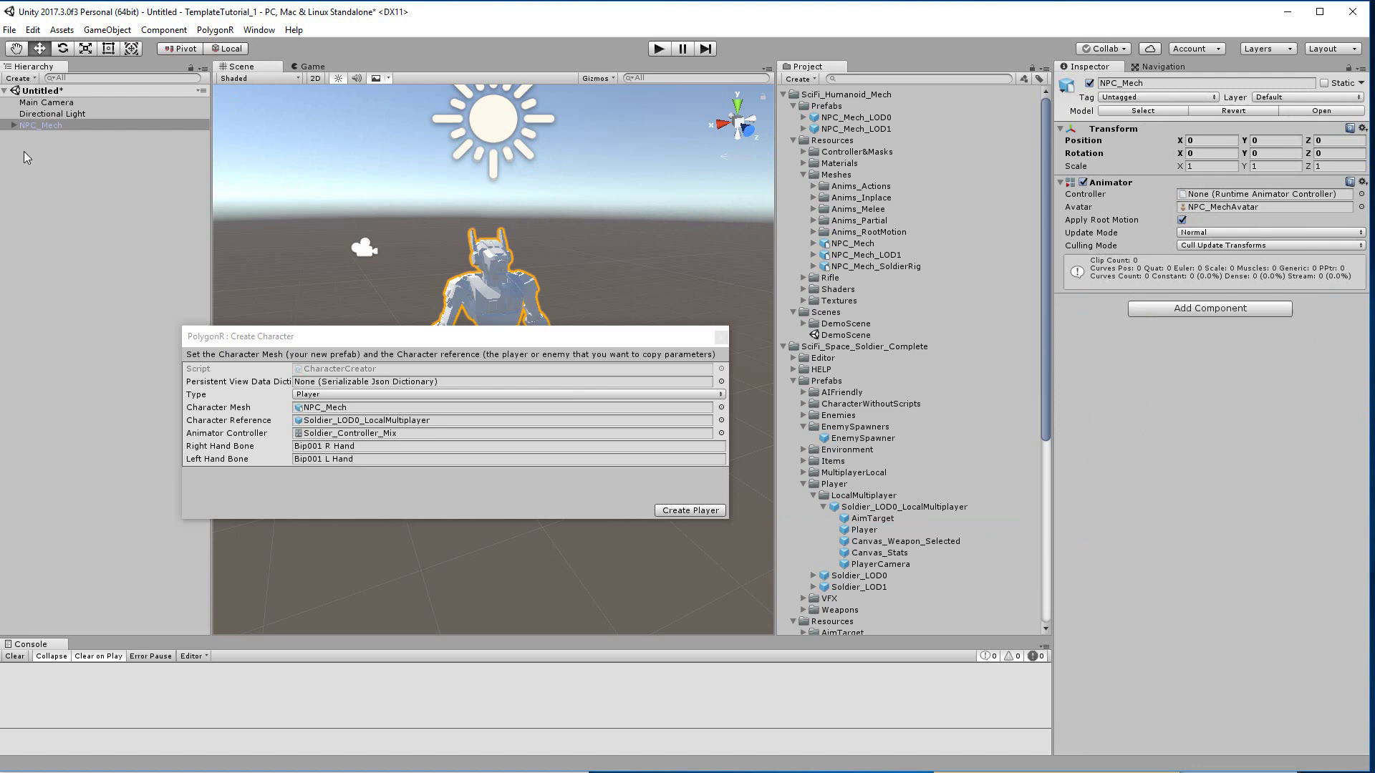
pyautogui.keyDown('alt'); pyautogui.click(14, 126); pyautogui.keyUp('alt')
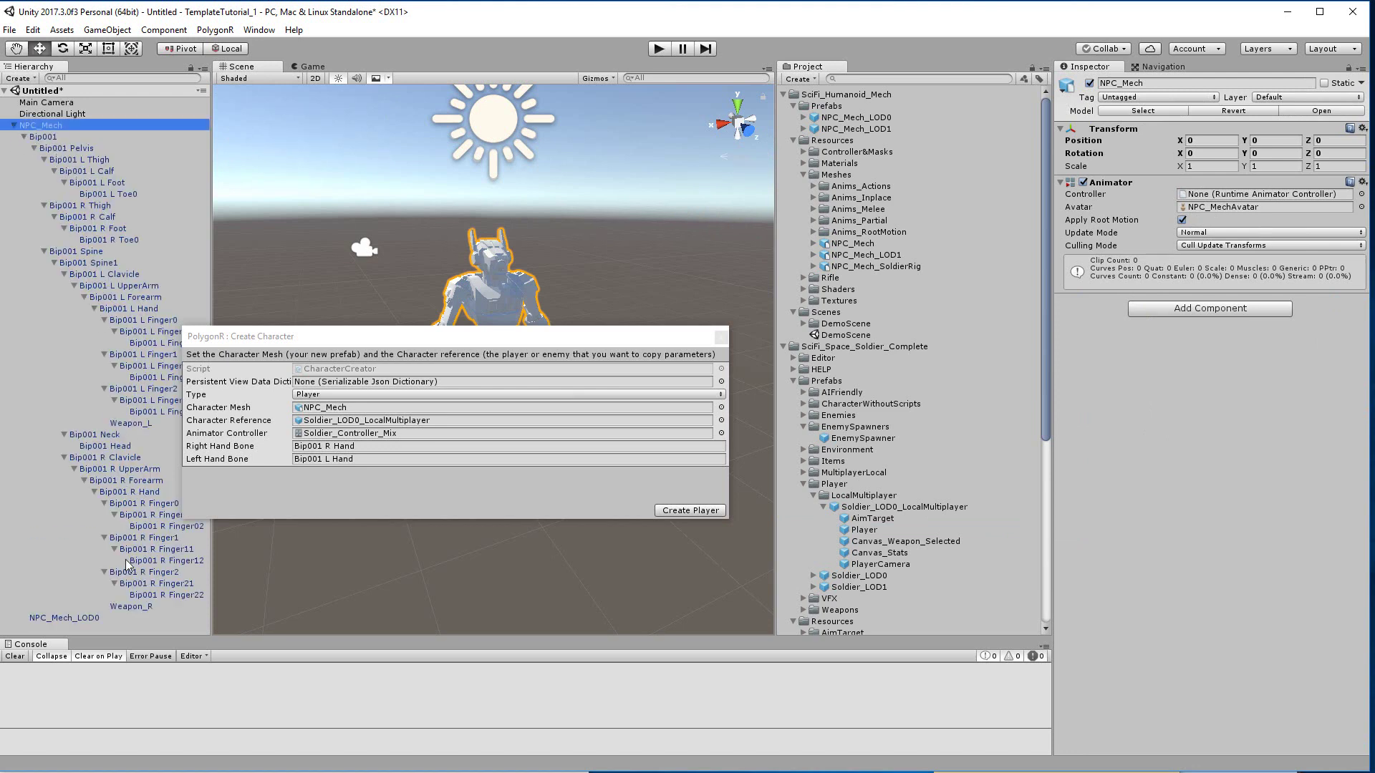
pyautogui.click(137, 494)
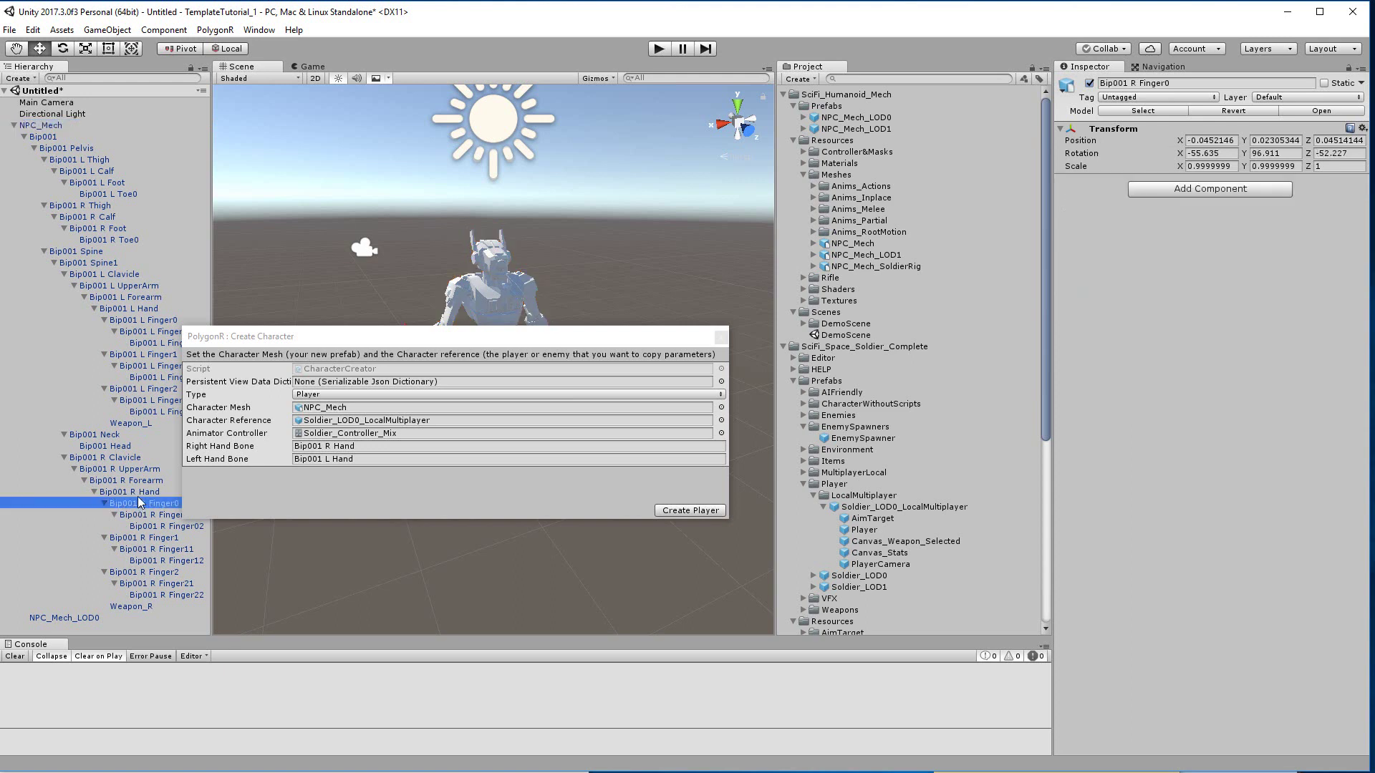
pyautogui.click(382, 445)
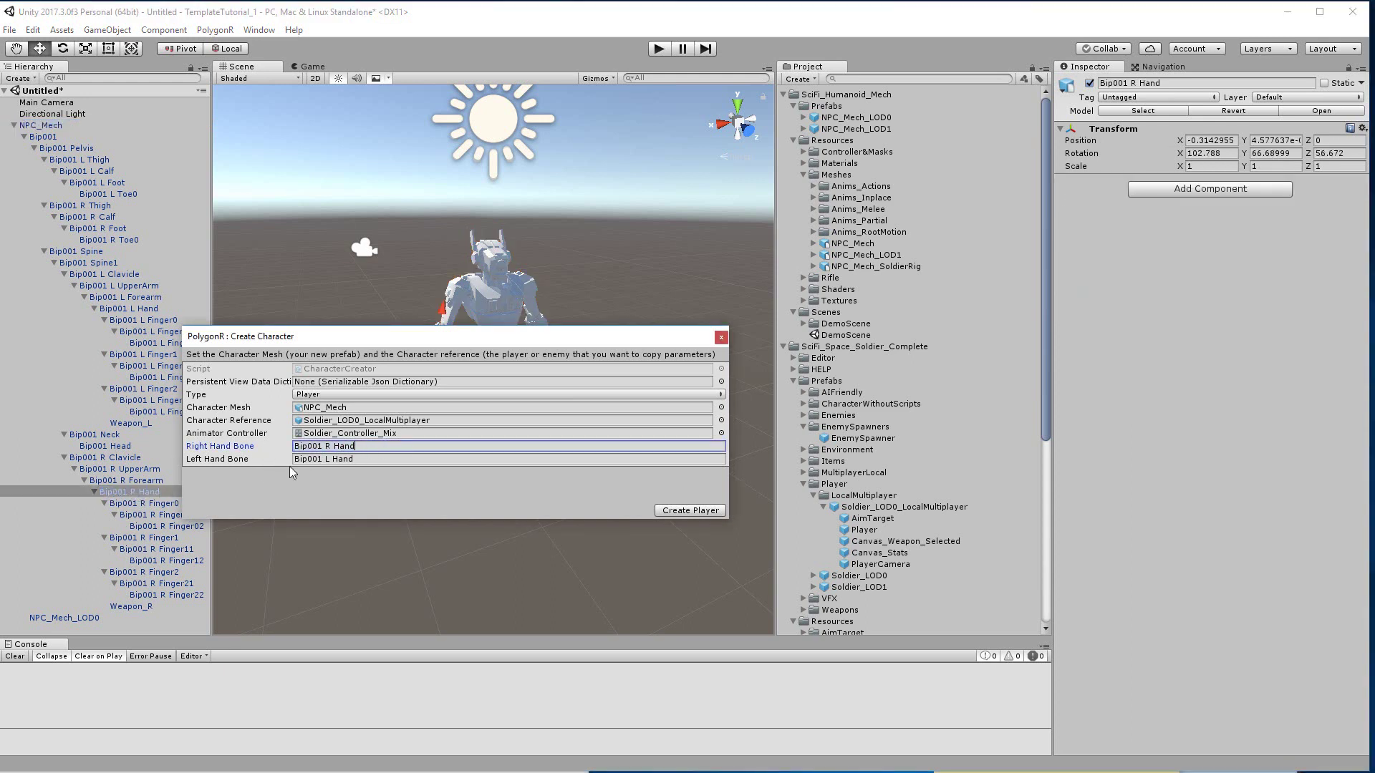
pyautogui.click(132, 309)
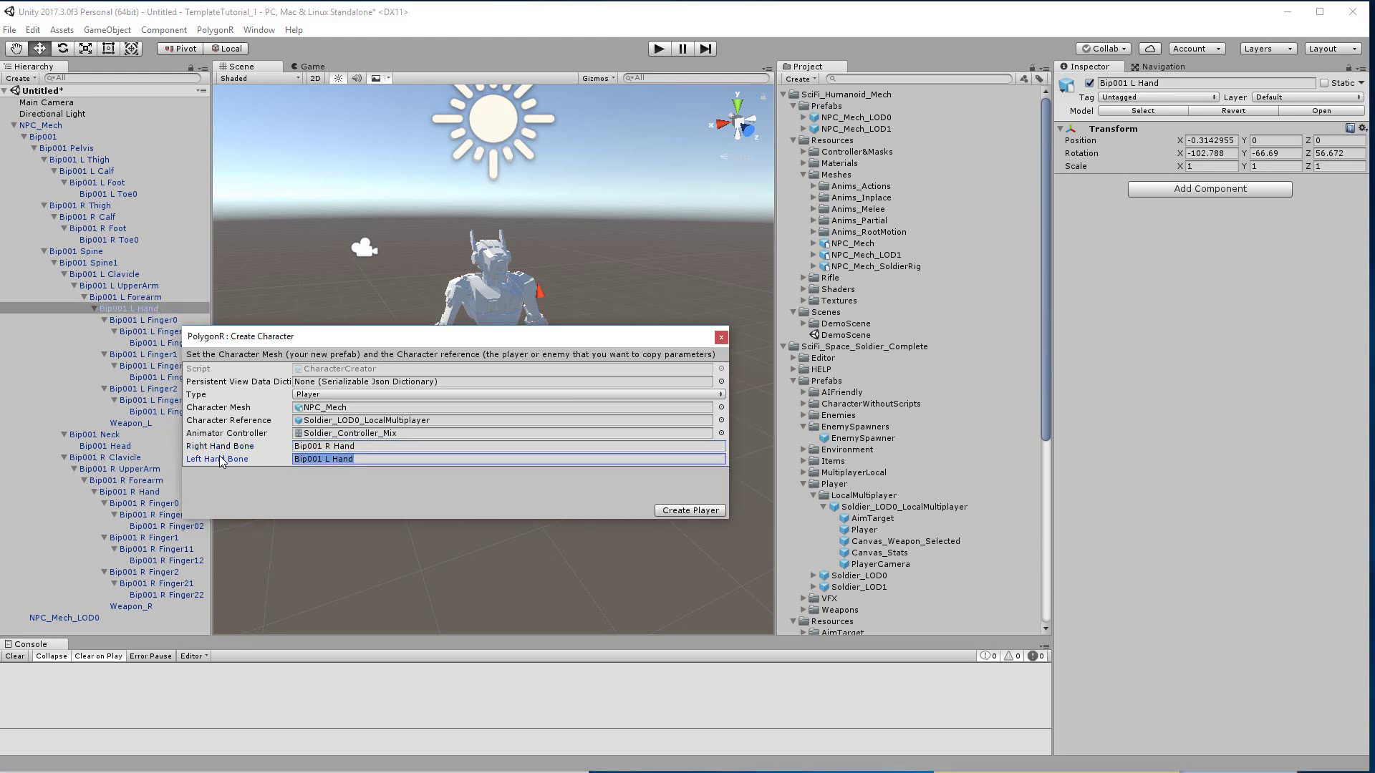
pyautogui.click(66, 126)
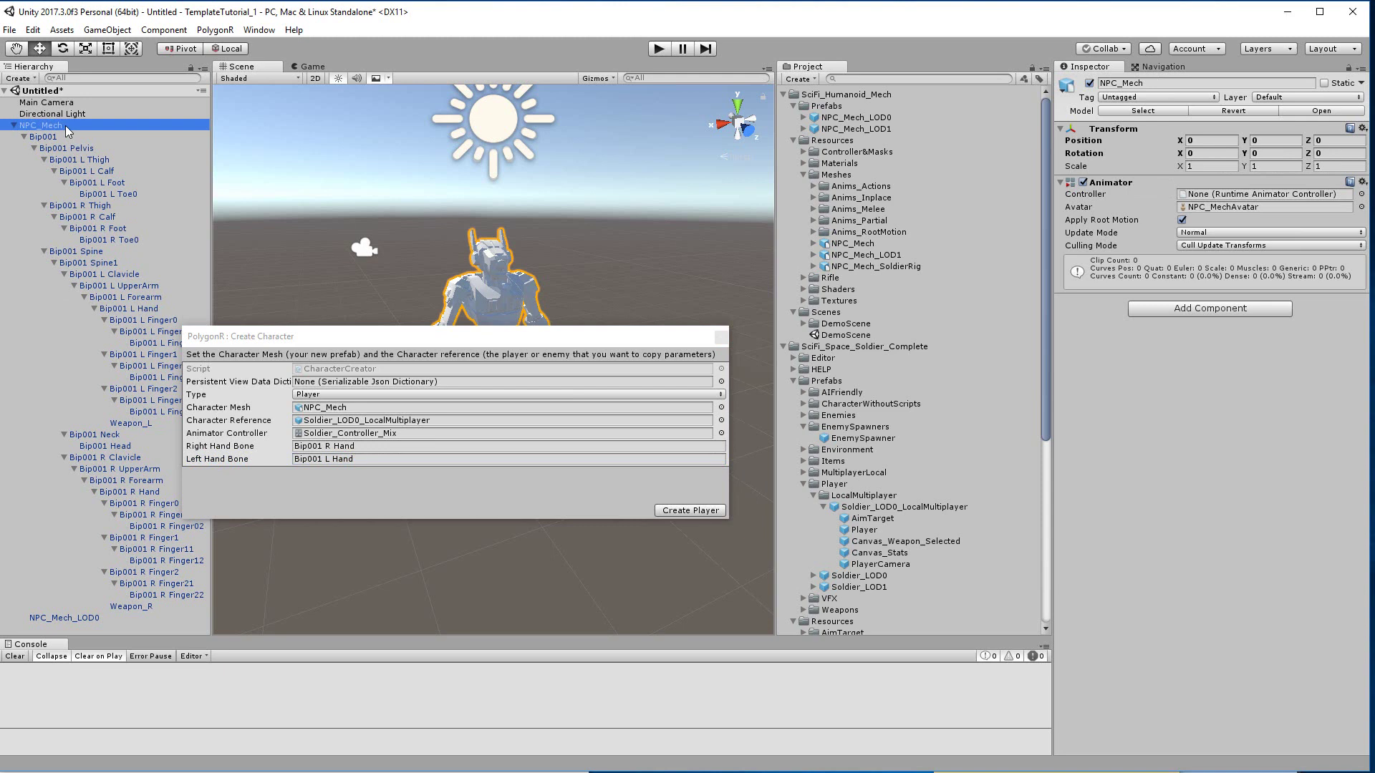
pyautogui.press('Delete')
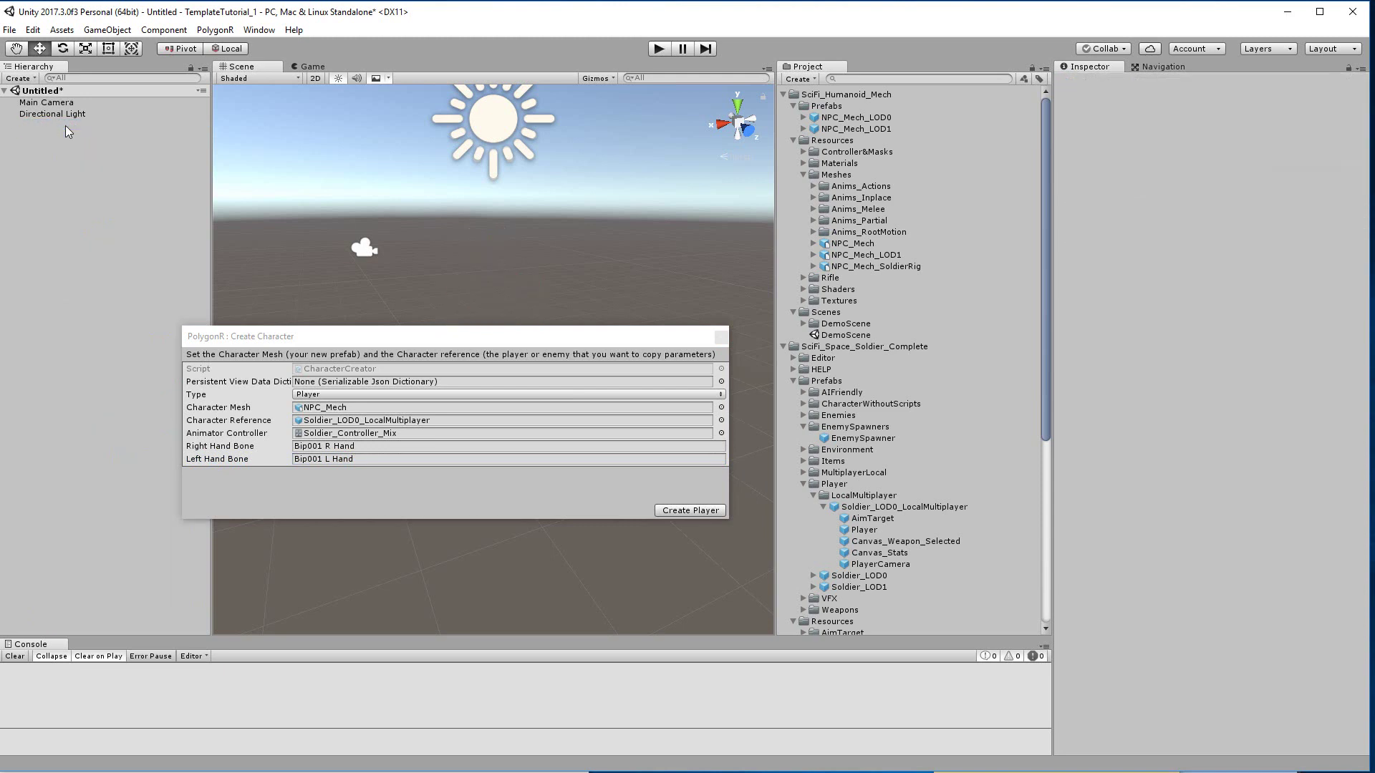
# Create the NPC_Mech_Root player character with the wizard's Create Player button
pyautogui.click(688, 510)
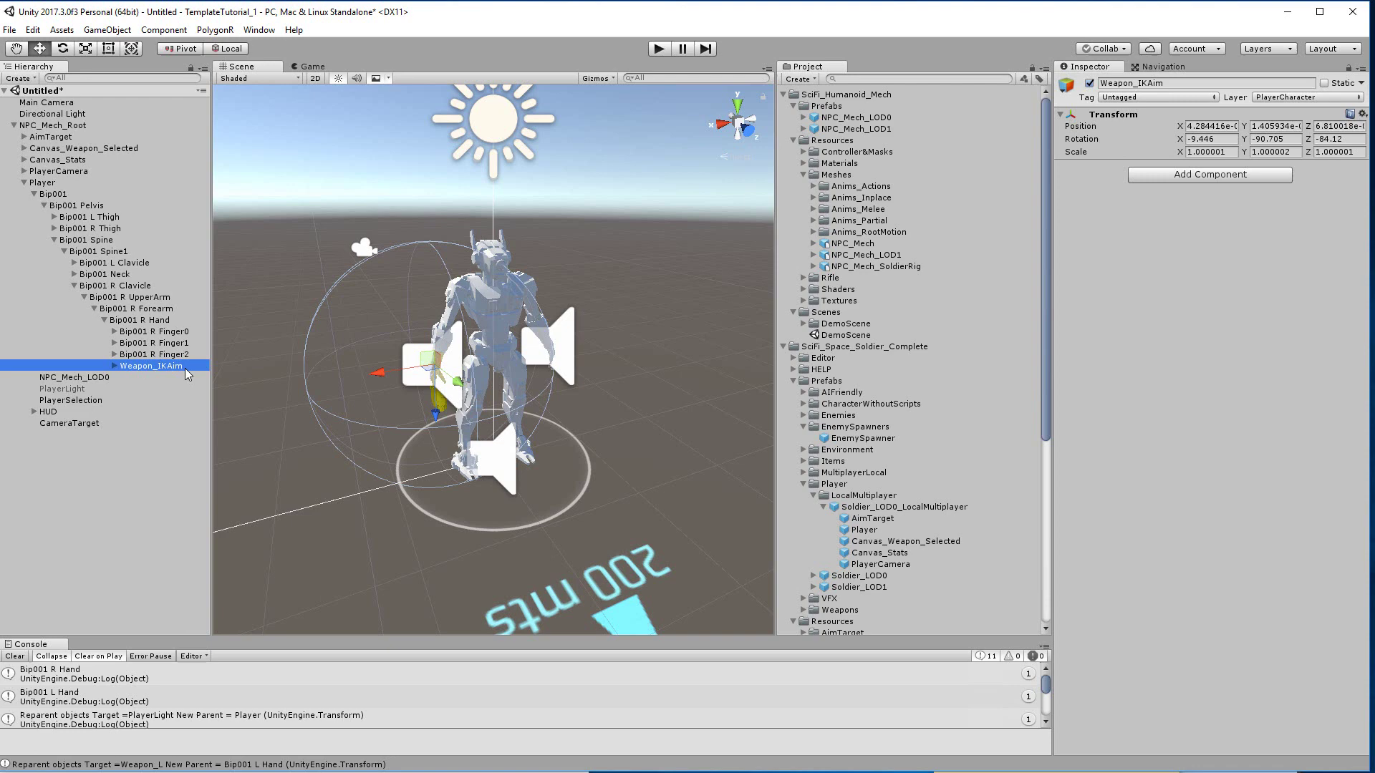
# Move Weapon_IKAim into the mech's right hand, at local position -0.104, 0.027, 0.026
pyautogui.click(115, 366)
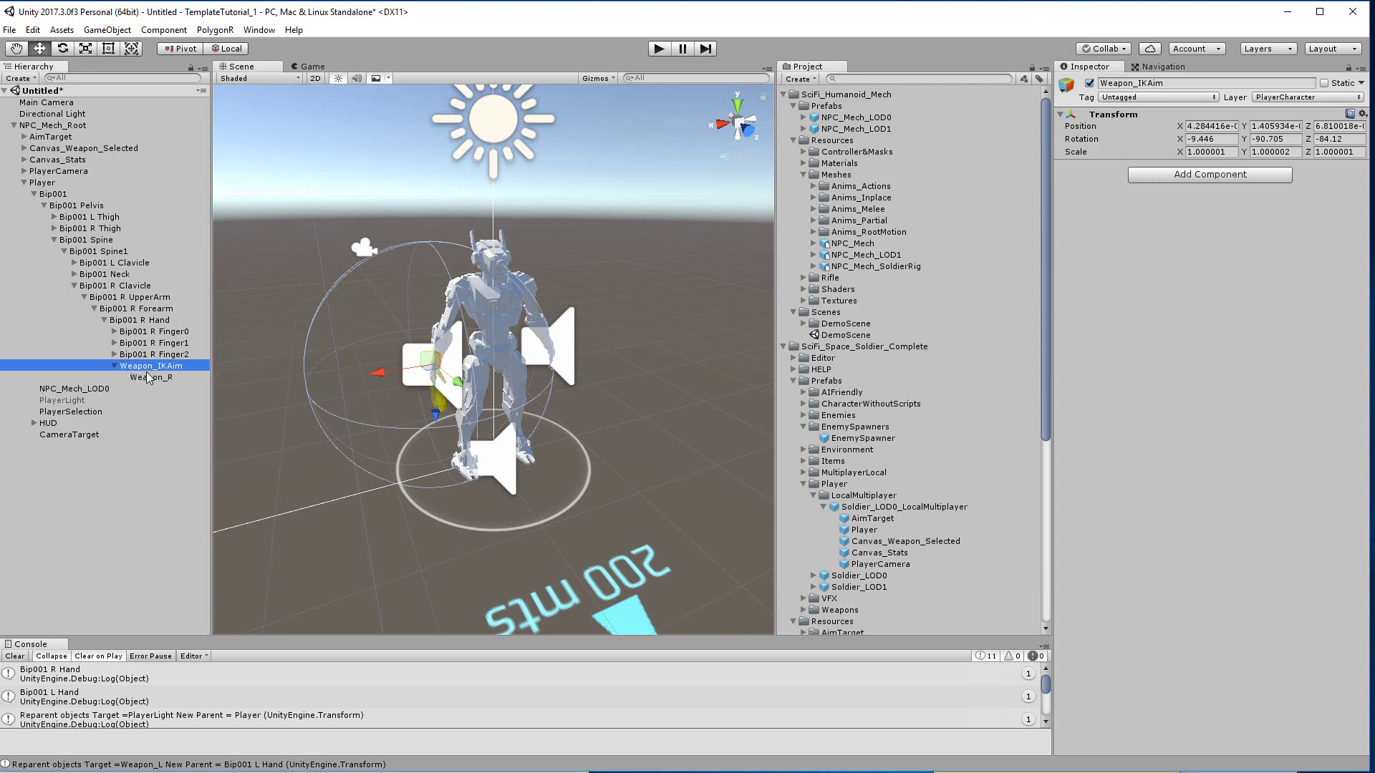
pyautogui.keyDown('alt'); pyautogui.moveTo(396, 337); pyautogui.dragTo(413, 381); pyautogui.keyUp('alt')
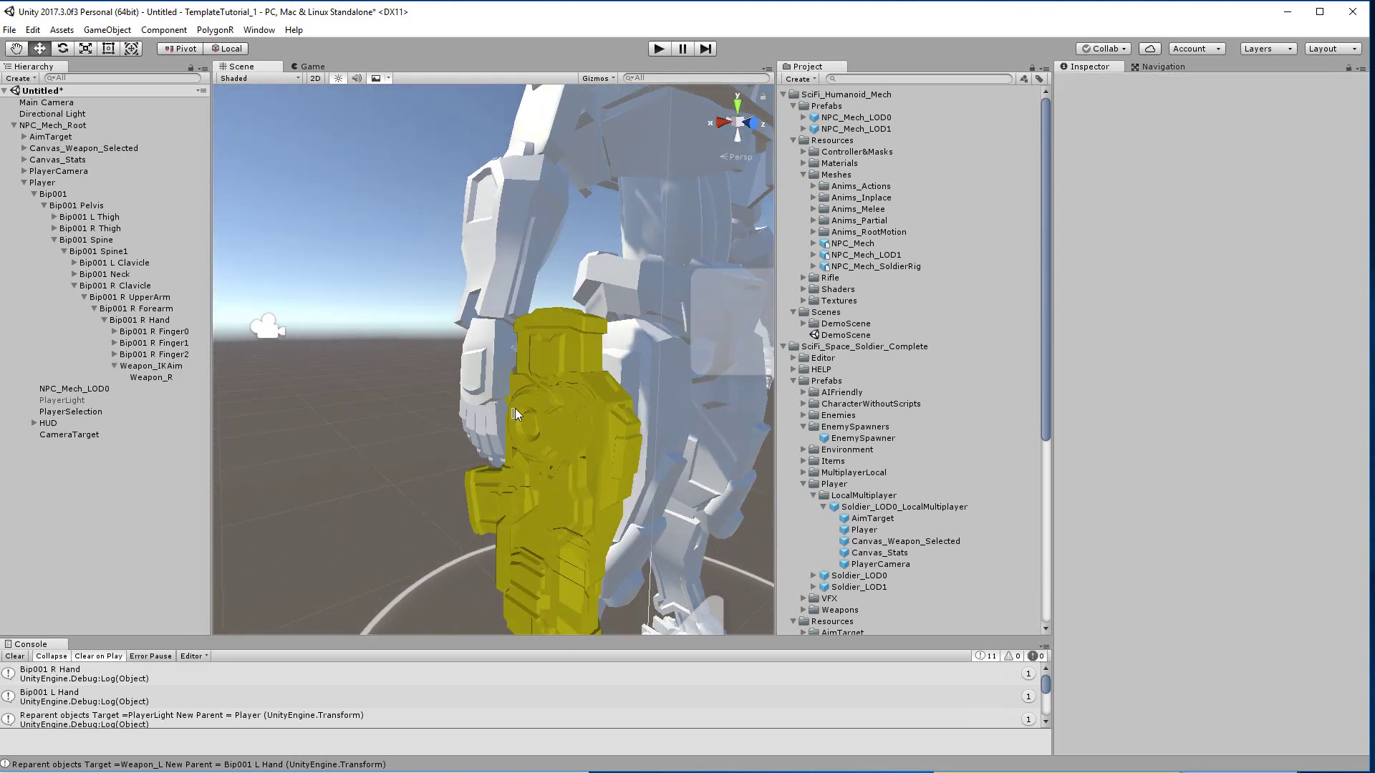
pyautogui.moveTo(507, 429); pyautogui.dragTo(473, 410)
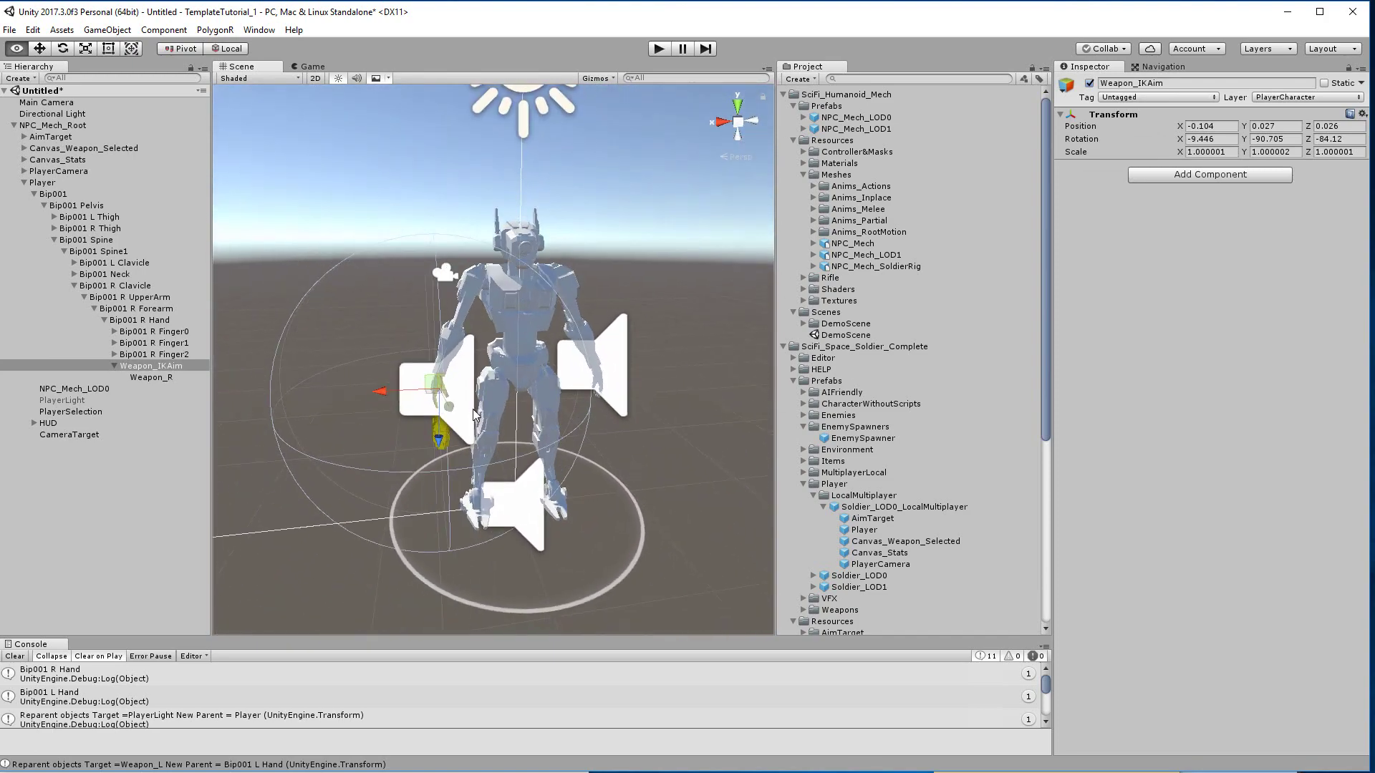
# Locate Weapon_L through the Player's Weapon L field and frame it in the Scene view
pyautogui.click(63, 185)
pyautogui.scroll(-15, 1354, 515)
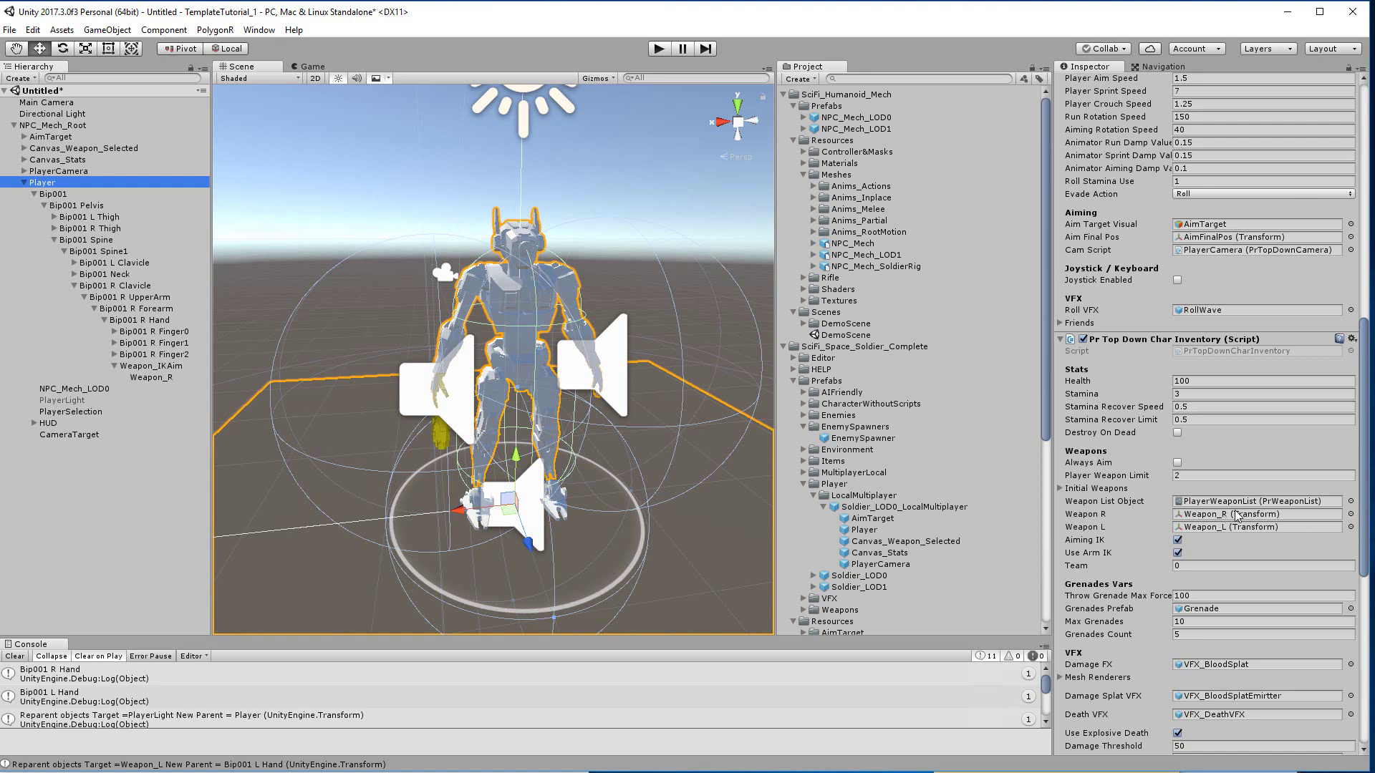
pyautogui.click(1232, 525)
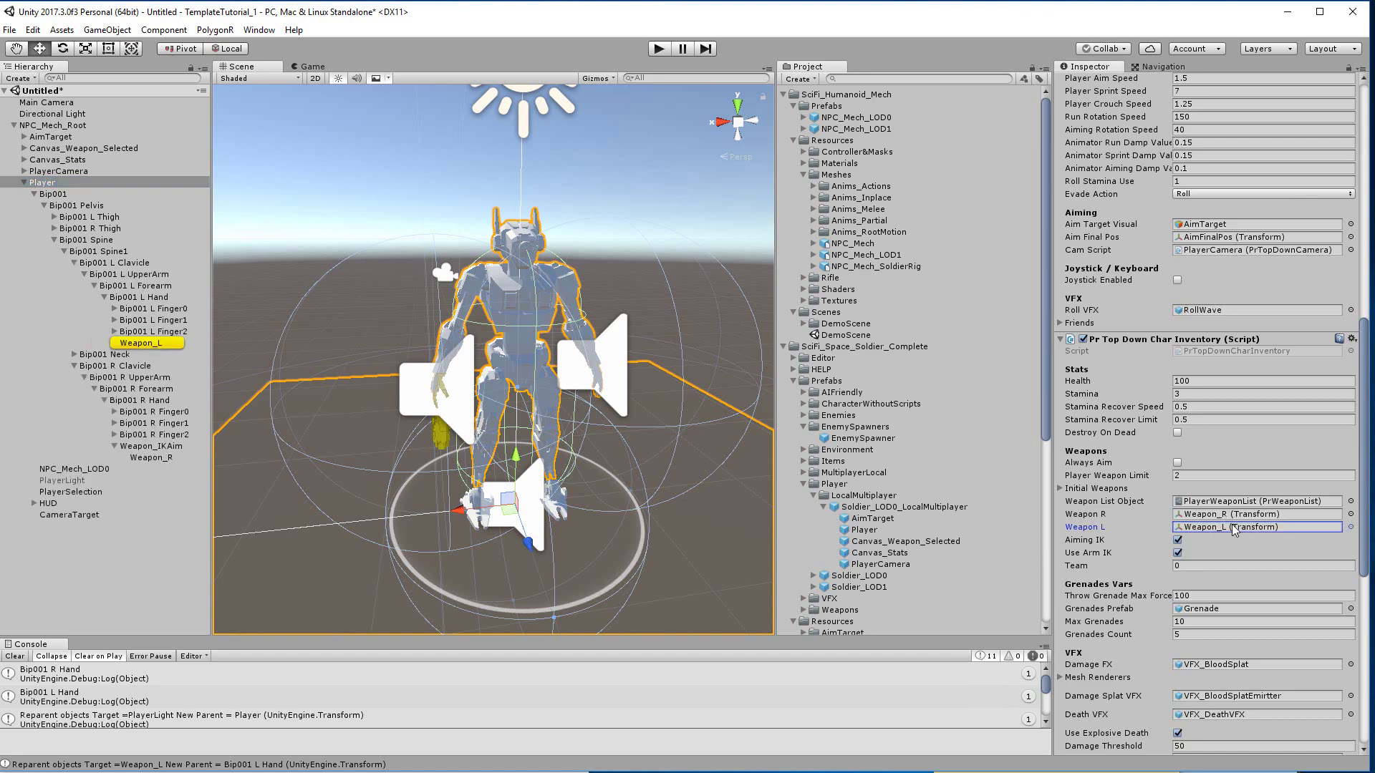
pyautogui.click(153, 344)
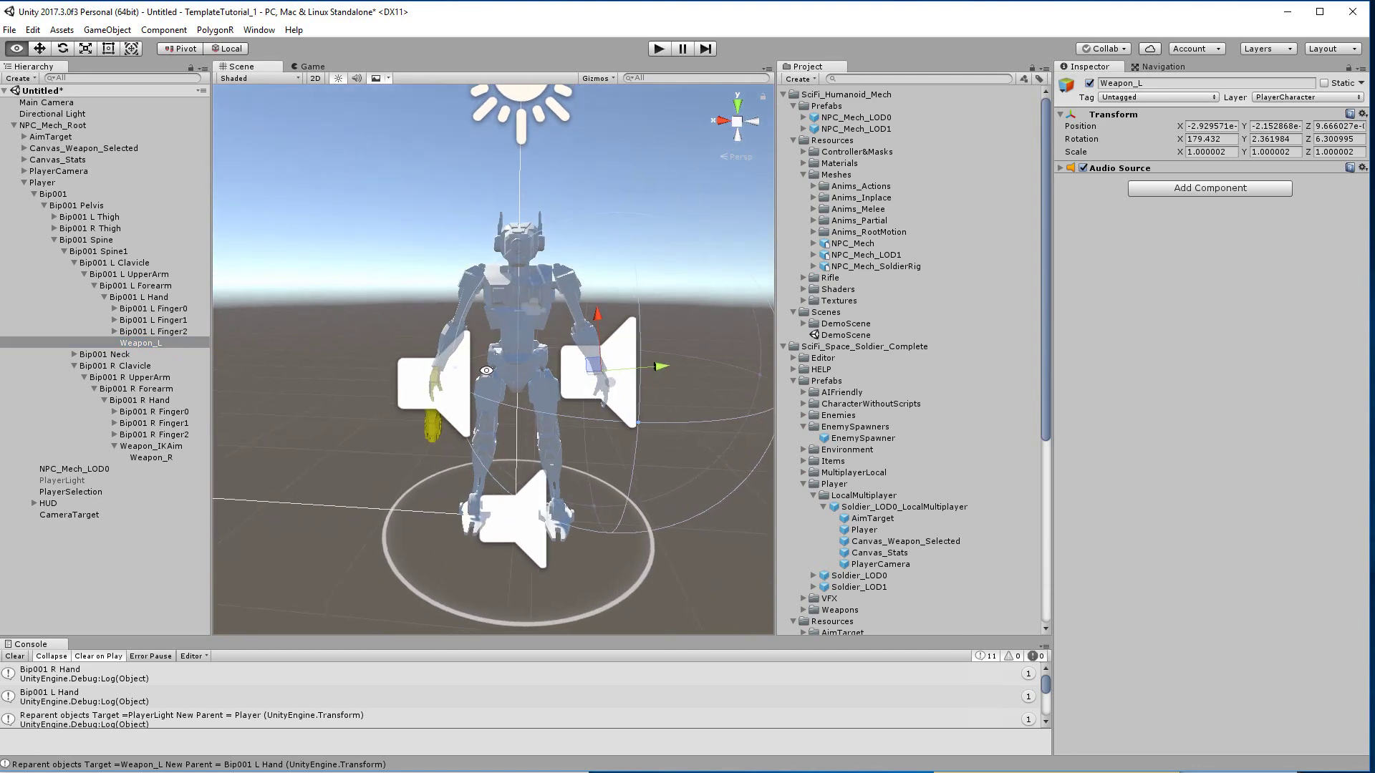
pyautogui.press('f')
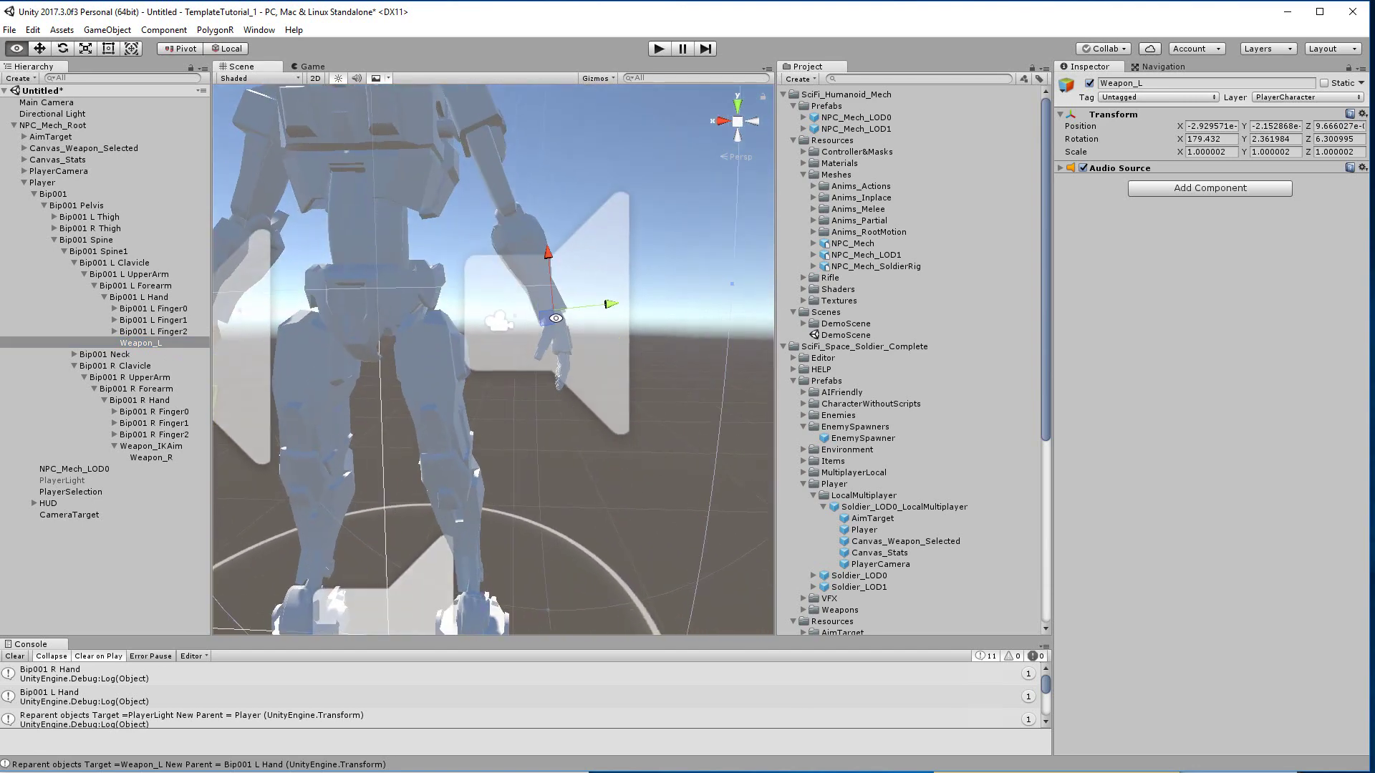
# Move Weapon_L into the mech's left hand at -0.088, 0.039, 0.003, then select NPC_Mech_Root
pyautogui.scroll(-6, 545, 326)
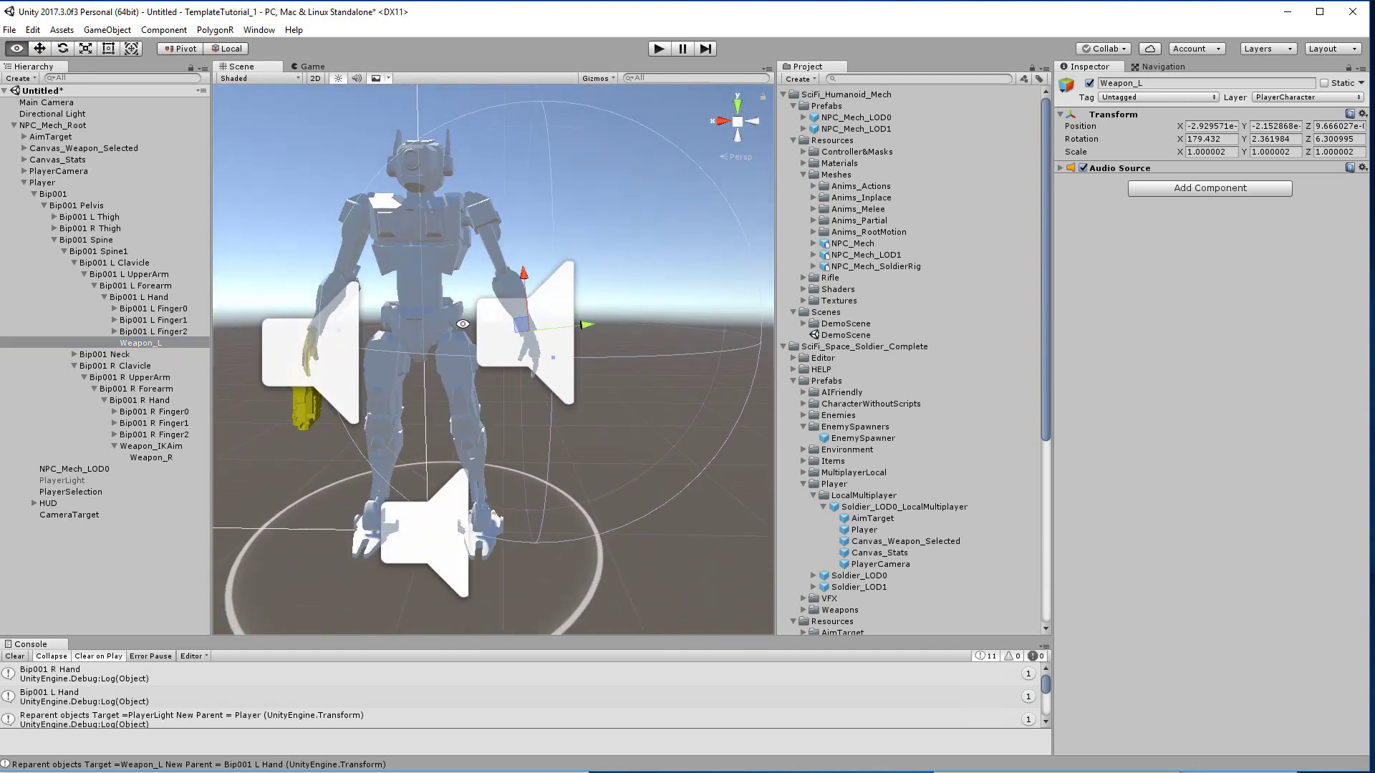
pyautogui.click(148, 454)
pyautogui.click(144, 343)
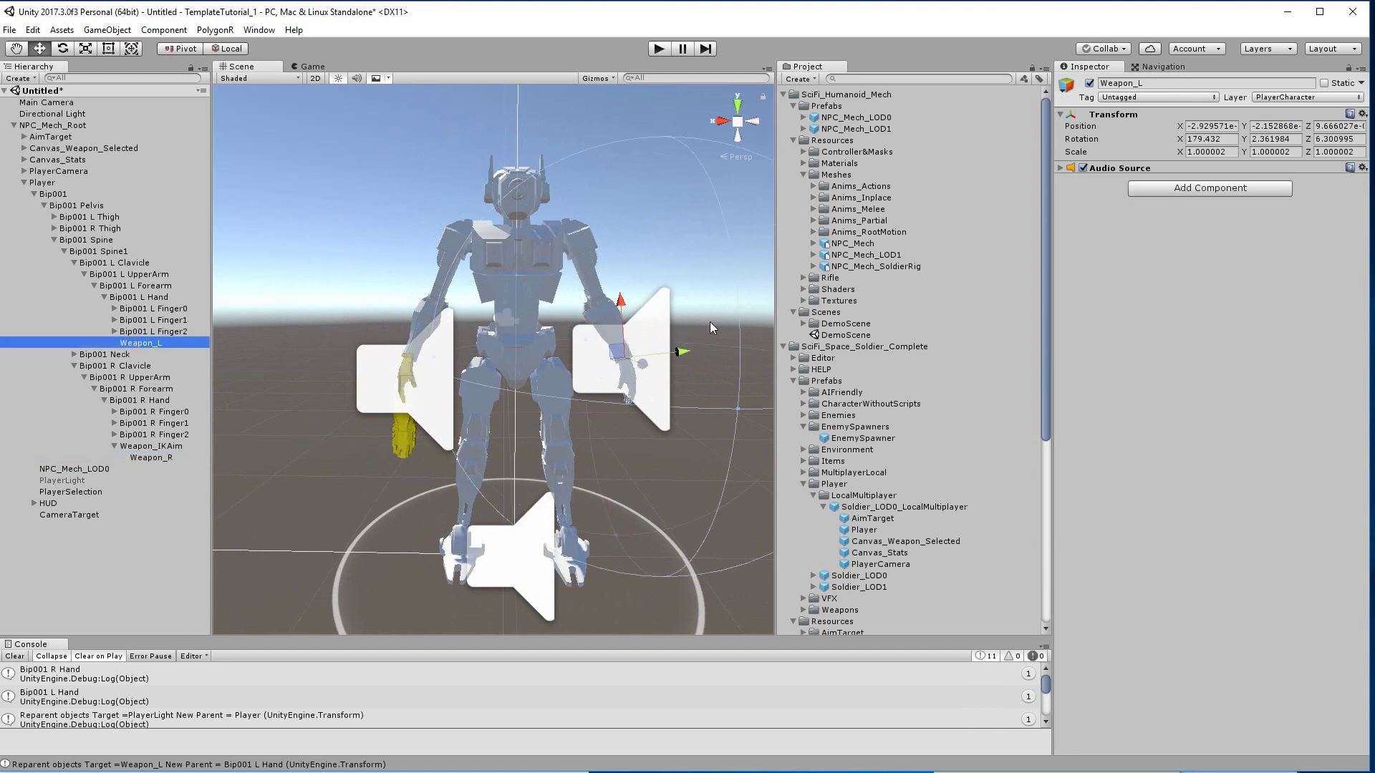
pyautogui.moveTo(617, 351)
pyautogui.mouseDown()
pyautogui.moveTo(607, 372)
pyautogui.moveTo(668, 388)
pyautogui.moveTo(367, 368)
pyautogui.moveTo(499, 462)
pyautogui.moveTo(450, 356)
pyautogui.moveTo(600, 365)
pyautogui.moveTo(600, 428)
pyautogui.mouseUp()
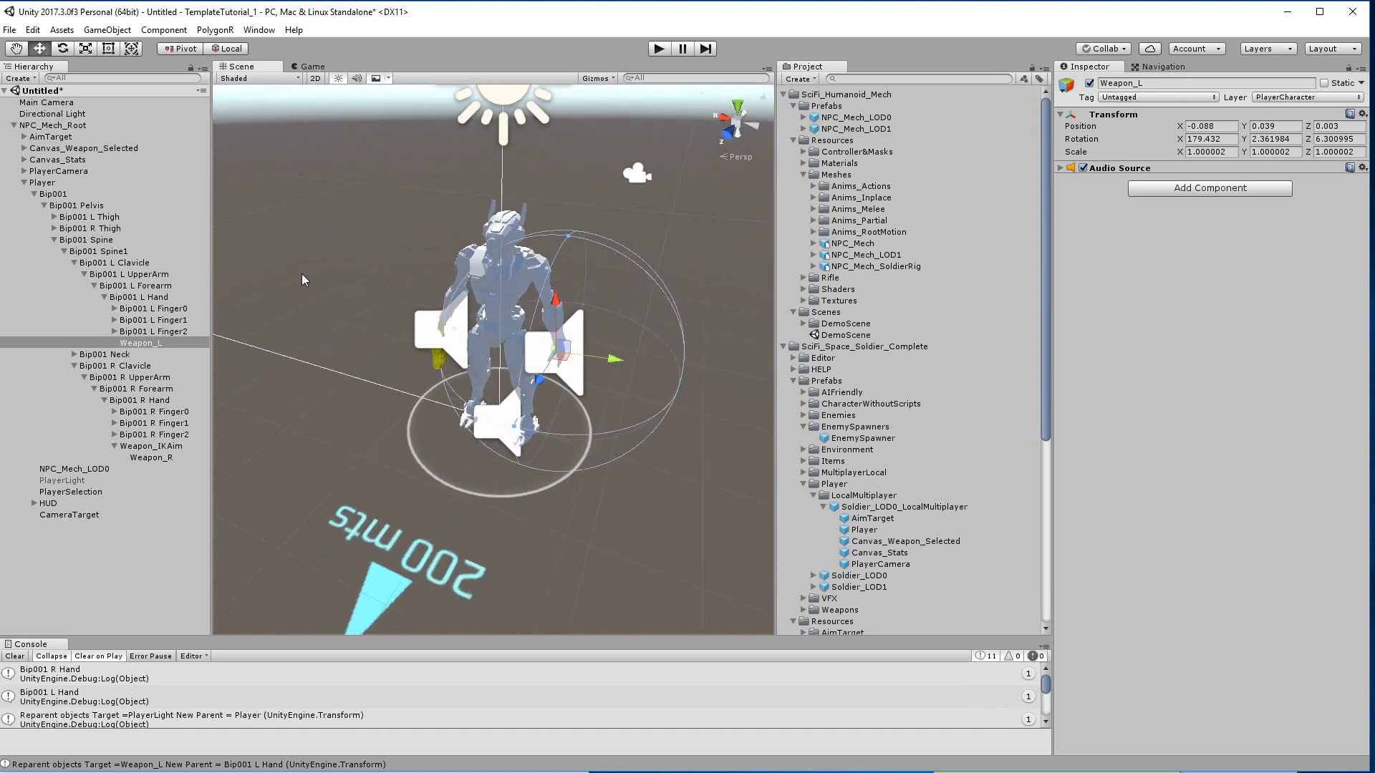
pyautogui.click(75, 126)
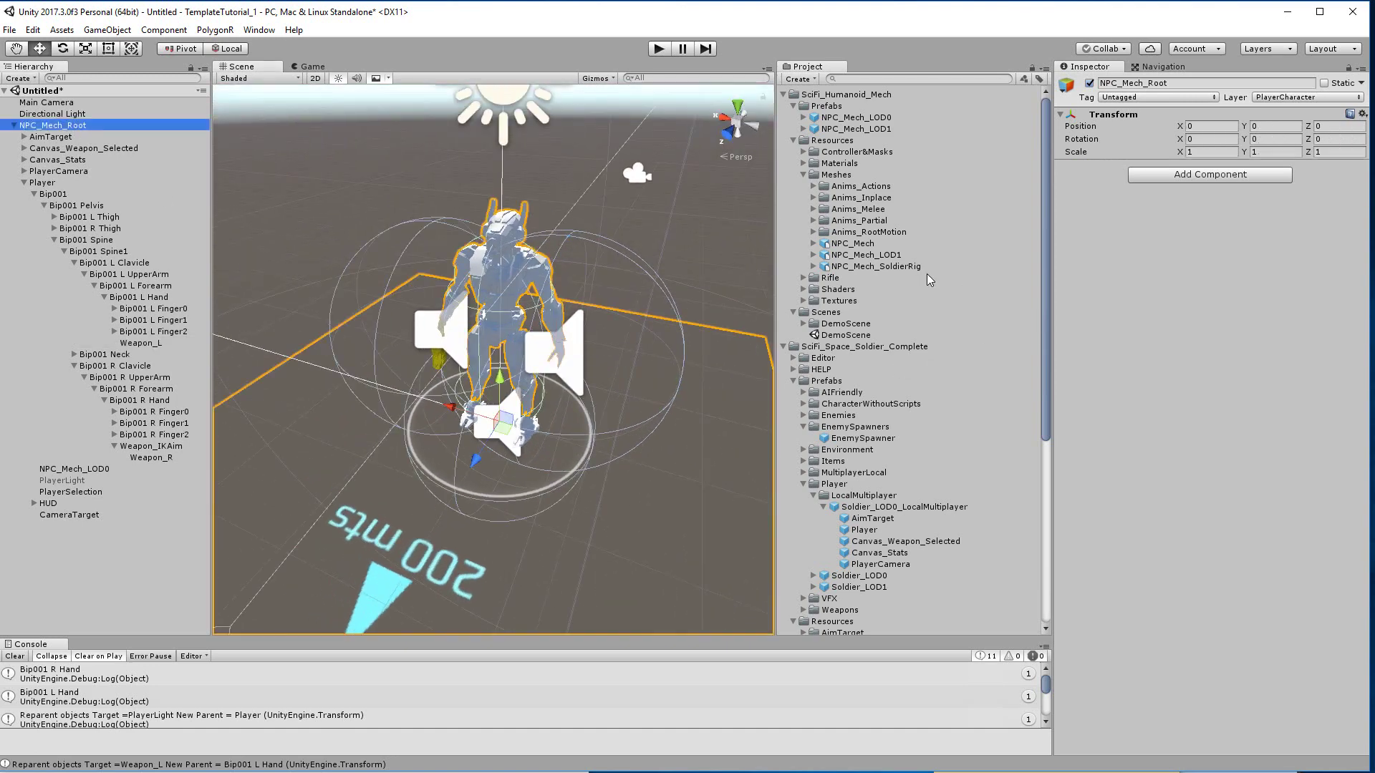
# Apply the M_NPC_Mech_A material to the mech
pyautogui.click(804, 175)
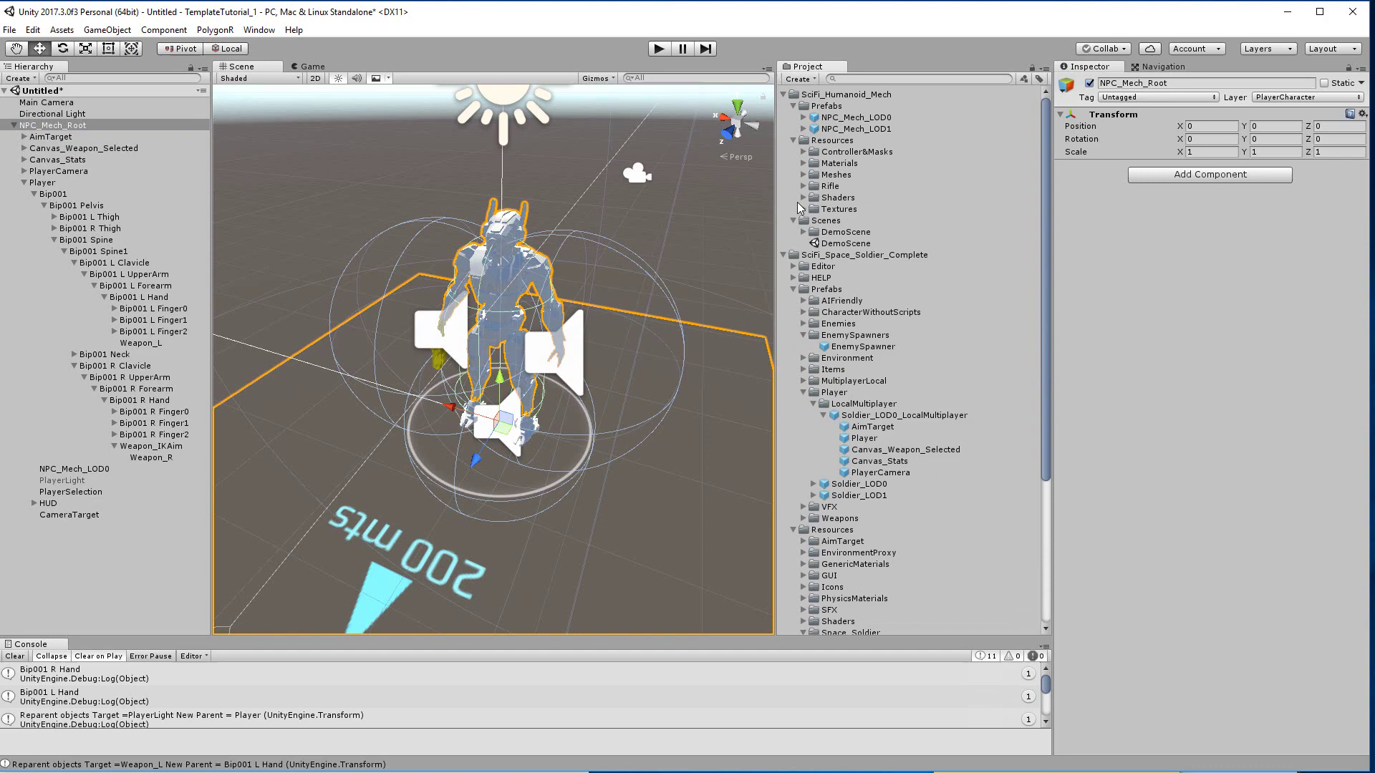
pyautogui.click(804, 164)
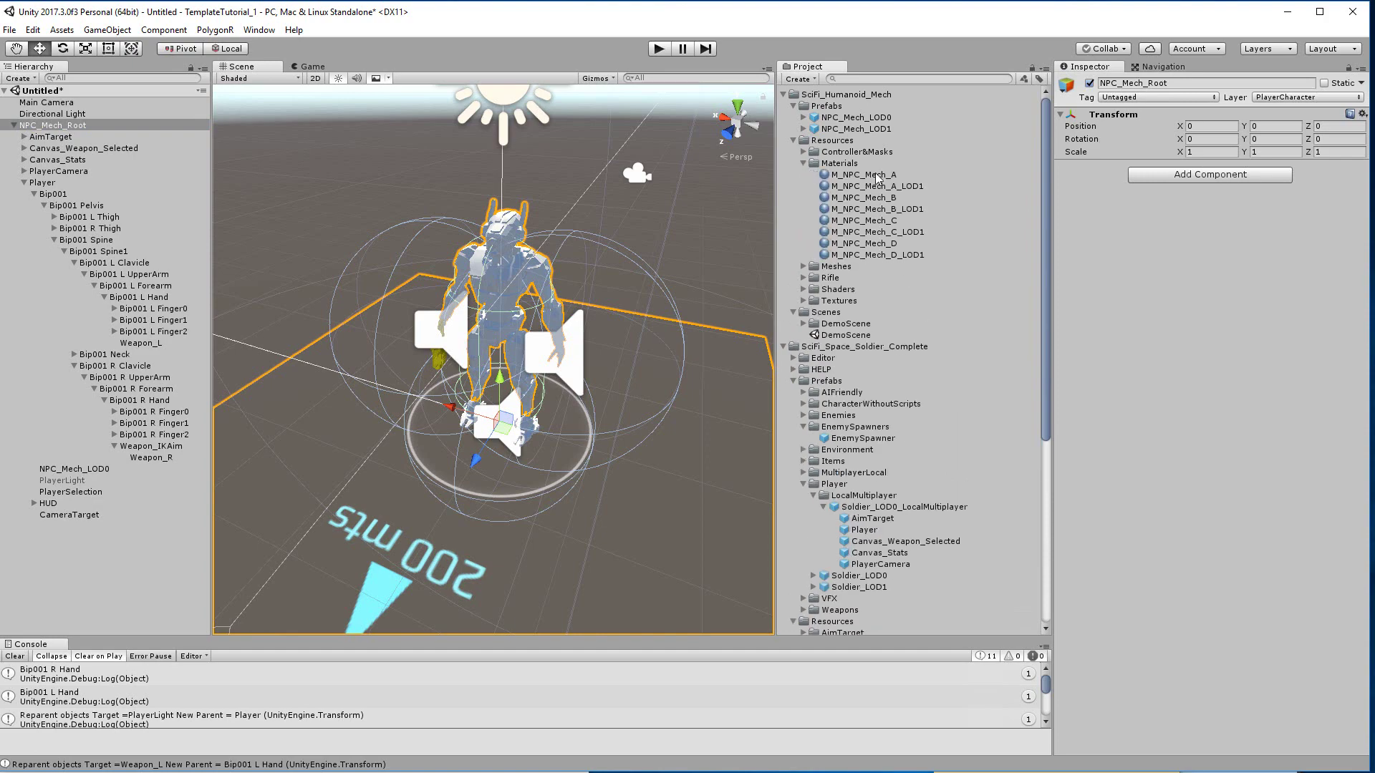
pyautogui.moveTo(879, 179); pyautogui.dragTo(952, 479)
# Save NPC_Mech_Root as a prefab in the Tutorial folder
pyautogui.scroll(-5, 949, 484)
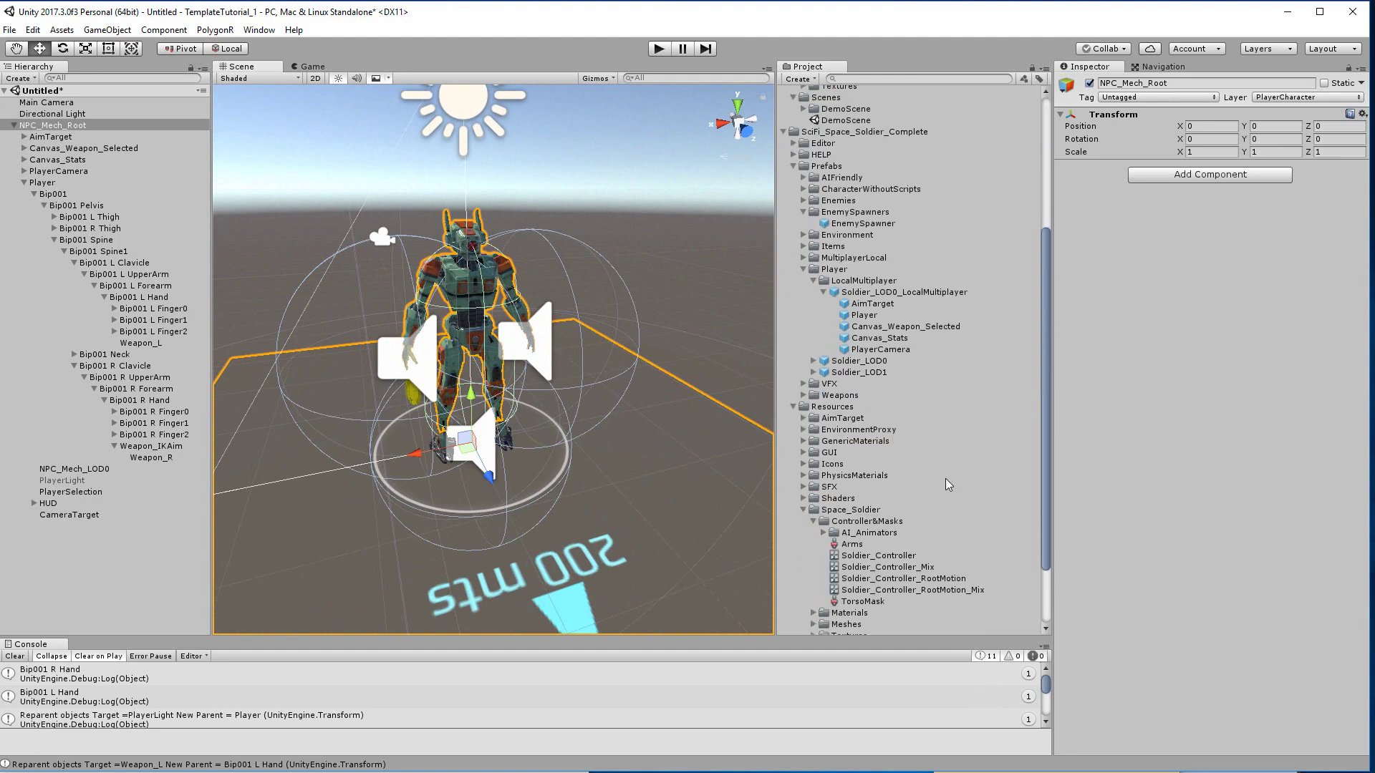
pyautogui.scroll(-2, 949, 485)
pyautogui.moveTo(75, 126); pyautogui.dragTo(851, 620)
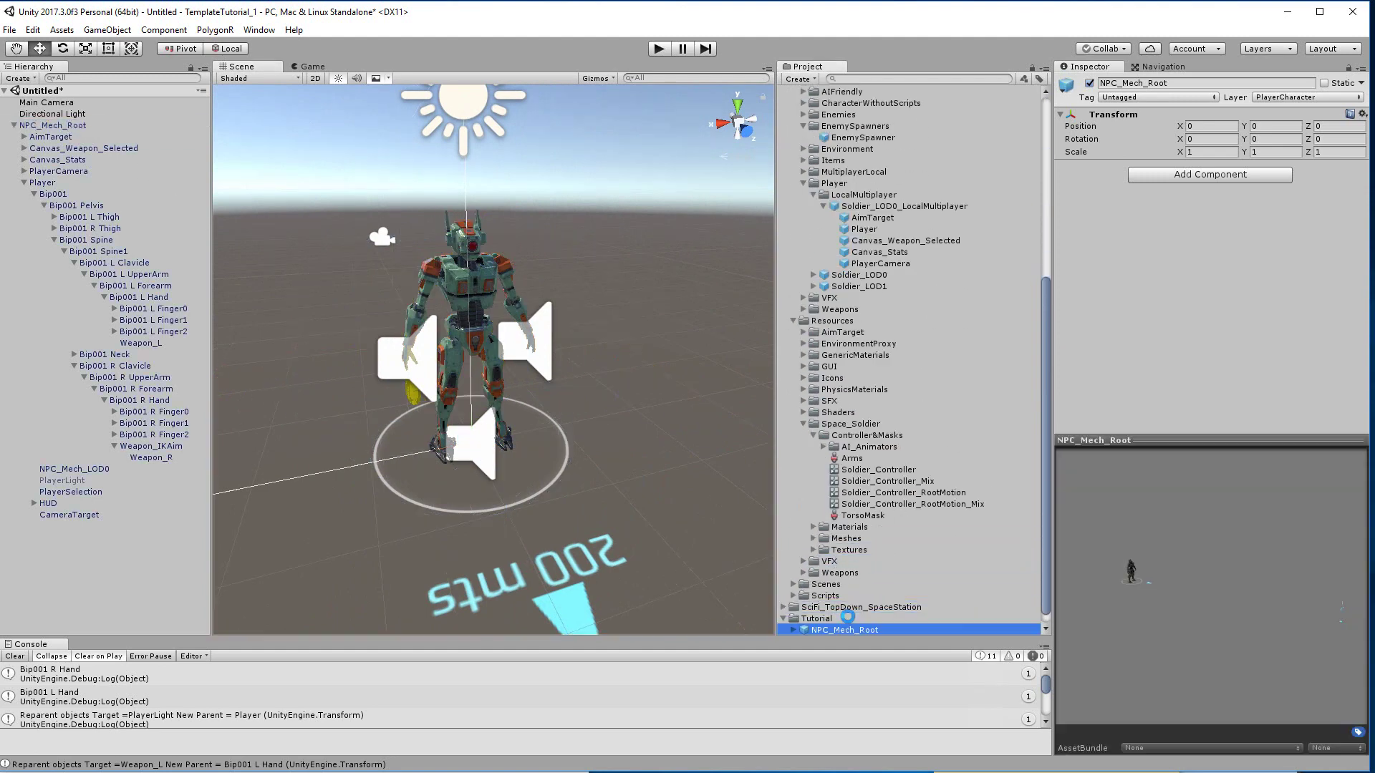
# Delete NPC_Mech_Root, then reopen the Part_001 scene with Don't Save for the untitled scene
pyautogui.click(98, 126)
pyautogui.press('Delete')
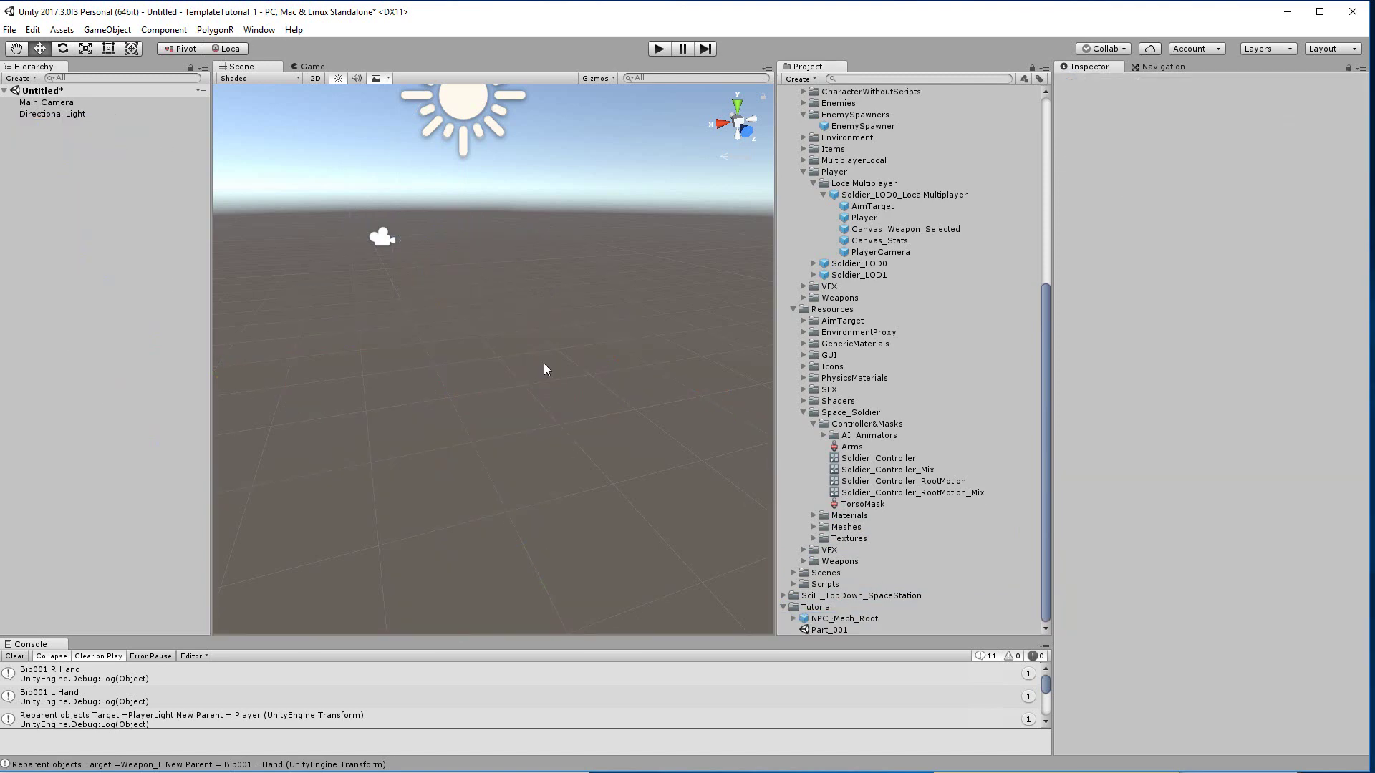
pyautogui.doubleClick(846, 631)
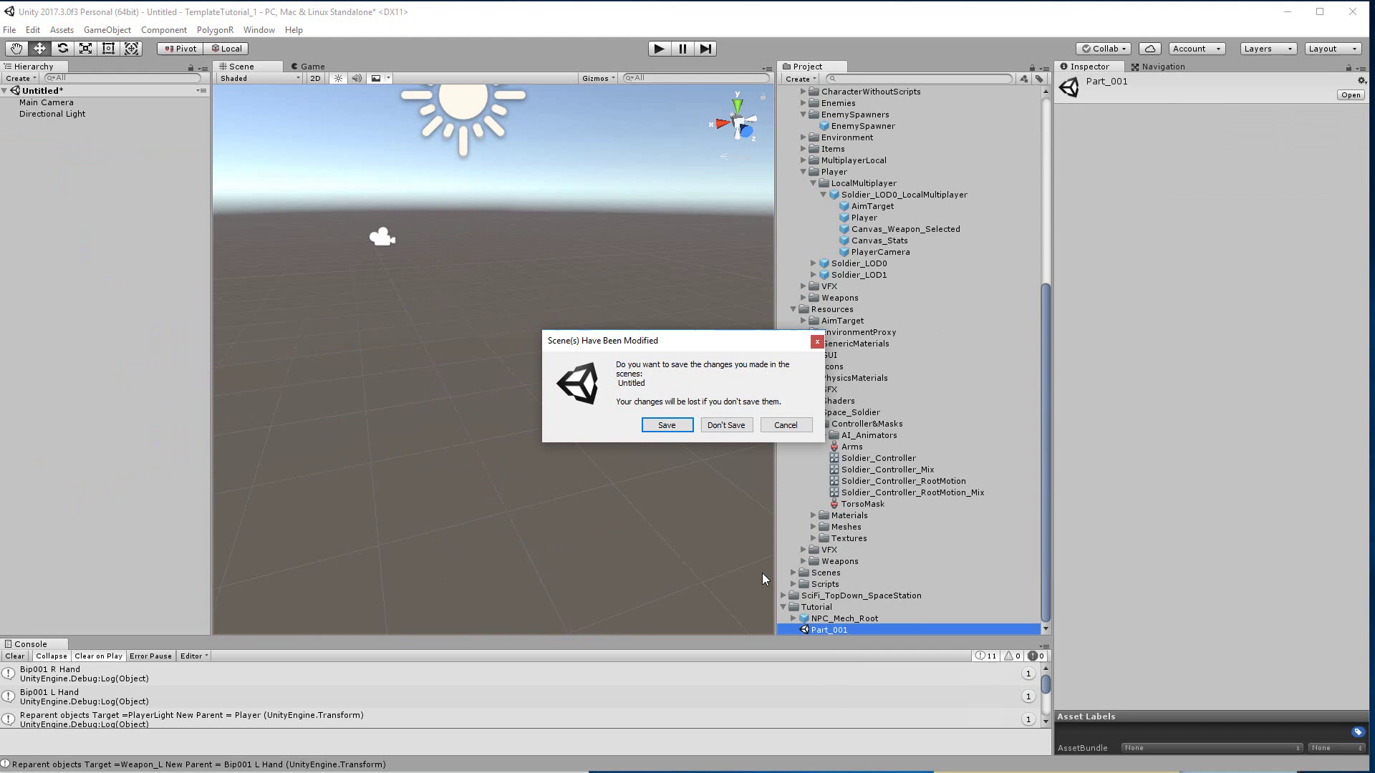
pyautogui.click(725, 425)
pyautogui.scroll(5, 640, 405)
pyautogui.scroll(-1, 640, 405)
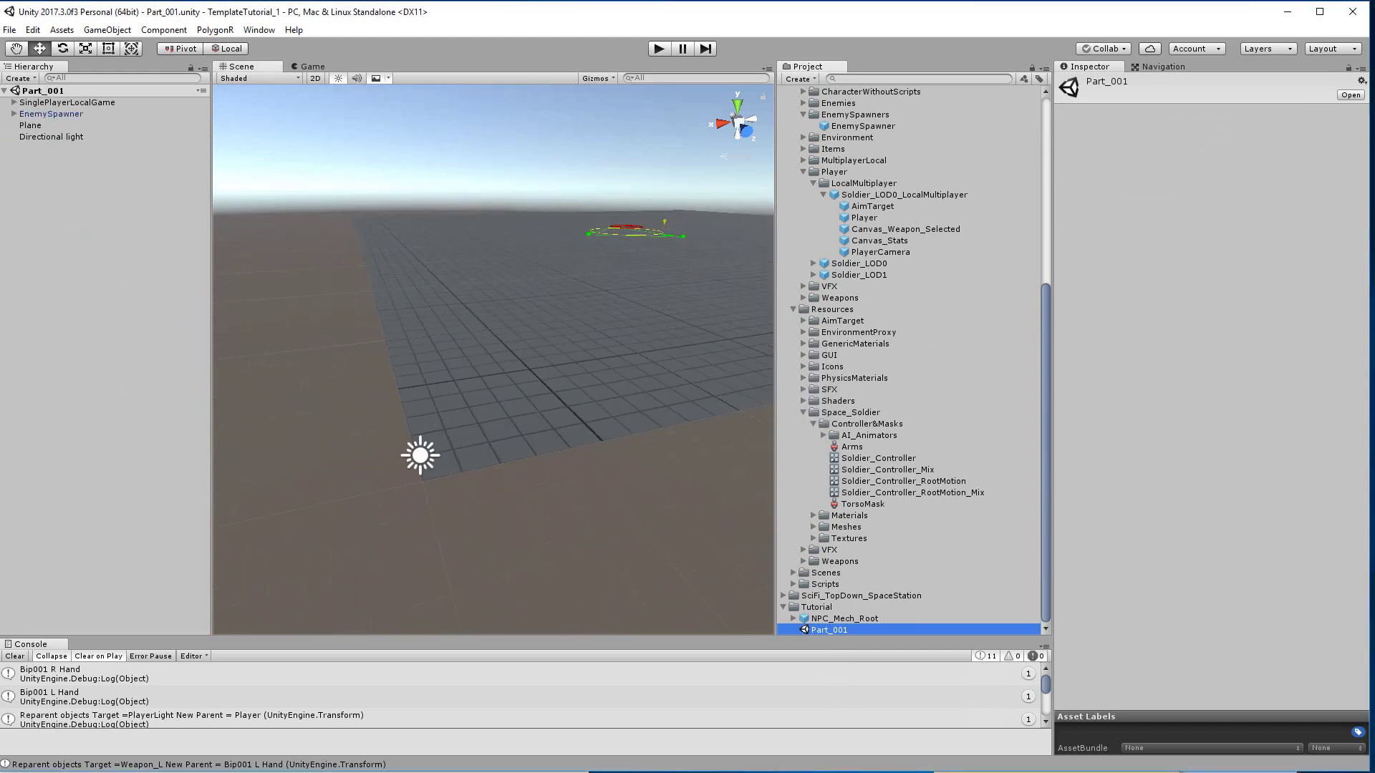
# Frame SinglePlayerLocalGame and its Spawn_P1 spawn point in the Scene view
pyautogui.doubleClick(67, 102)
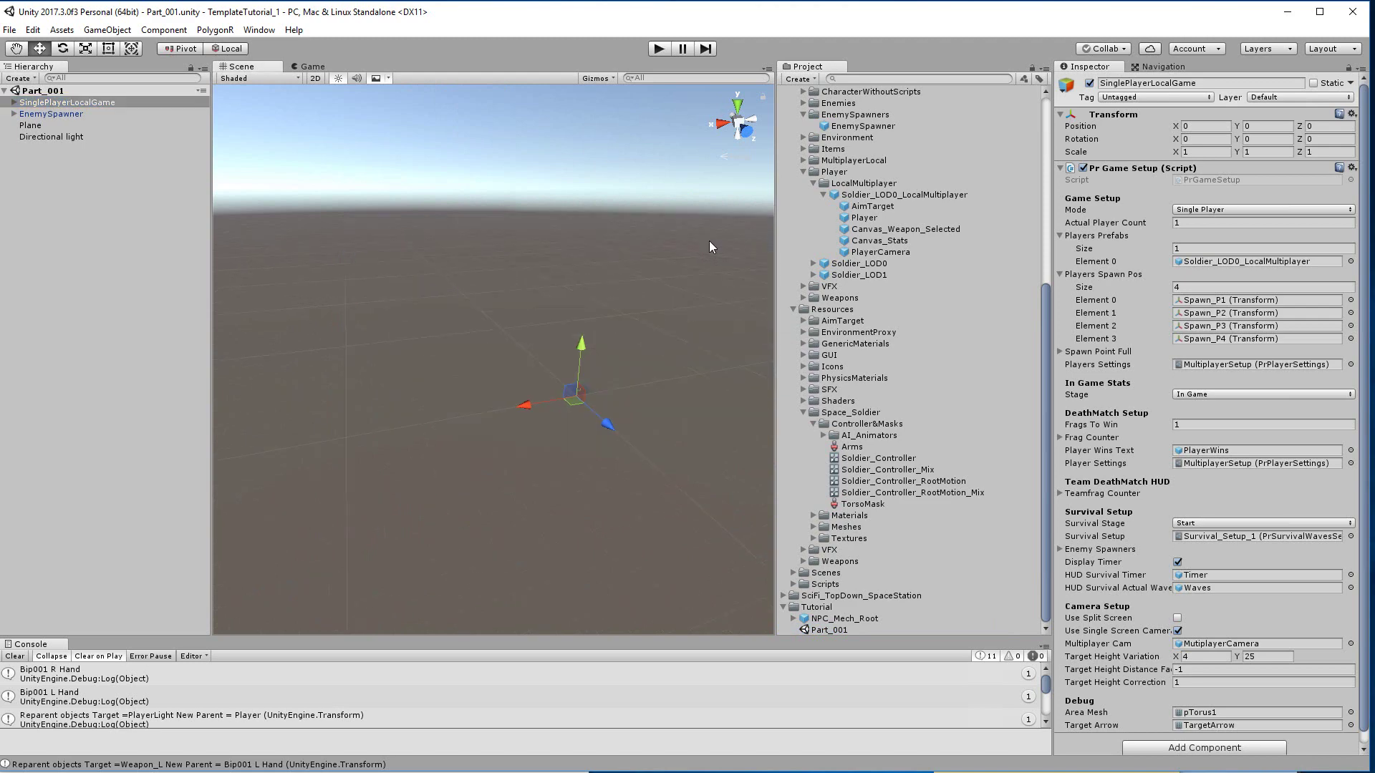
pyautogui.click(14, 103)
pyautogui.doubleClick(50, 148)
pyautogui.keyDown('alt'); pyautogui.moveTo(604, 271); pyautogui.dragTo(584, 282); pyautogui.keyUp('alt')
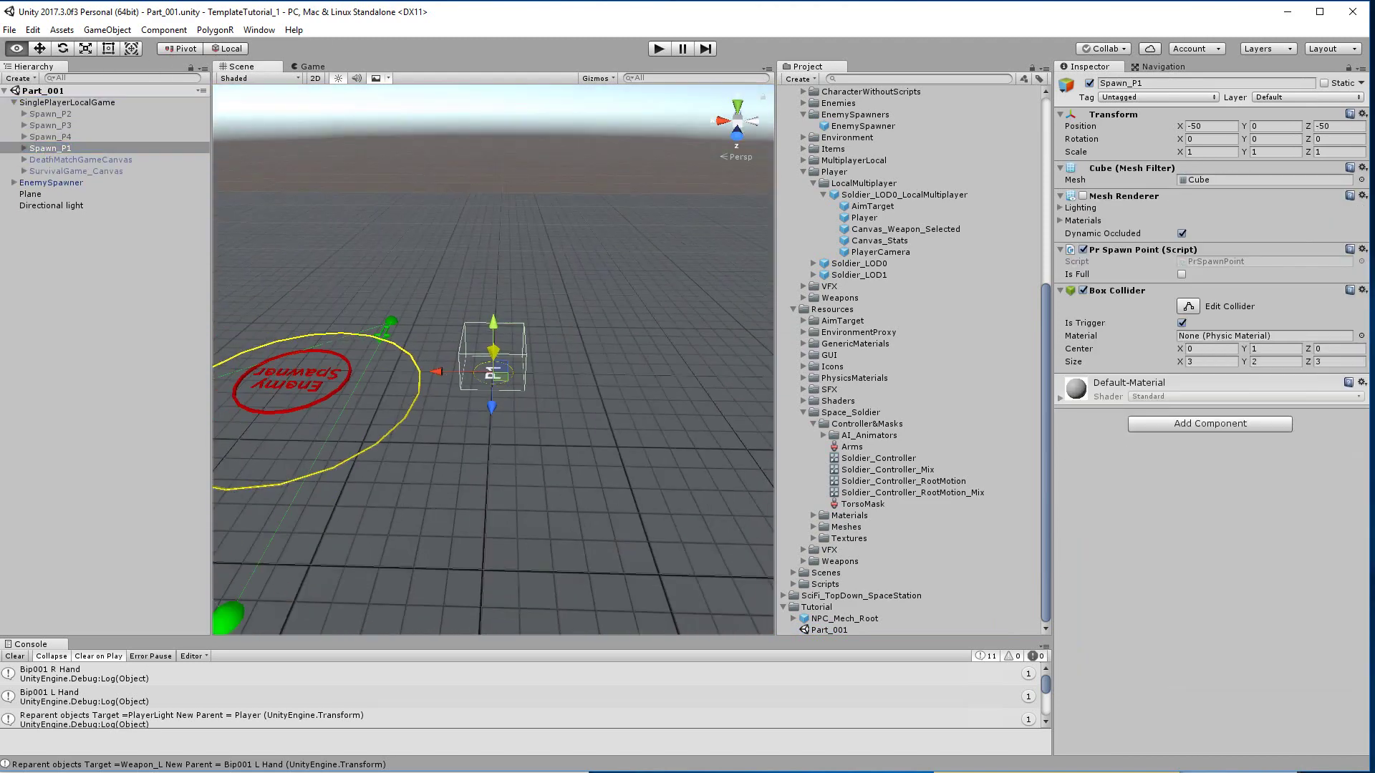
# Set NPC_Mech_Root as Players Prefabs Element 0 in Pr Game Setup and enter Play mode
pyautogui.click(140, 102)
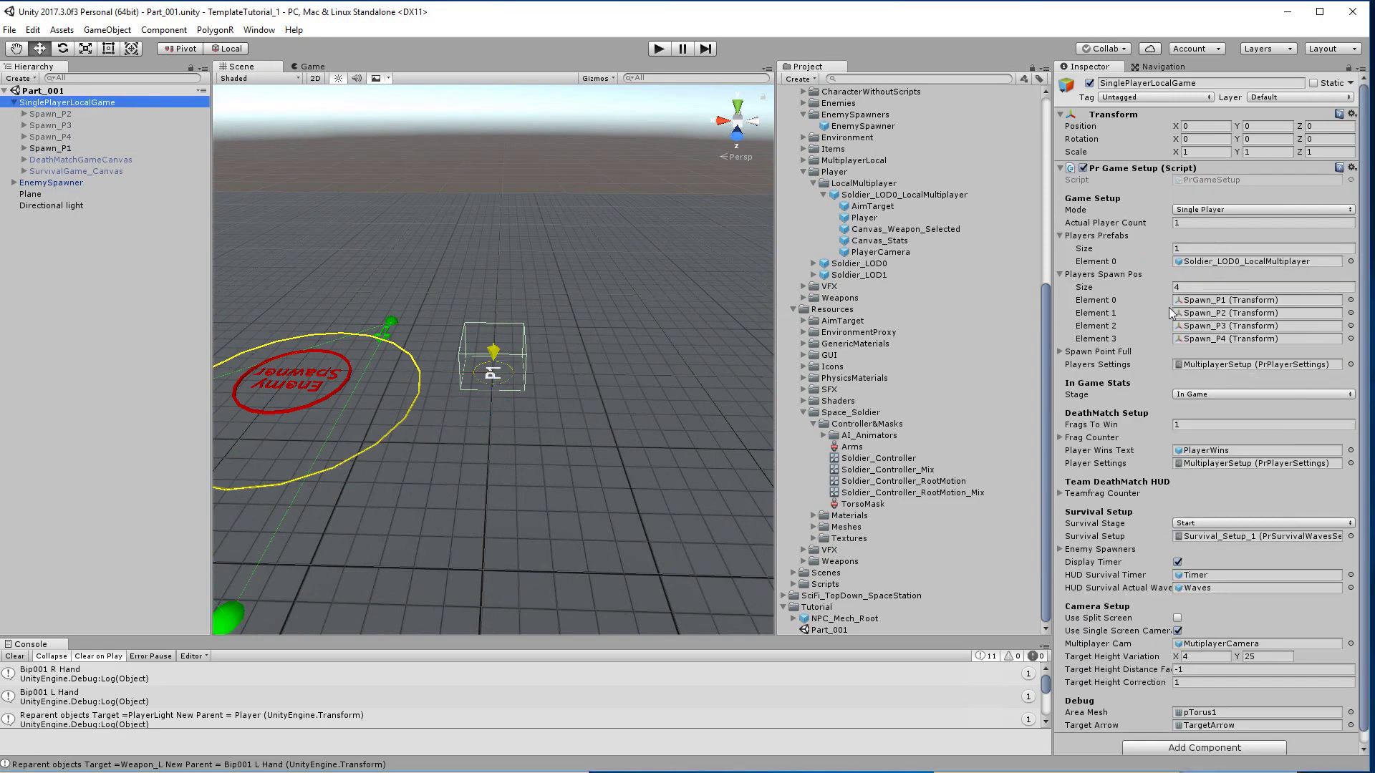
pyautogui.moveTo(863, 618); pyautogui.dragTo(1246, 262)
pyautogui.keyDown('alt'); pyautogui.moveTo(706, 247); pyautogui.dragTo(448, 368); pyautogui.keyUp('alt')
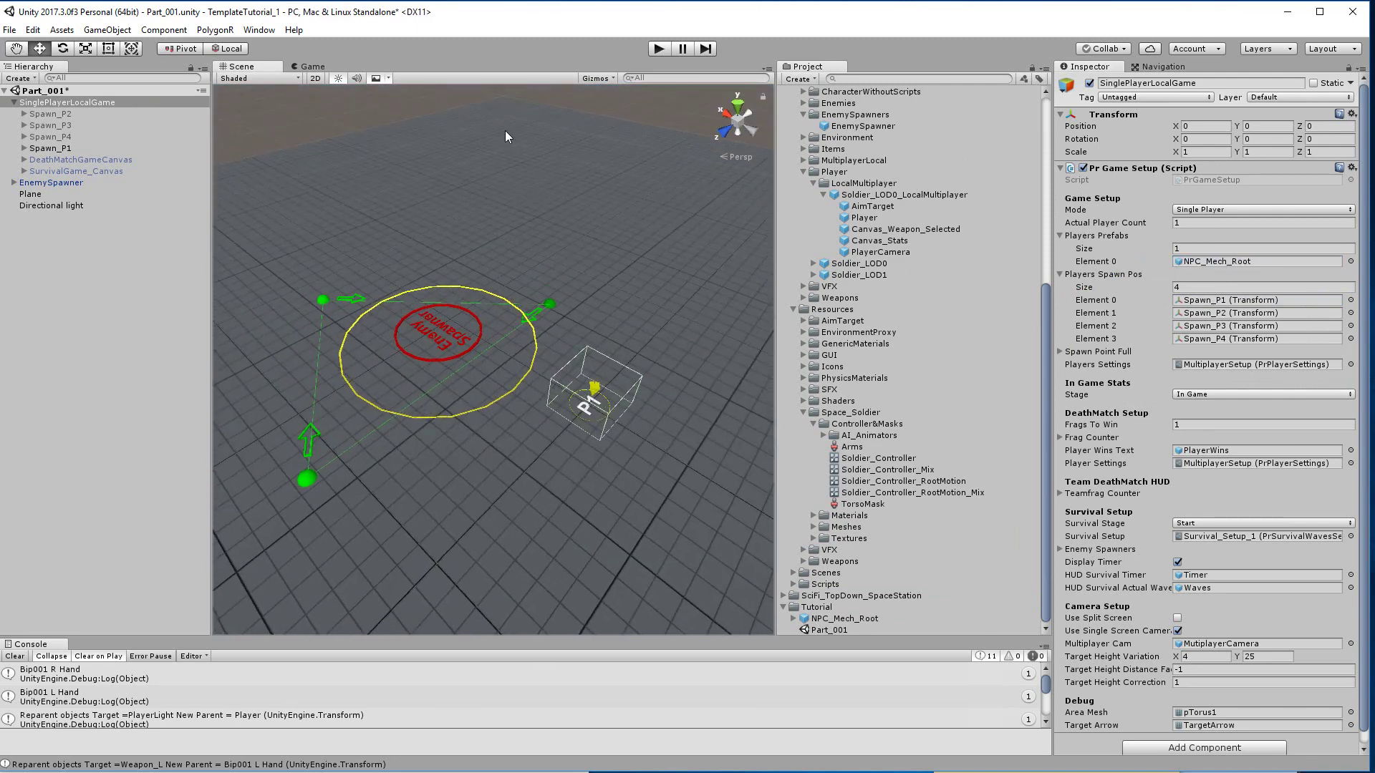
pyautogui.click(665, 50)
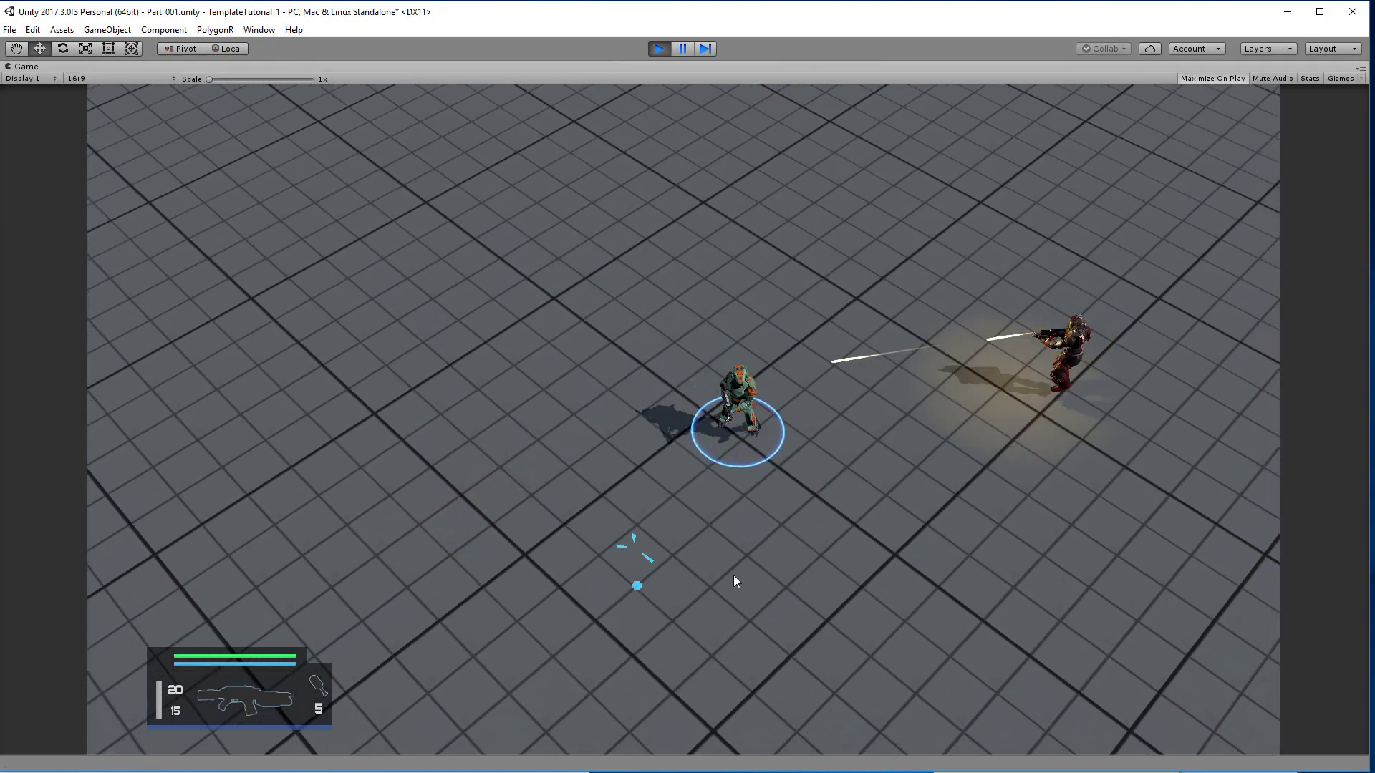
# Shoot two enemies with the mech in the Game view, then stop Play mode with Ctrl+P
pyautogui.click(1020, 294)
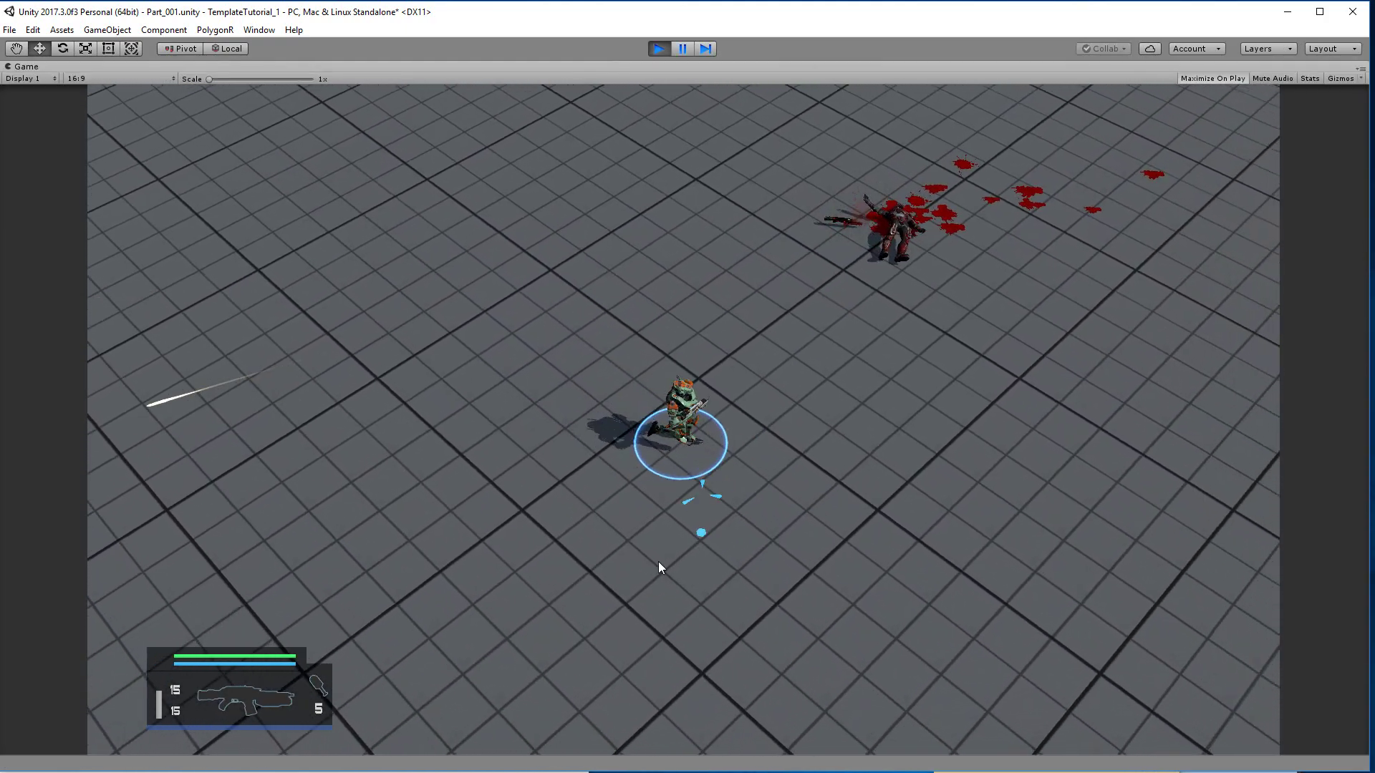
pyautogui.click(446, 252)
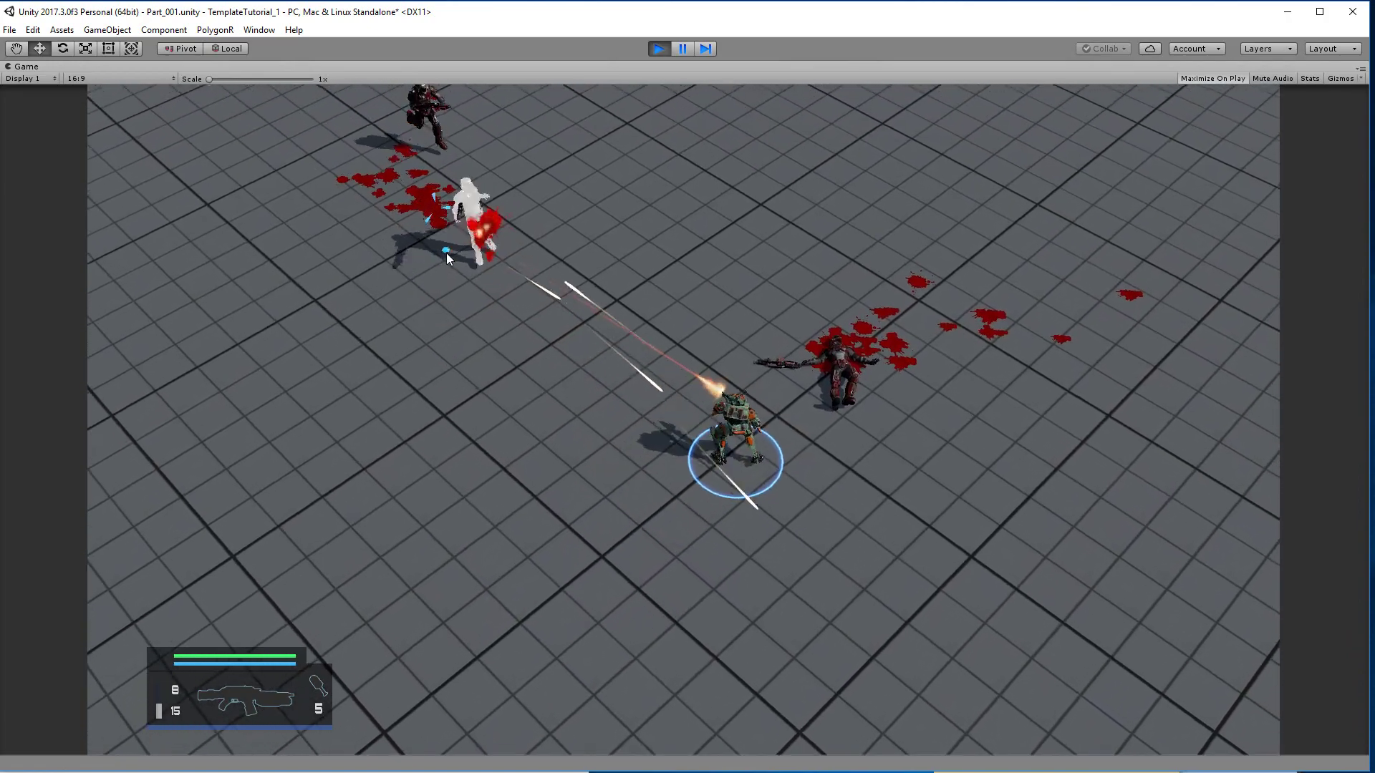
pyautogui.hotkey('ctrl', 'p')
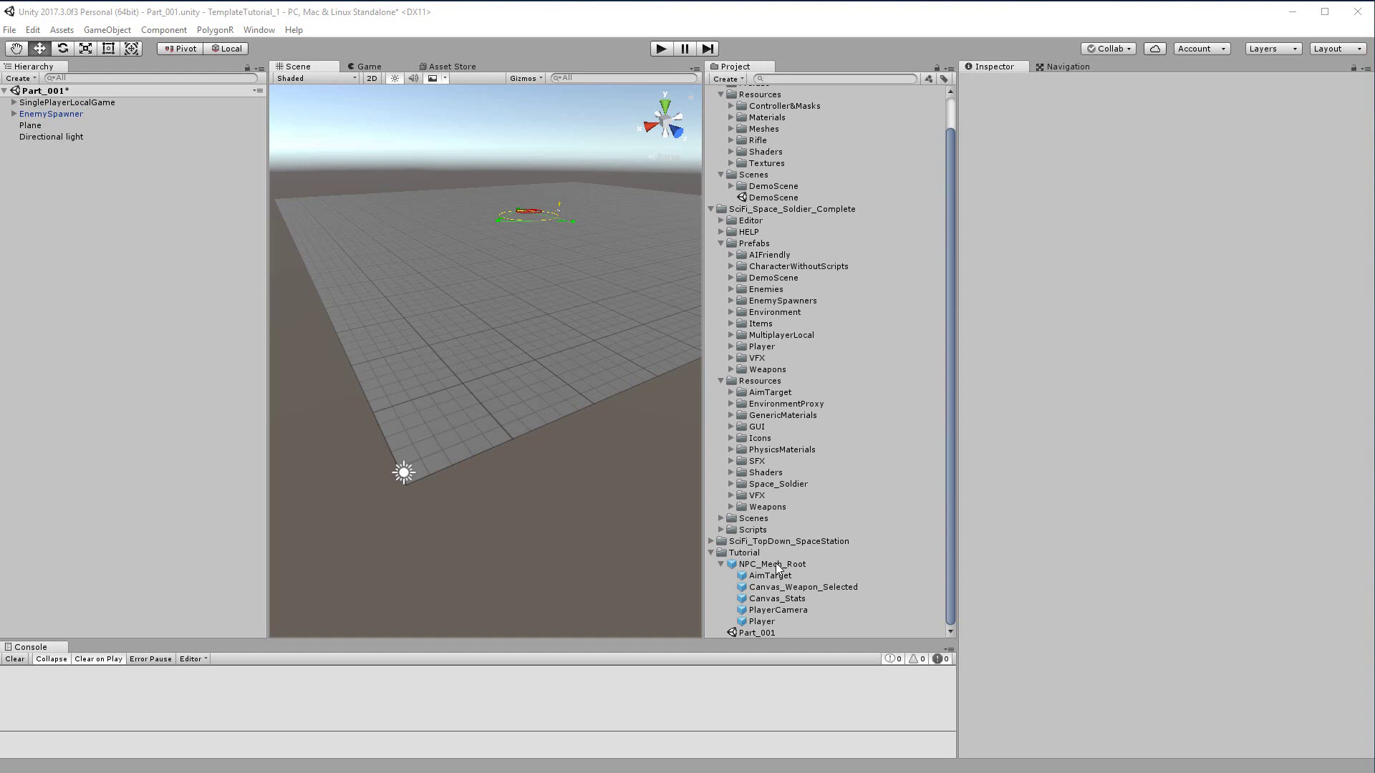
# Drop the NPC_Mech_Root prefab into the scene and fully expand Player's Bip001 bone tree
pyautogui.moveTo(777, 570); pyautogui.dragTo(401, 472)
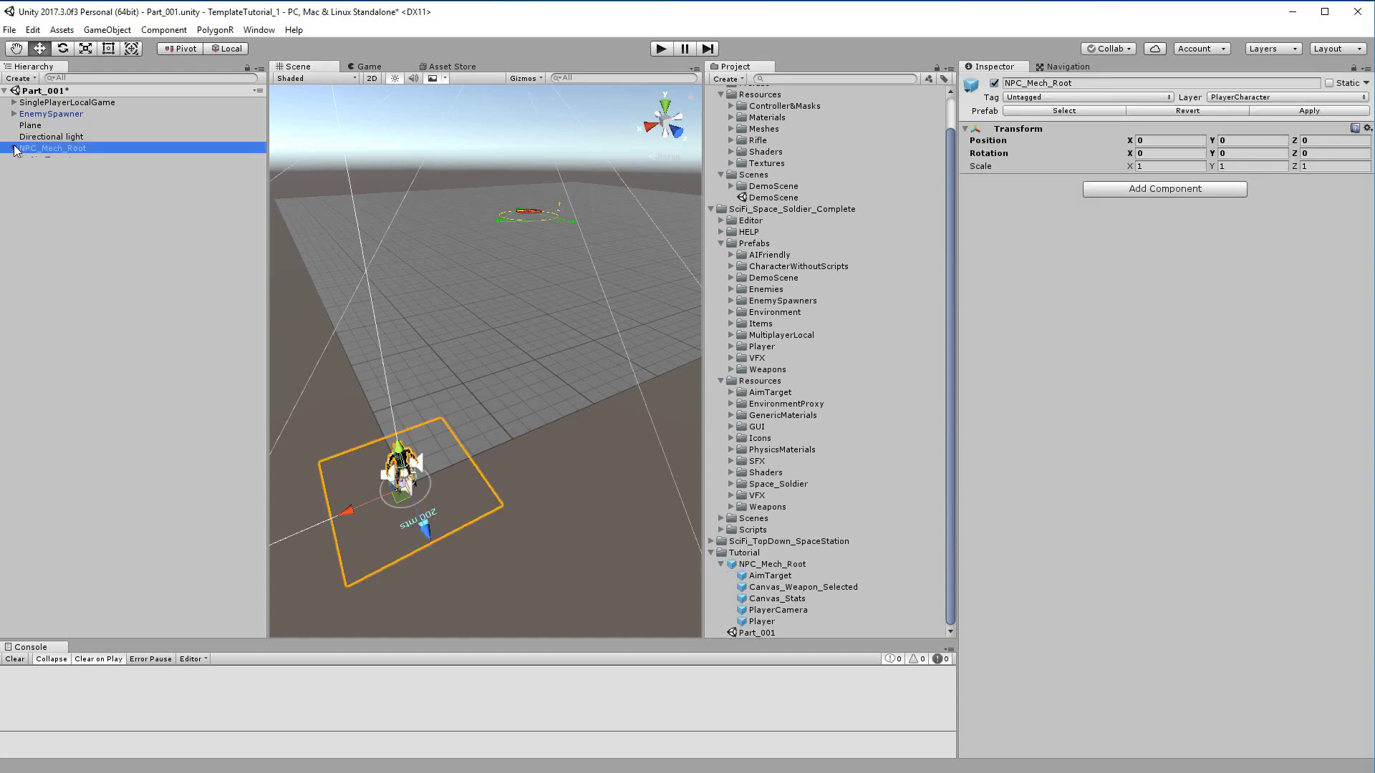
pyautogui.click(14, 148)
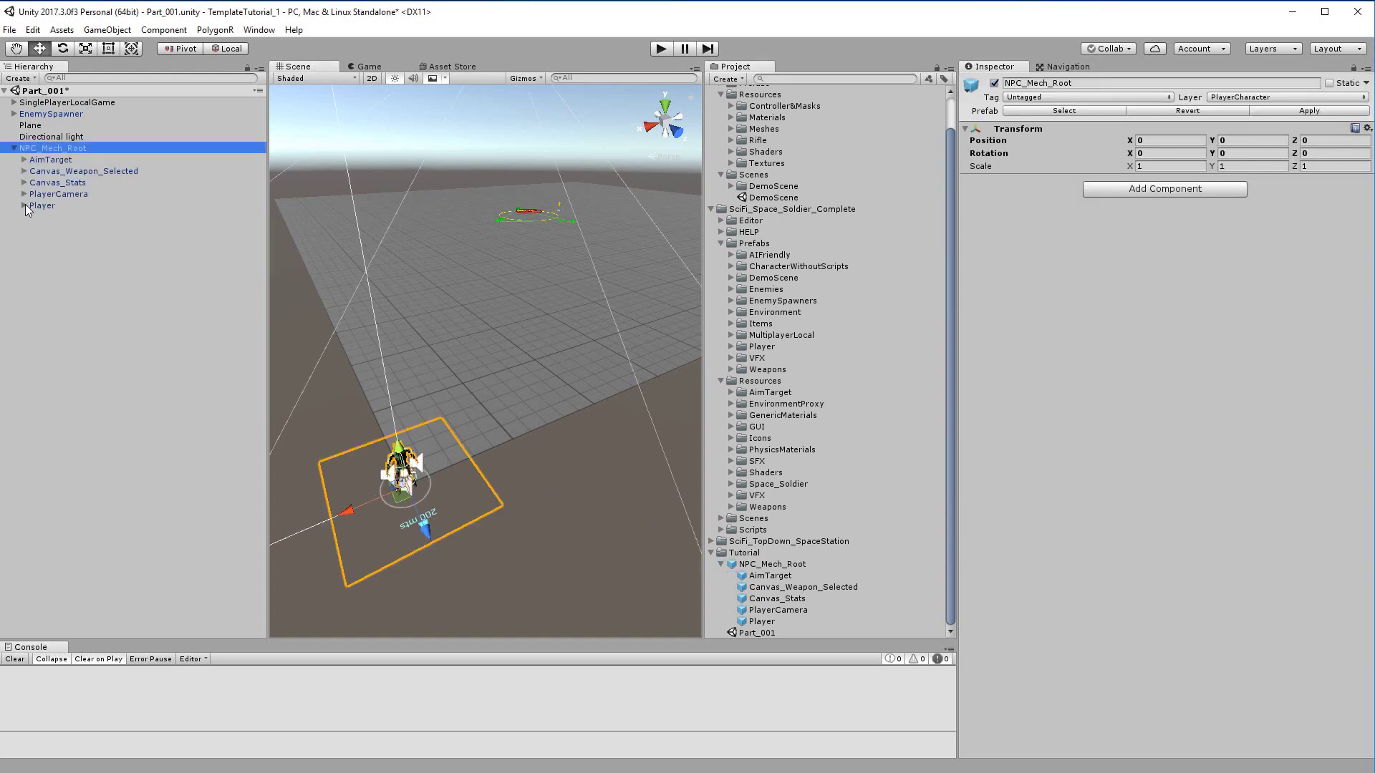
pyautogui.press('alt')
pyautogui.keyDown('alt'); pyautogui.click(24, 206); pyautogui.keyUp('alt')
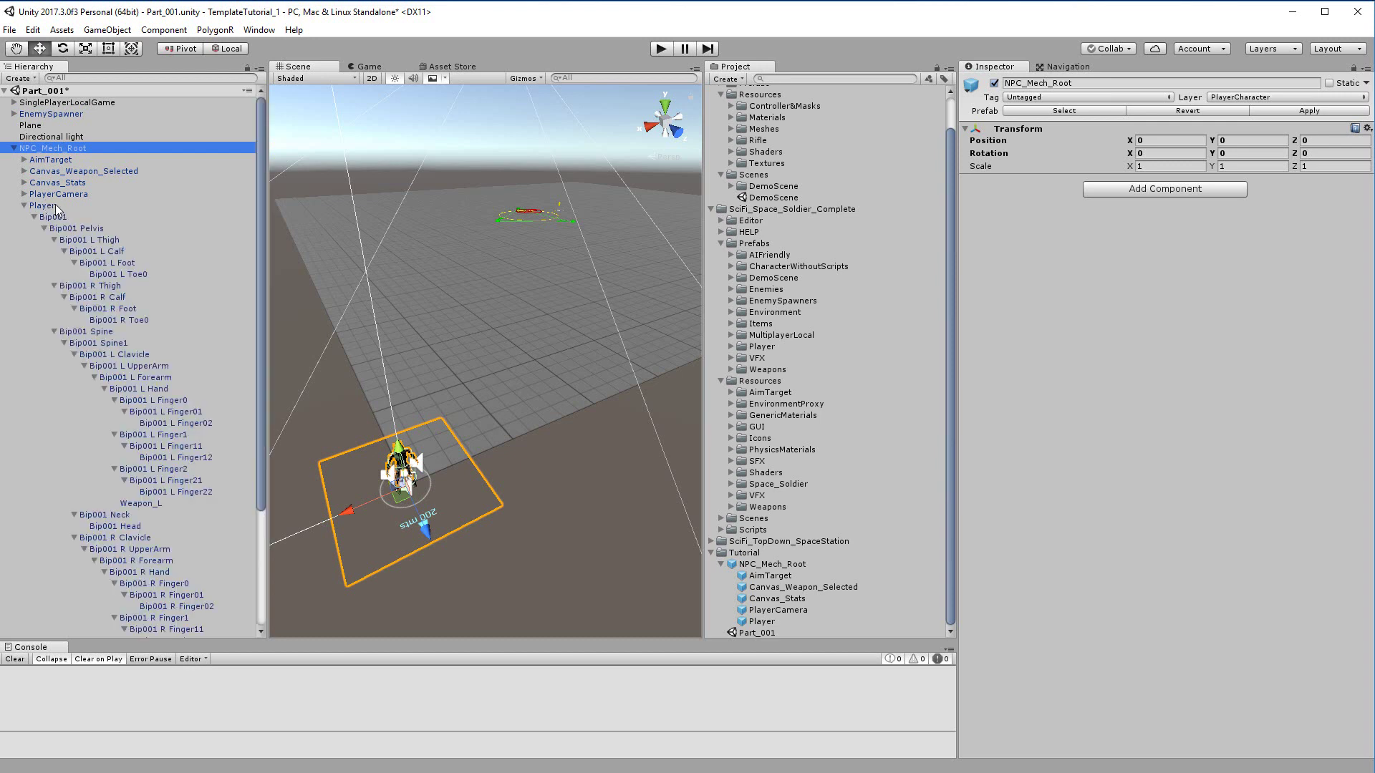
pyautogui.scroll(-5, 111, 358)
pyautogui.scroll(2, 71, 153)
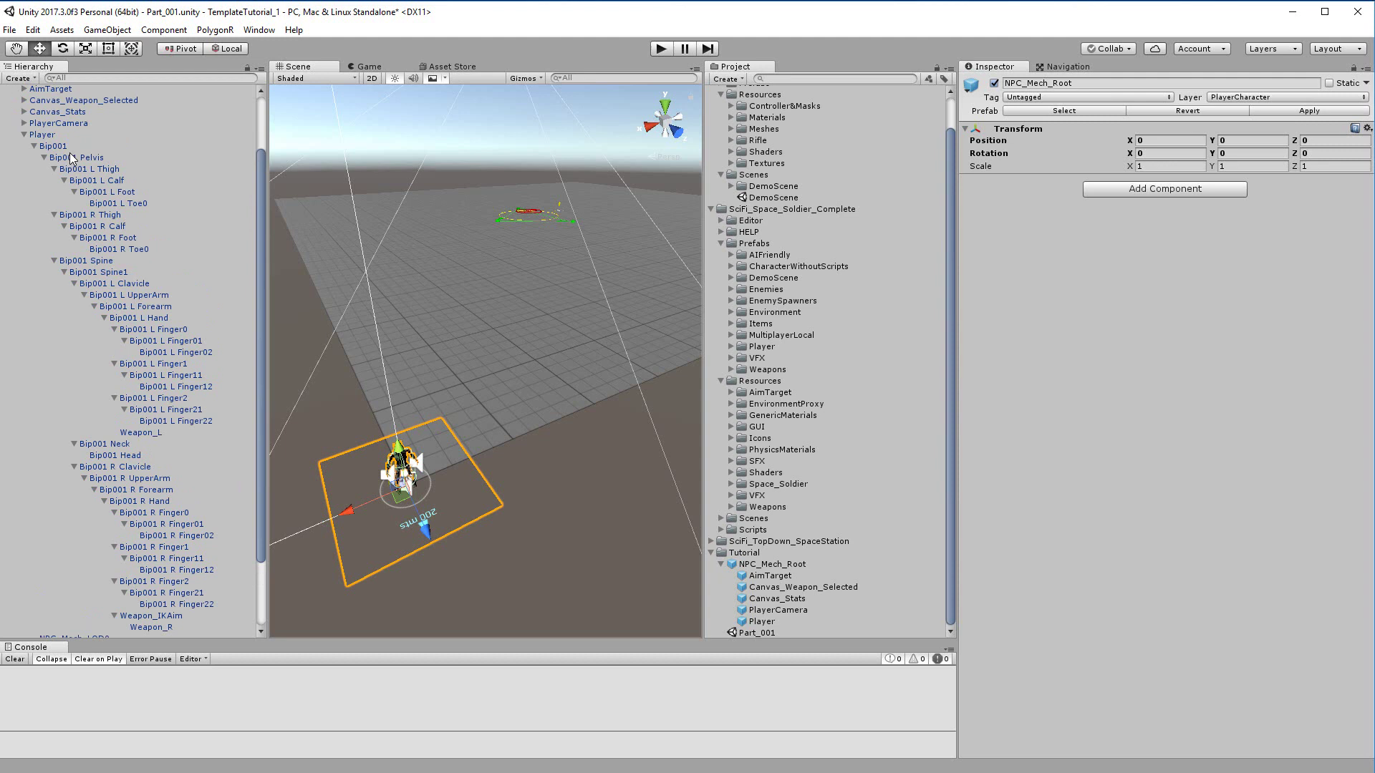
pyautogui.click(107, 30)
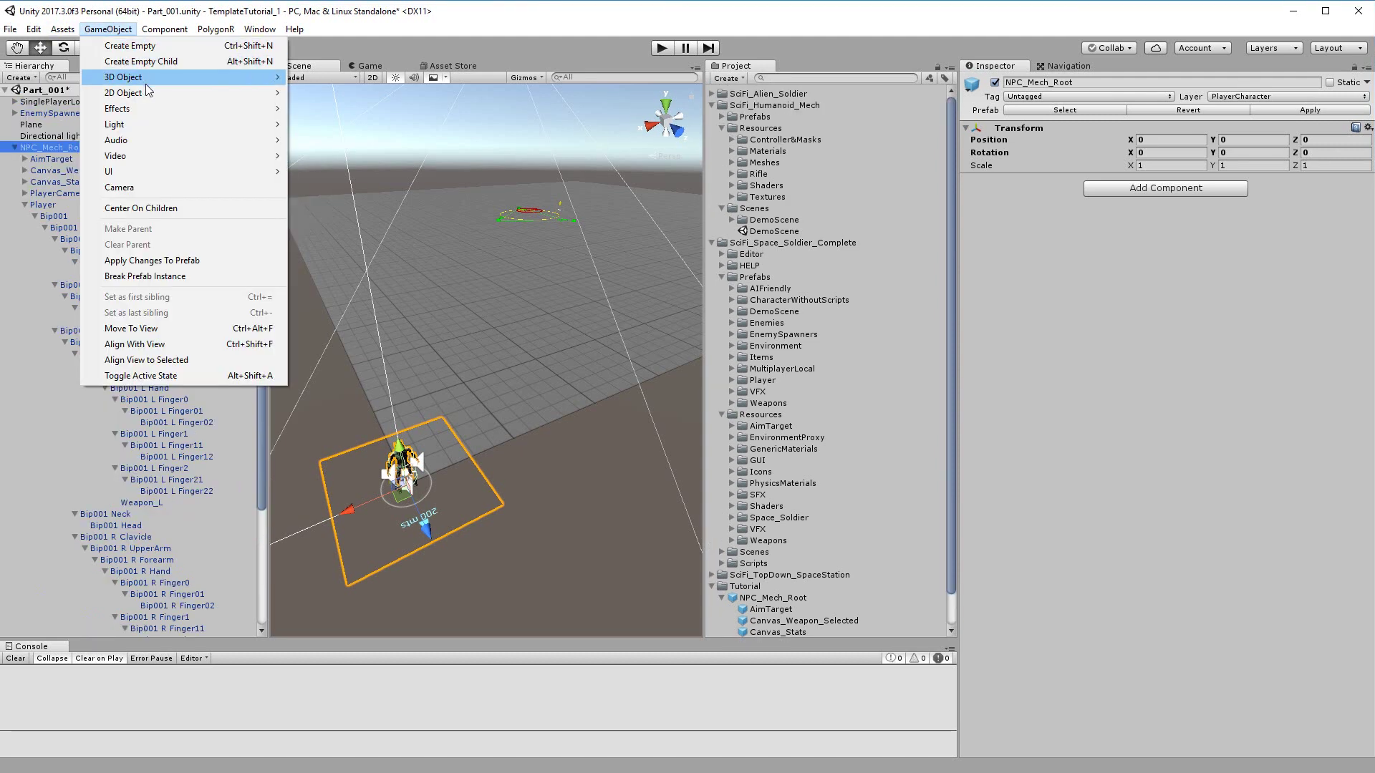
pyautogui.moveTo(147, 82)
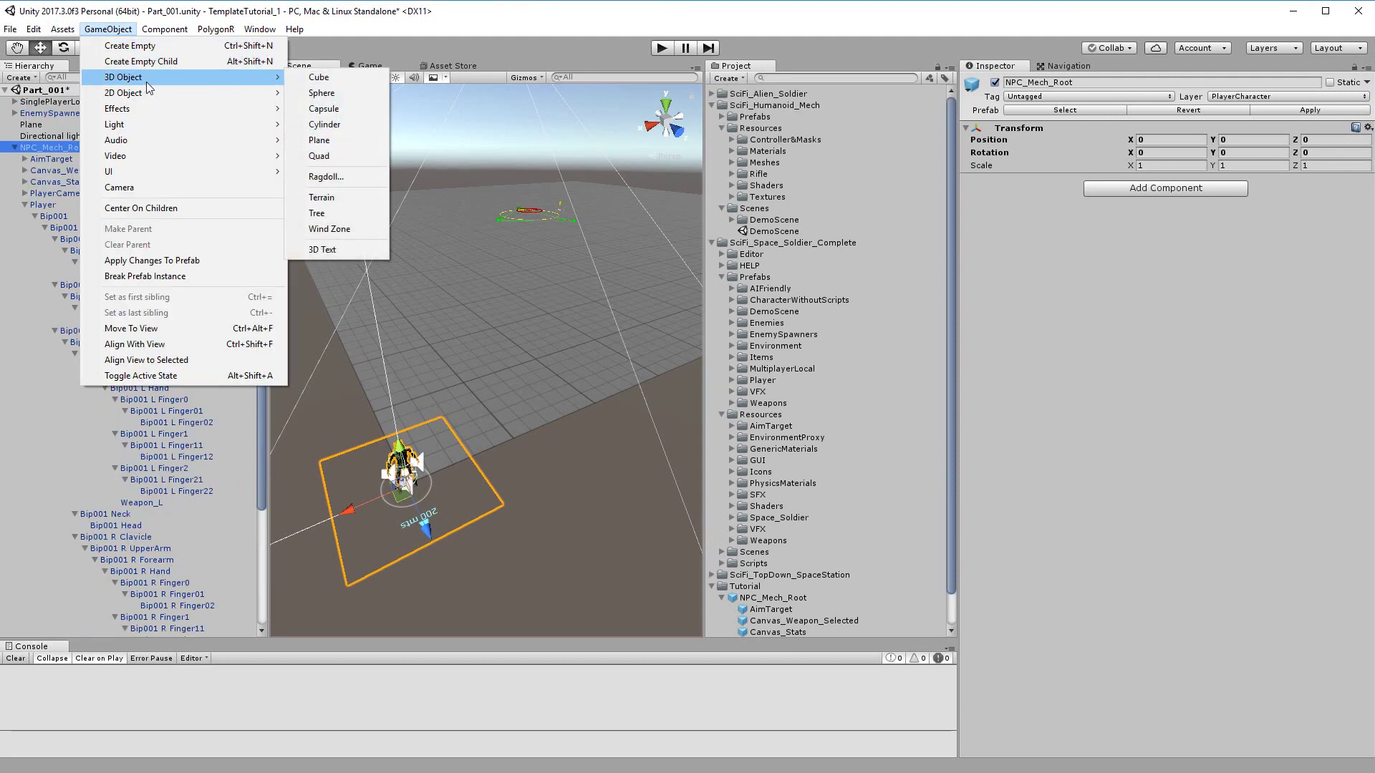
# Open the Ragdoll wizard and assign Bip001 Pelvis plus both thighs, calves and feet
pyautogui.click(351, 179)
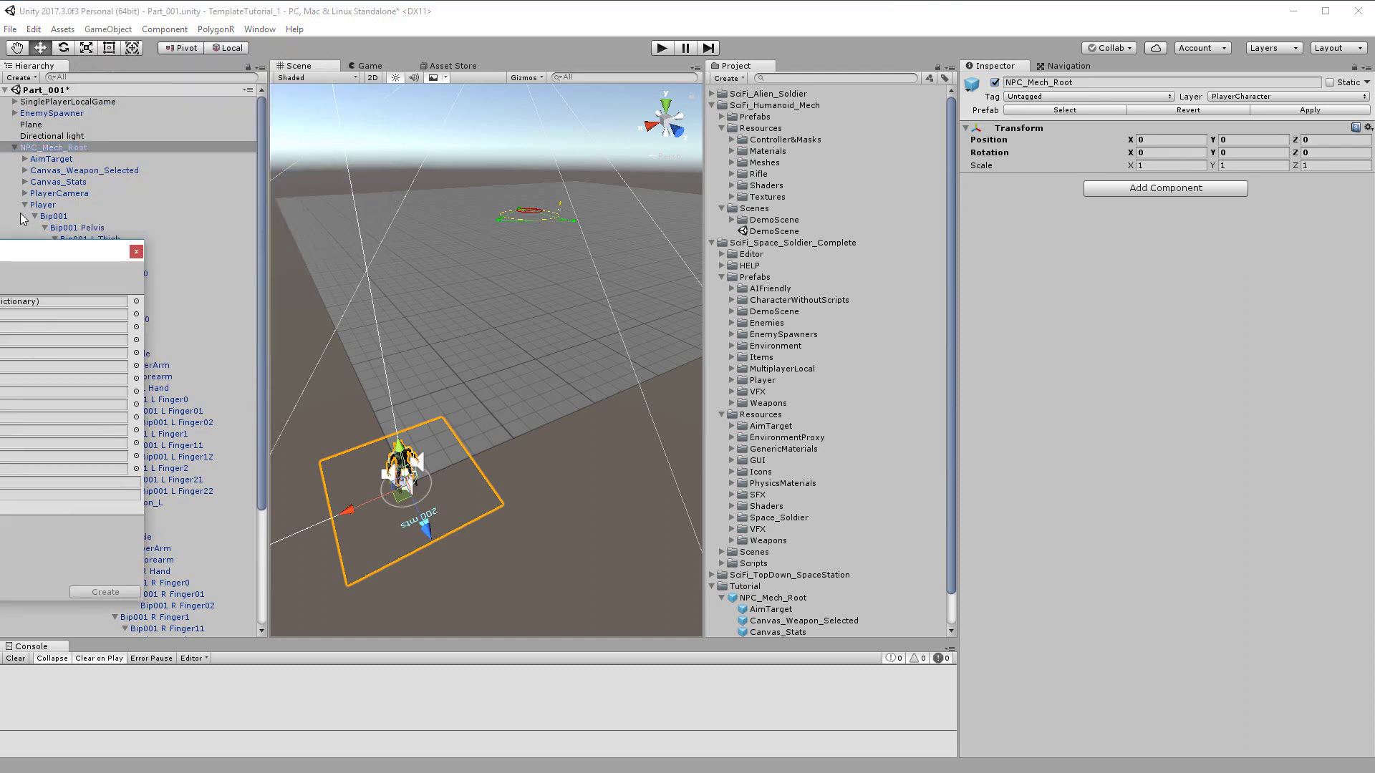
pyautogui.moveTo(0, 250); pyautogui.dragTo(466, 174)
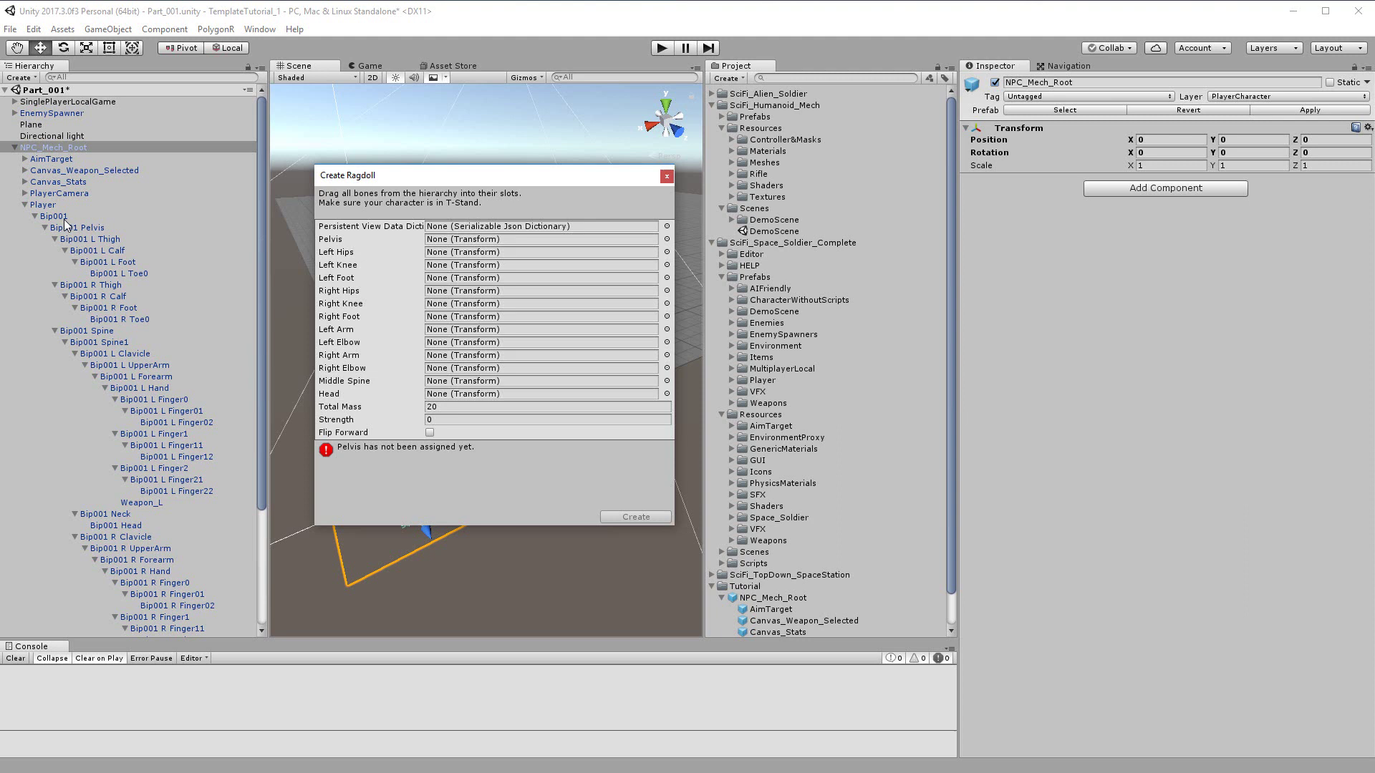
pyautogui.moveTo(76, 228); pyautogui.dragTo(428, 242)
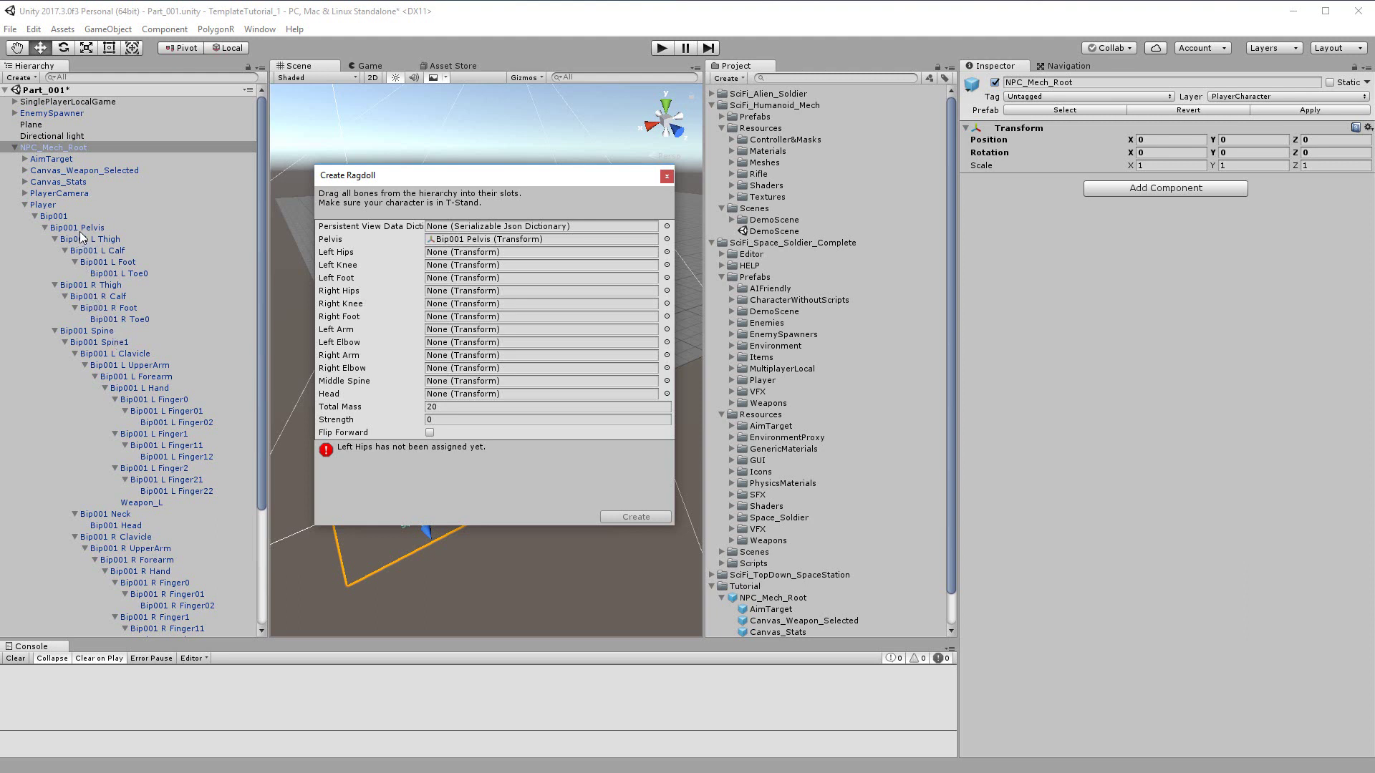
pyautogui.moveTo(95, 243); pyautogui.dragTo(502, 253)
pyautogui.moveTo(141, 255); pyautogui.dragTo(430, 278)
pyautogui.moveTo(91, 285); pyautogui.dragTo(466, 304)
pyautogui.click(101, 298)
pyautogui.moveTo(129, 308); pyautogui.dragTo(430, 319)
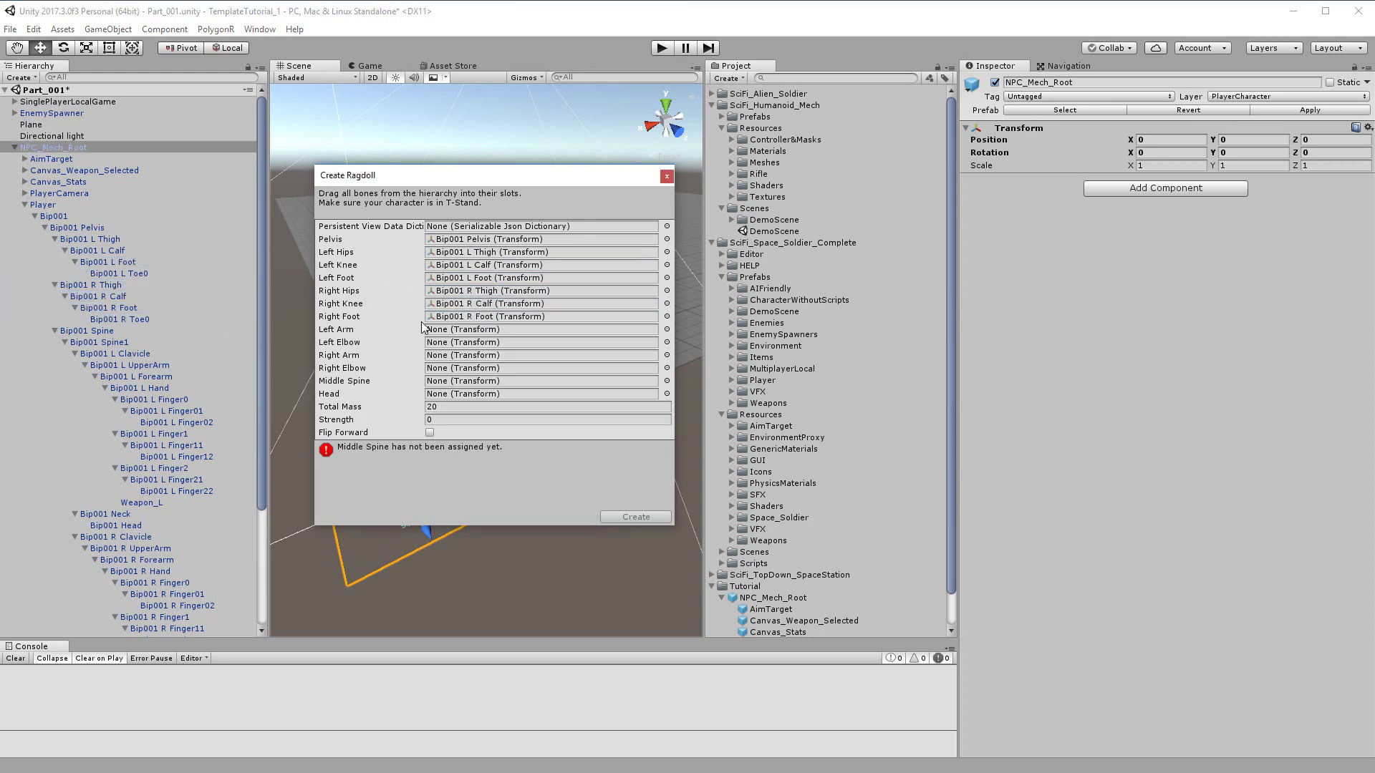
# Assign the UpperArm, L Forearm, Spine1 and Head bones, then create the ragdoll
pyautogui.moveTo(129, 365); pyautogui.dragTo(466, 330)
pyautogui.moveTo(159, 376); pyautogui.dragTo(465, 342)
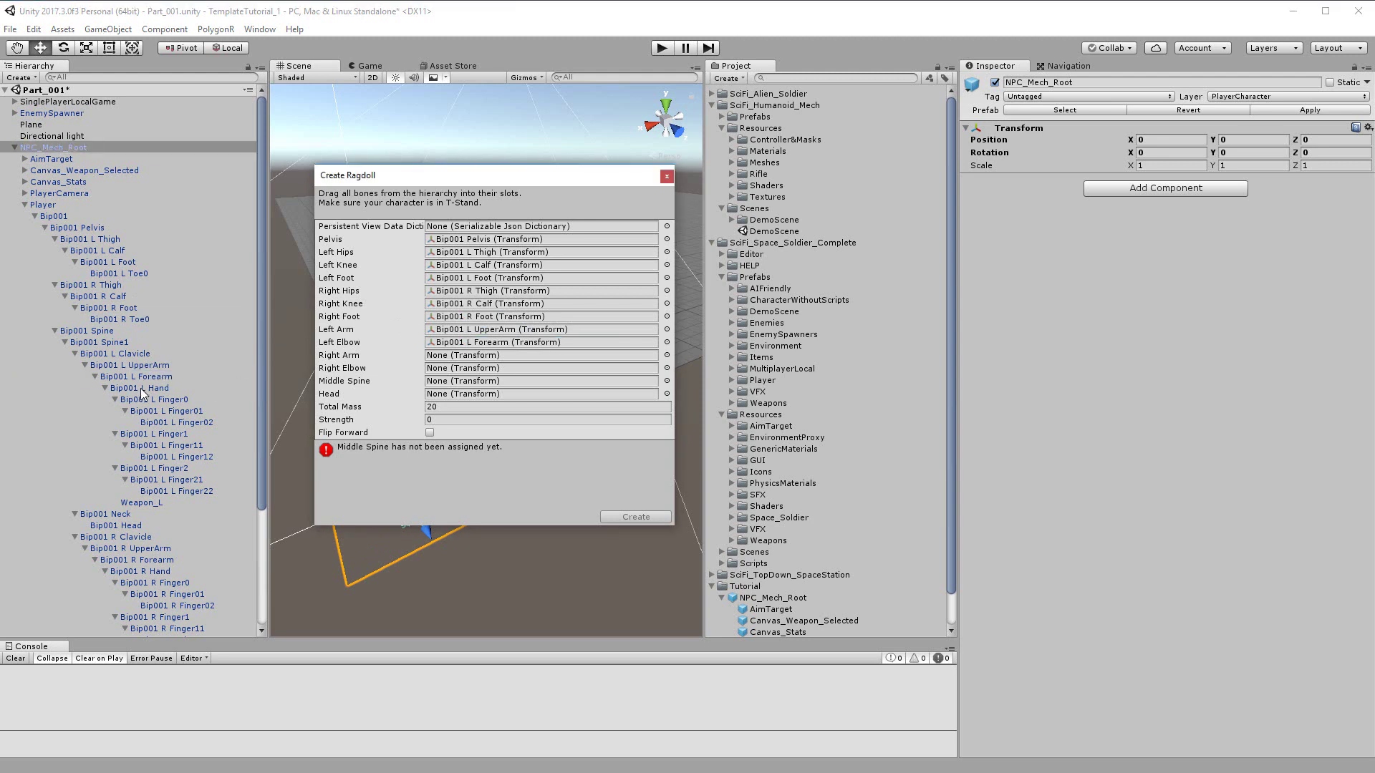
pyautogui.moveTo(123, 550); pyautogui.dragTo(466, 368)
pyautogui.scroll(-3, 125, 482)
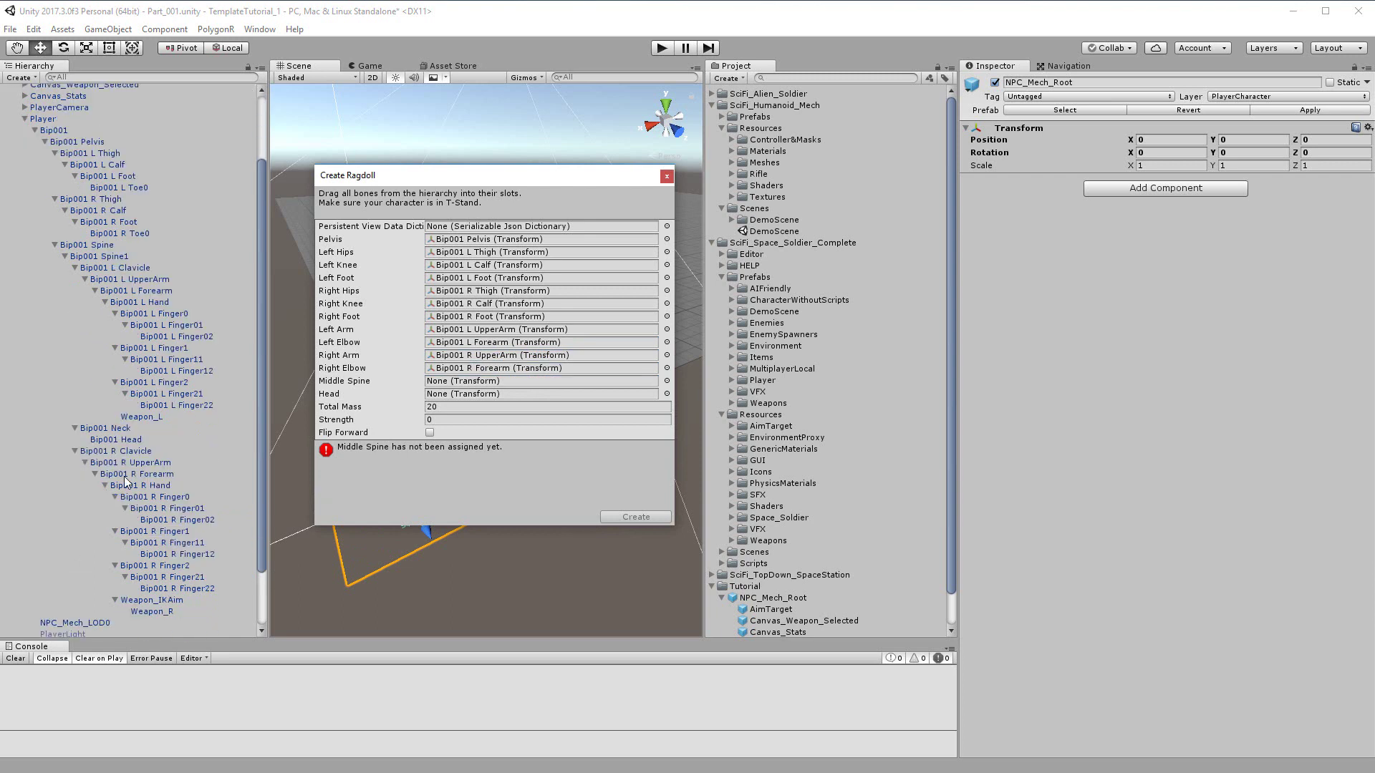
pyautogui.moveTo(106, 257); pyautogui.dragTo(494, 381)
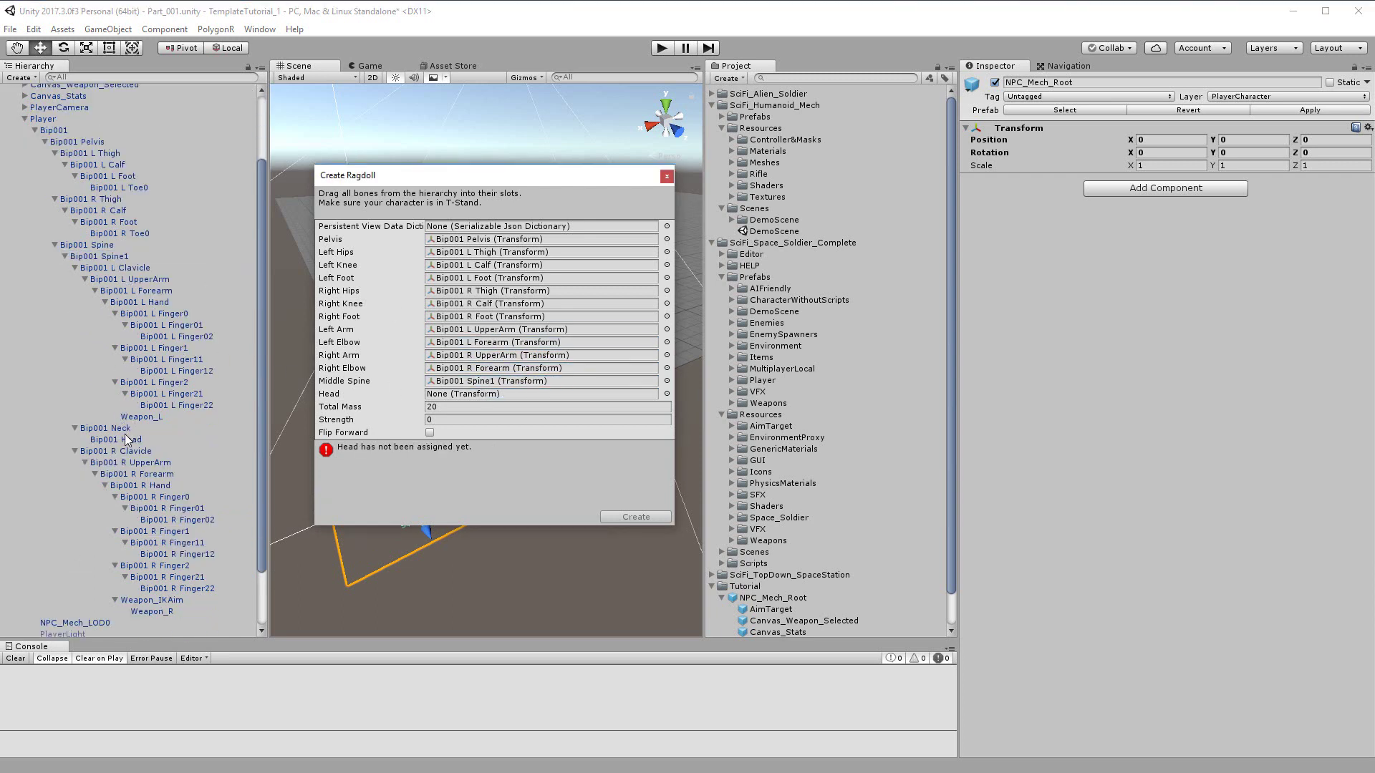
pyautogui.moveTo(125, 436); pyautogui.dragTo(518, 396)
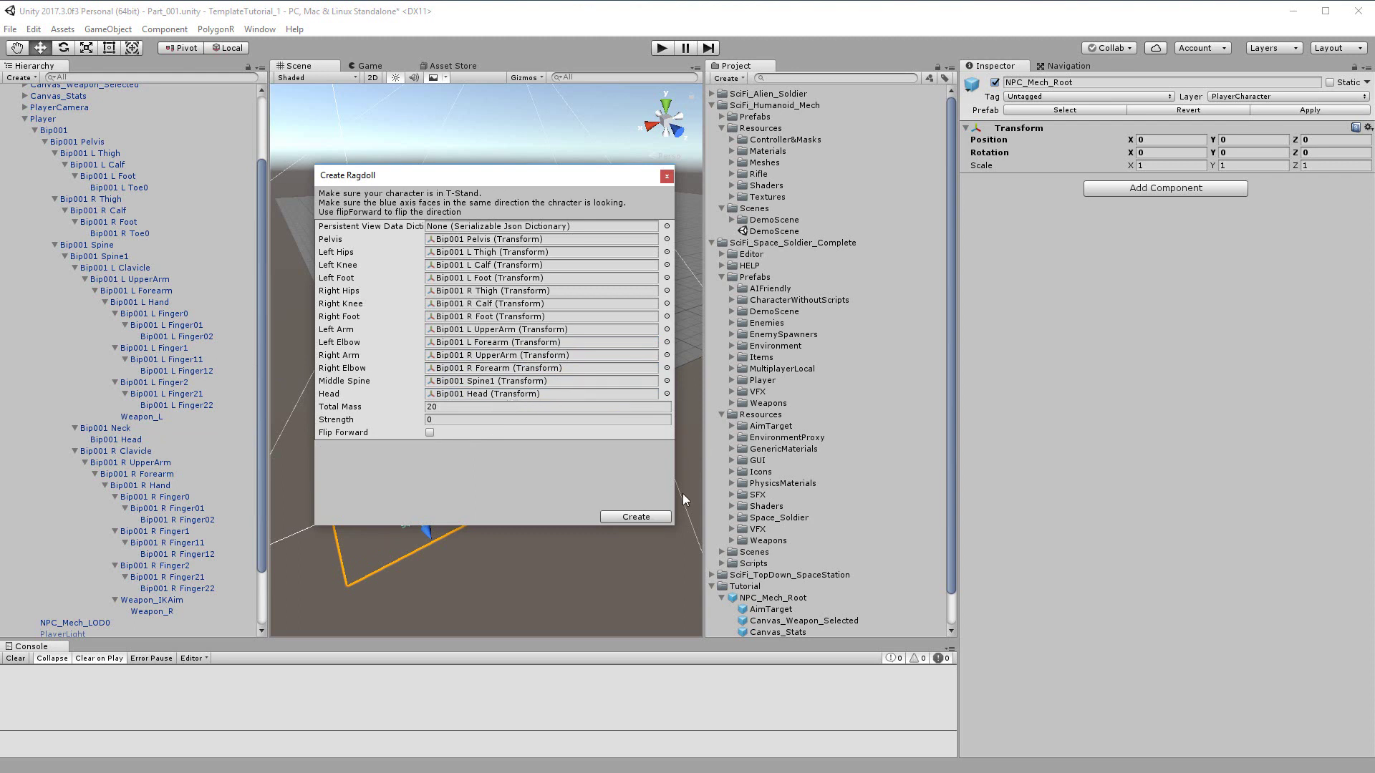
pyautogui.click(627, 518)
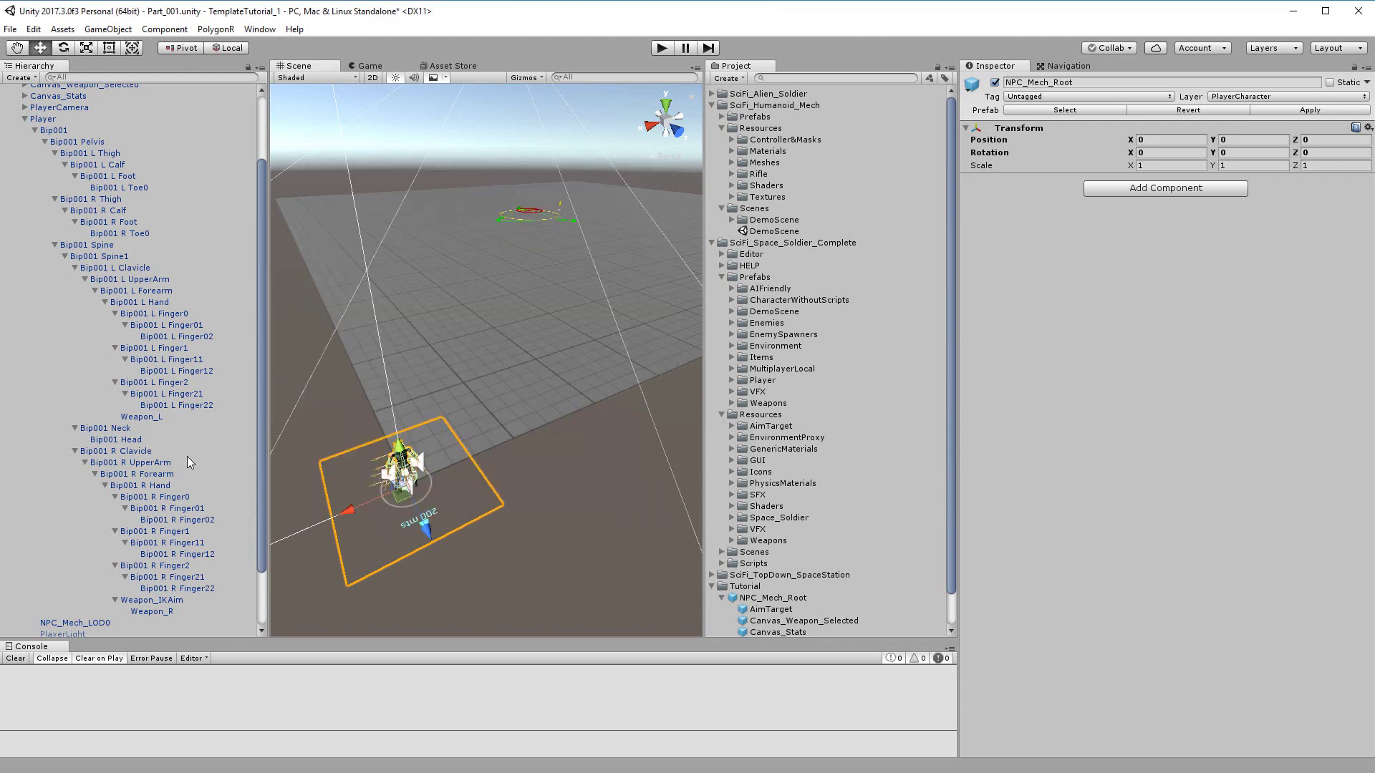
# Apply NPC_Mech_Root's ragdoll changes to its prefab, then delete the instance from Part_001
pyautogui.click(62, 120)
pyautogui.scroll(3, 89, 136)
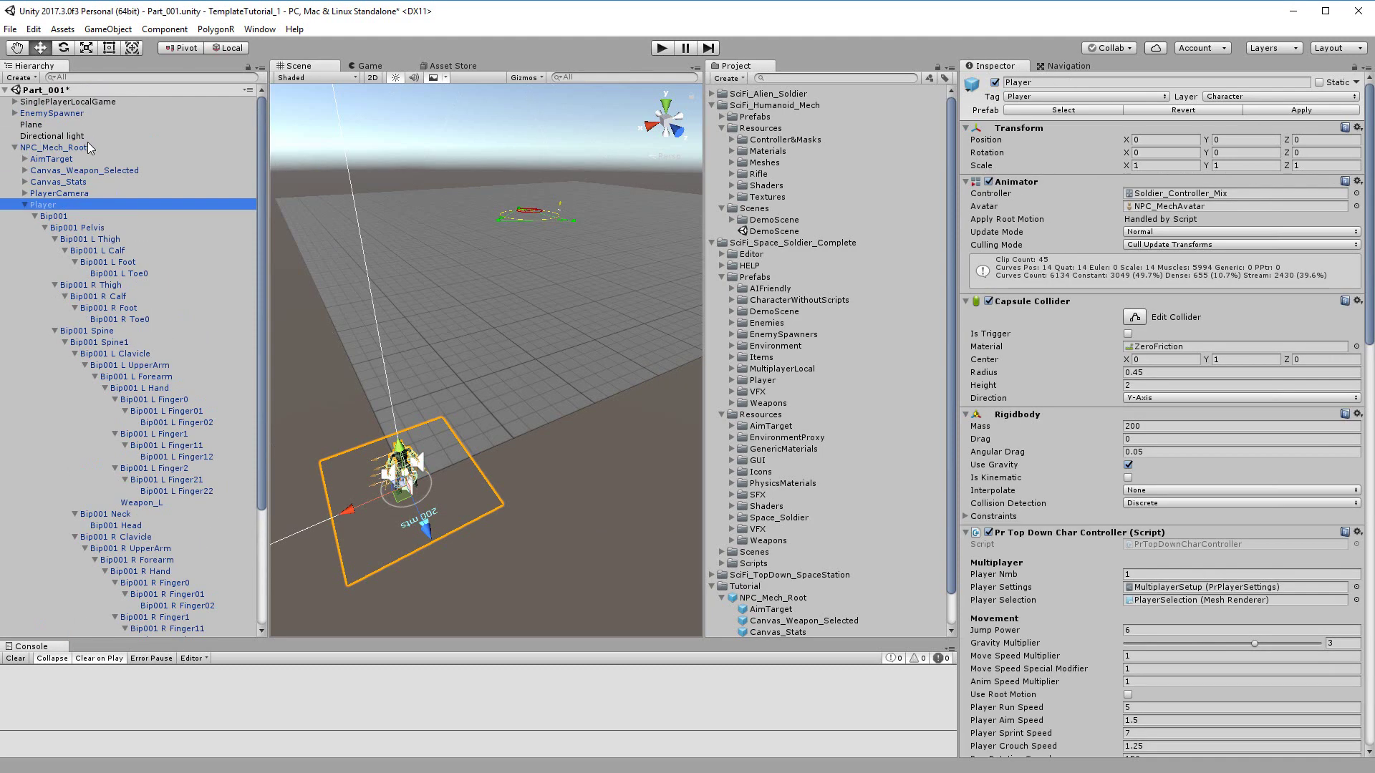
pyautogui.click(87, 146)
pyautogui.click(1311, 111)
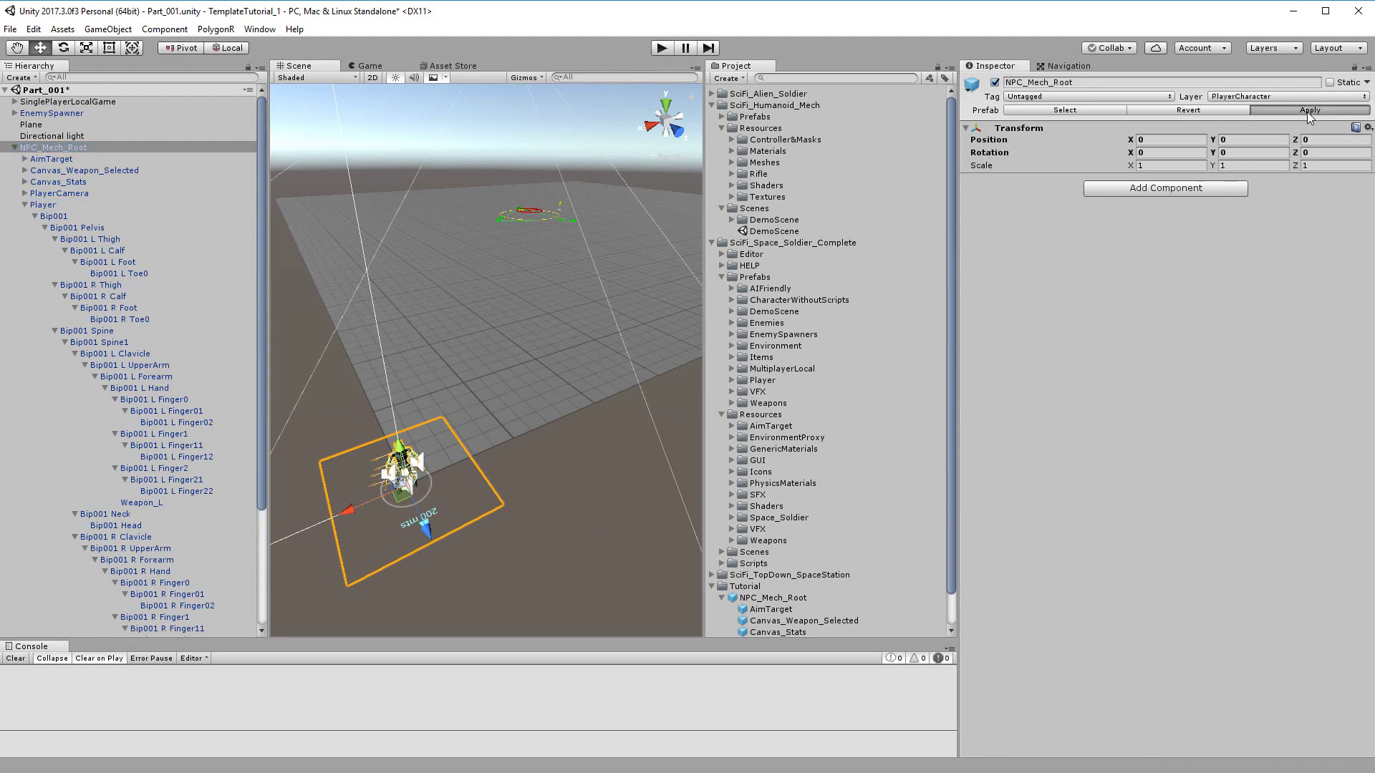
pyautogui.click(76, 147)
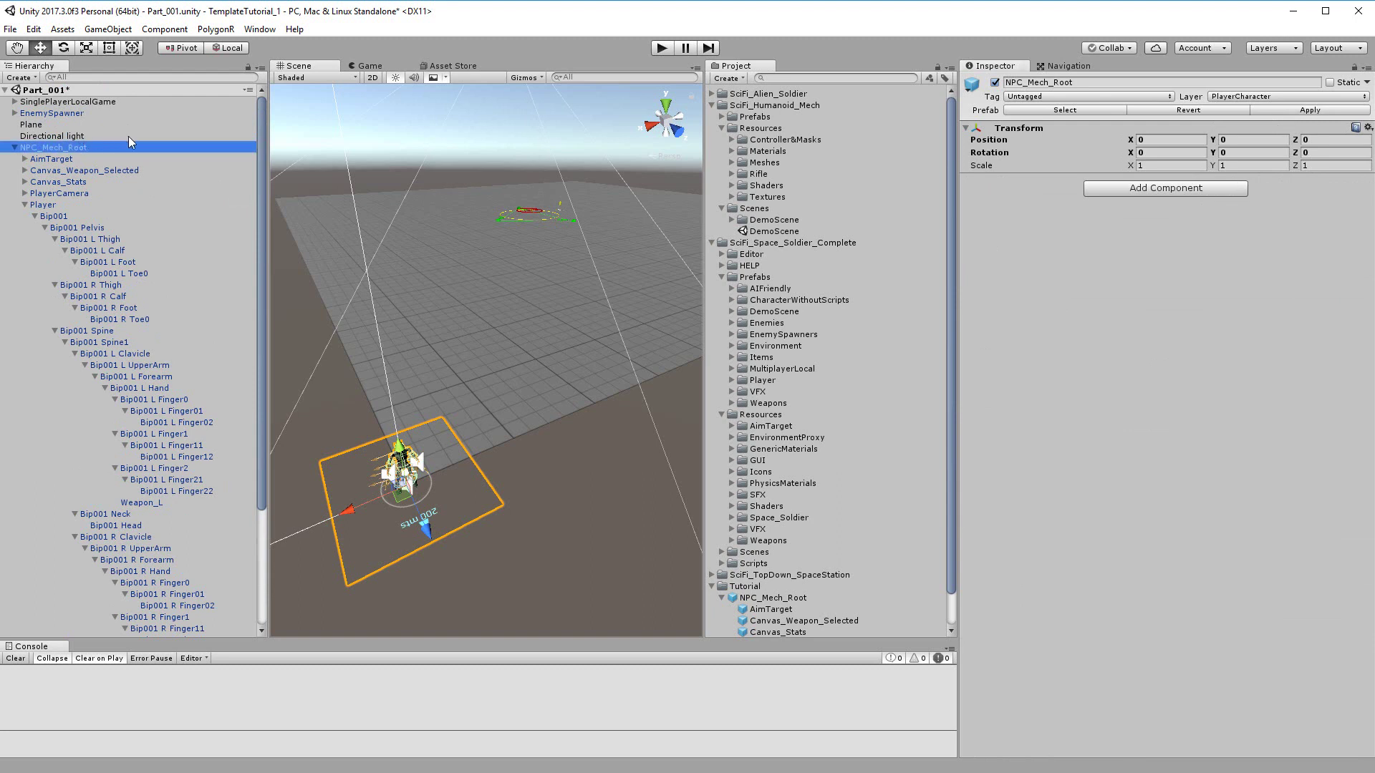
pyautogui.press('Delete')
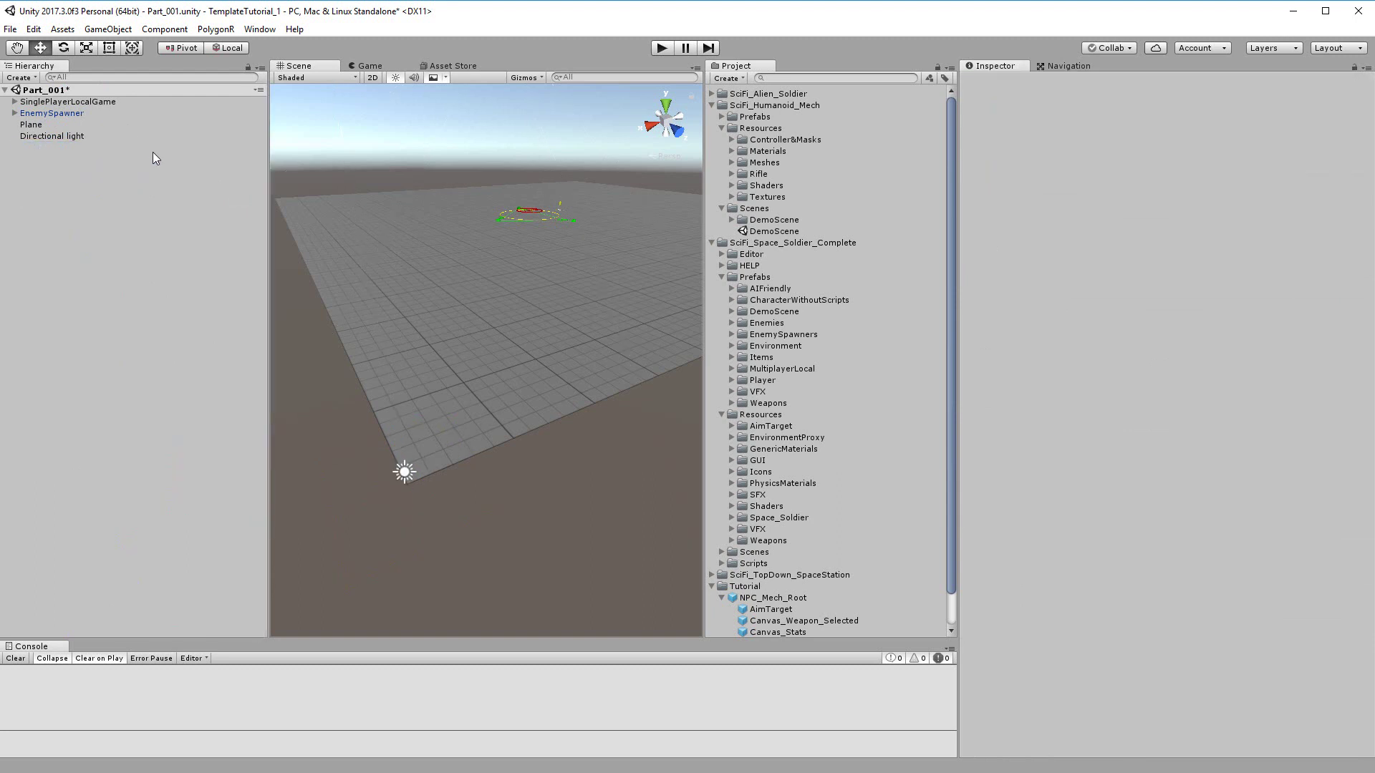
pyautogui.click(661, 48)
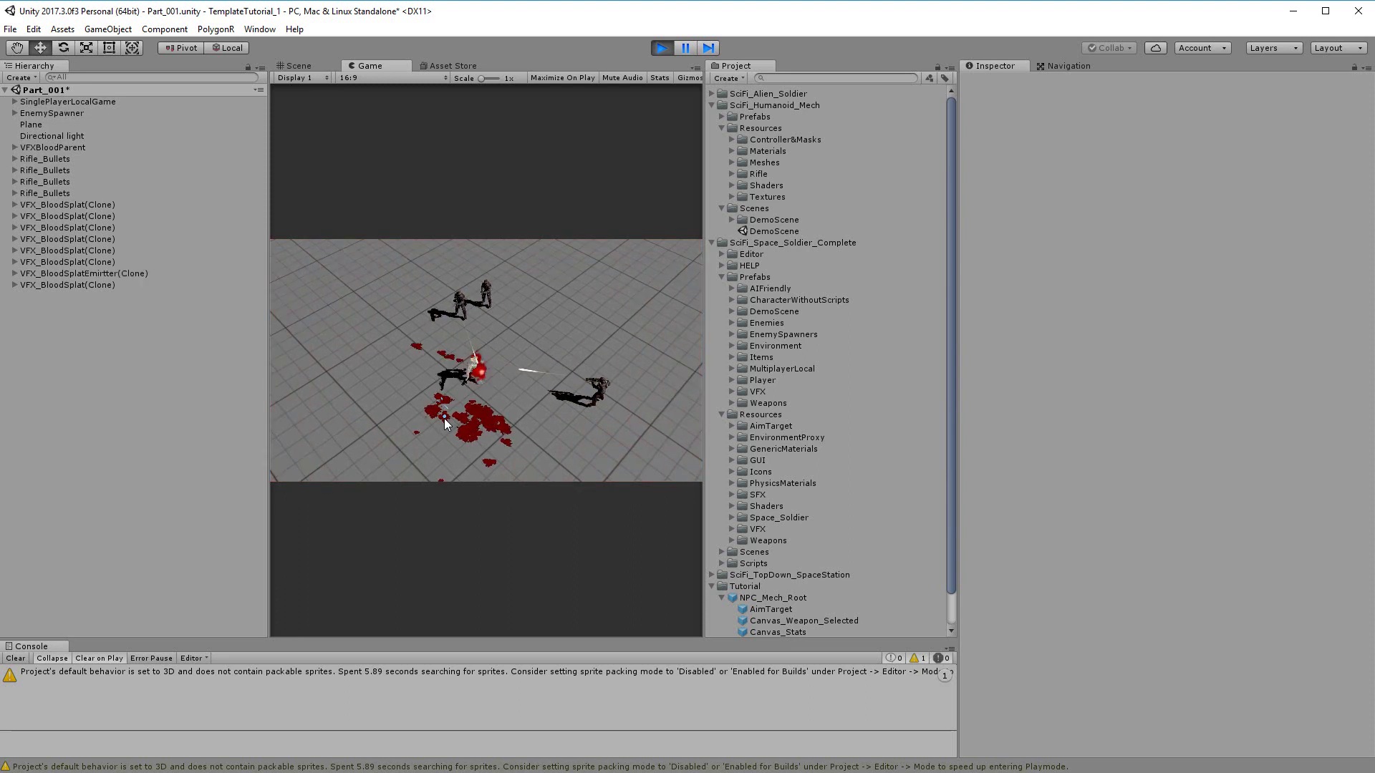
pyautogui.click(666, 48)
# Select the Tutorial folder's Player prefab and uncheck Use Ragdoll Death under Ragdoll setup
pyautogui.scroll(-1, 819, 458)
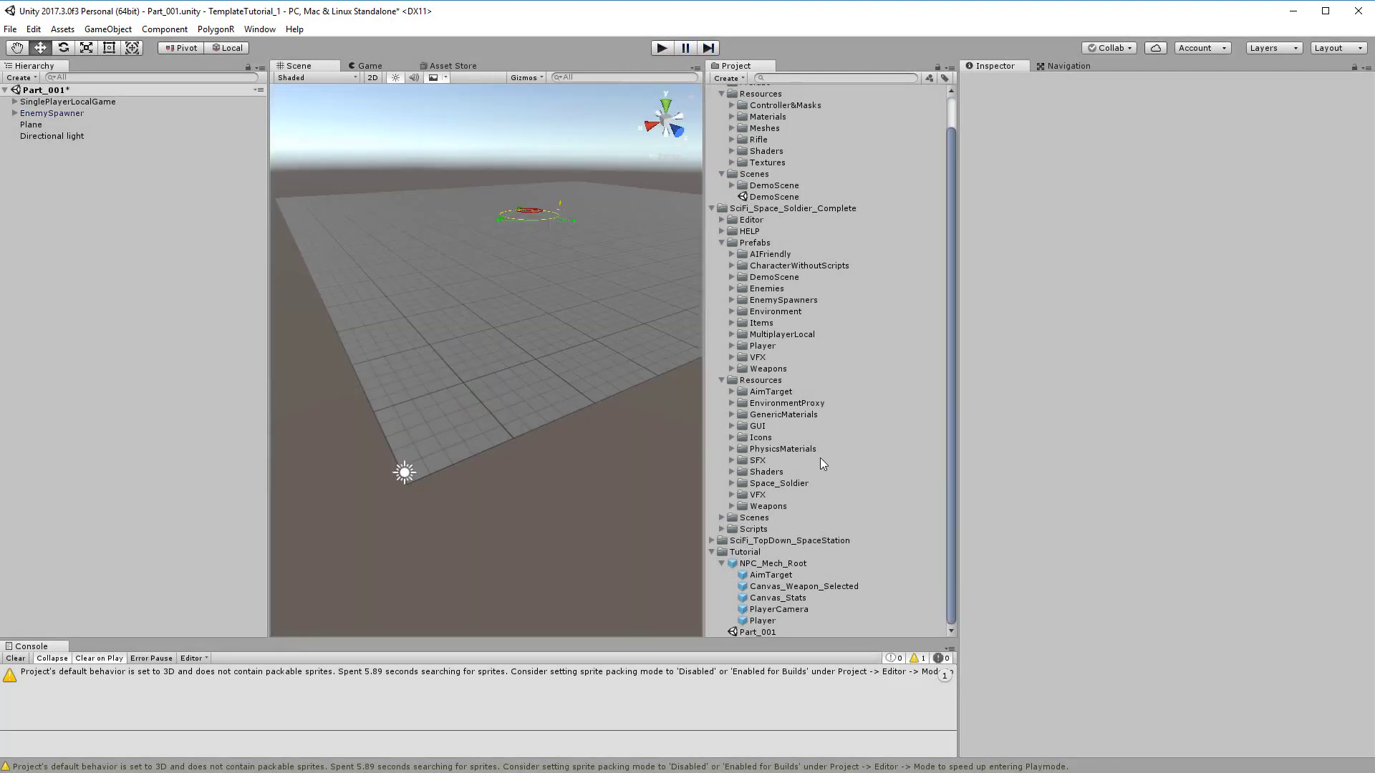
pyautogui.click(759, 621)
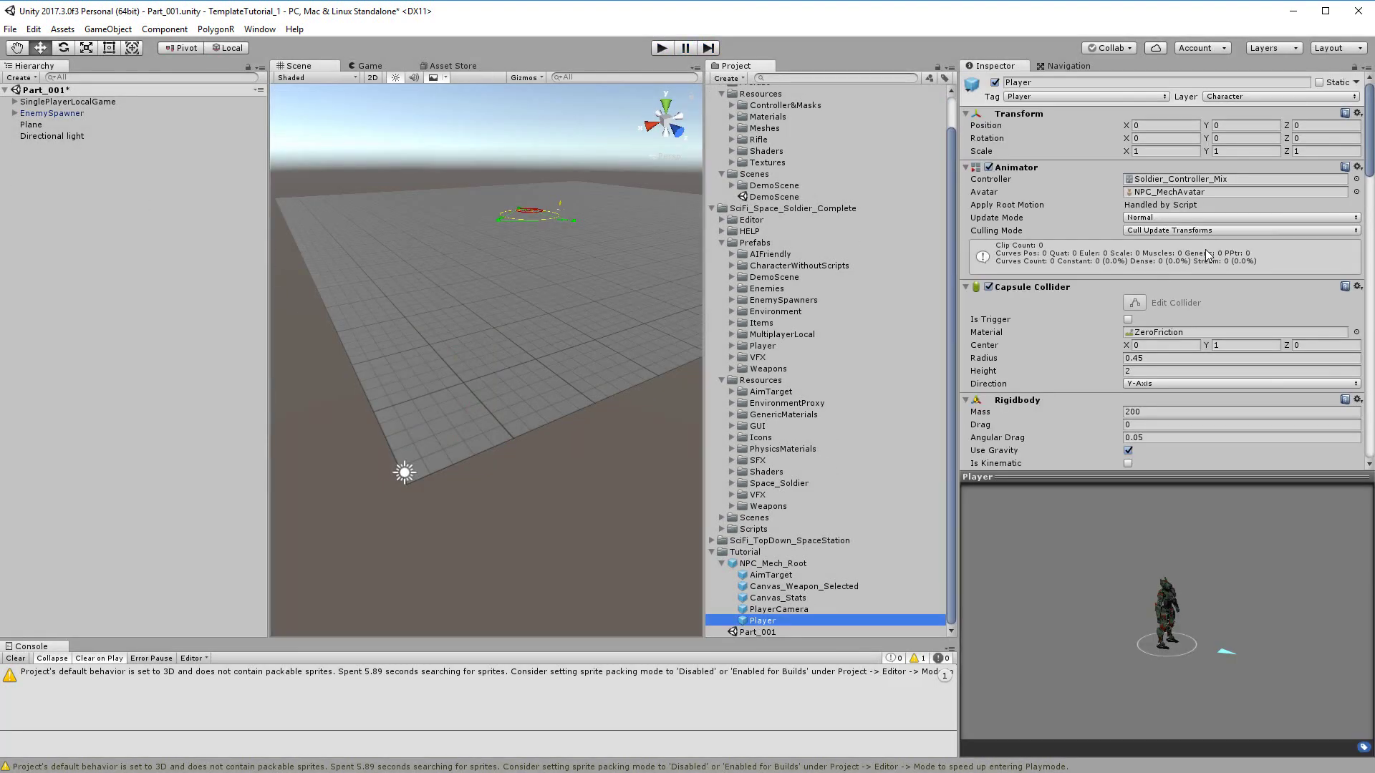
pyautogui.scroll(-15, 1208, 256)
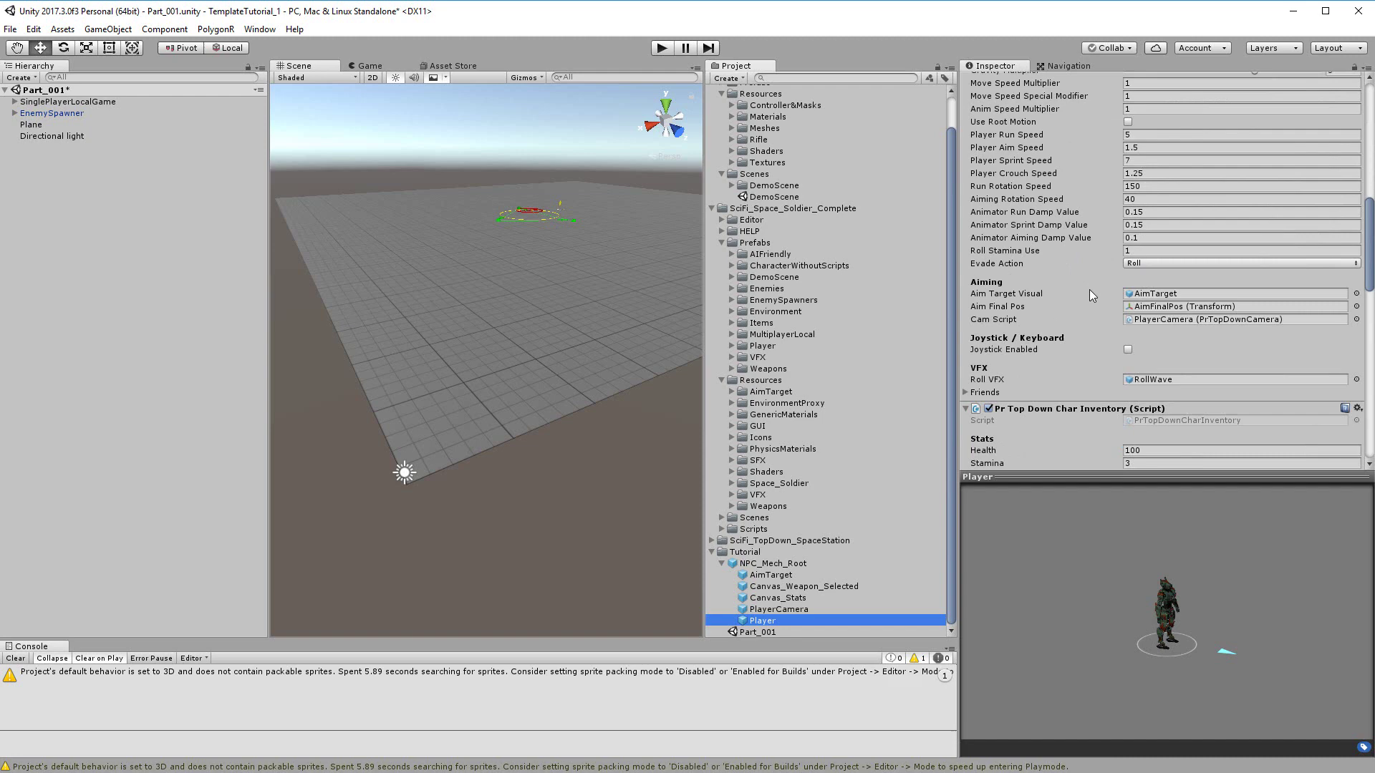
pyautogui.scroll(-12, 1095, 336)
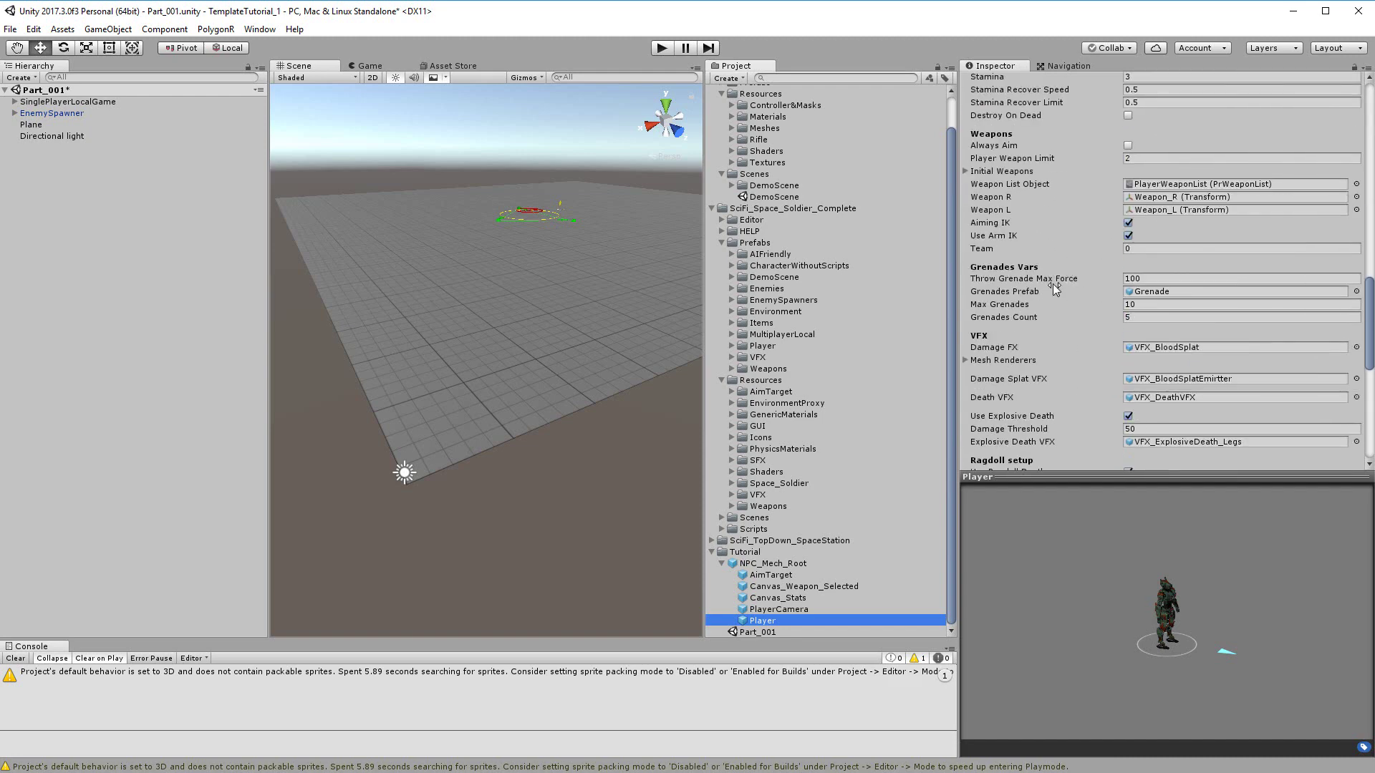
pyautogui.scroll(-5, 1086, 345)
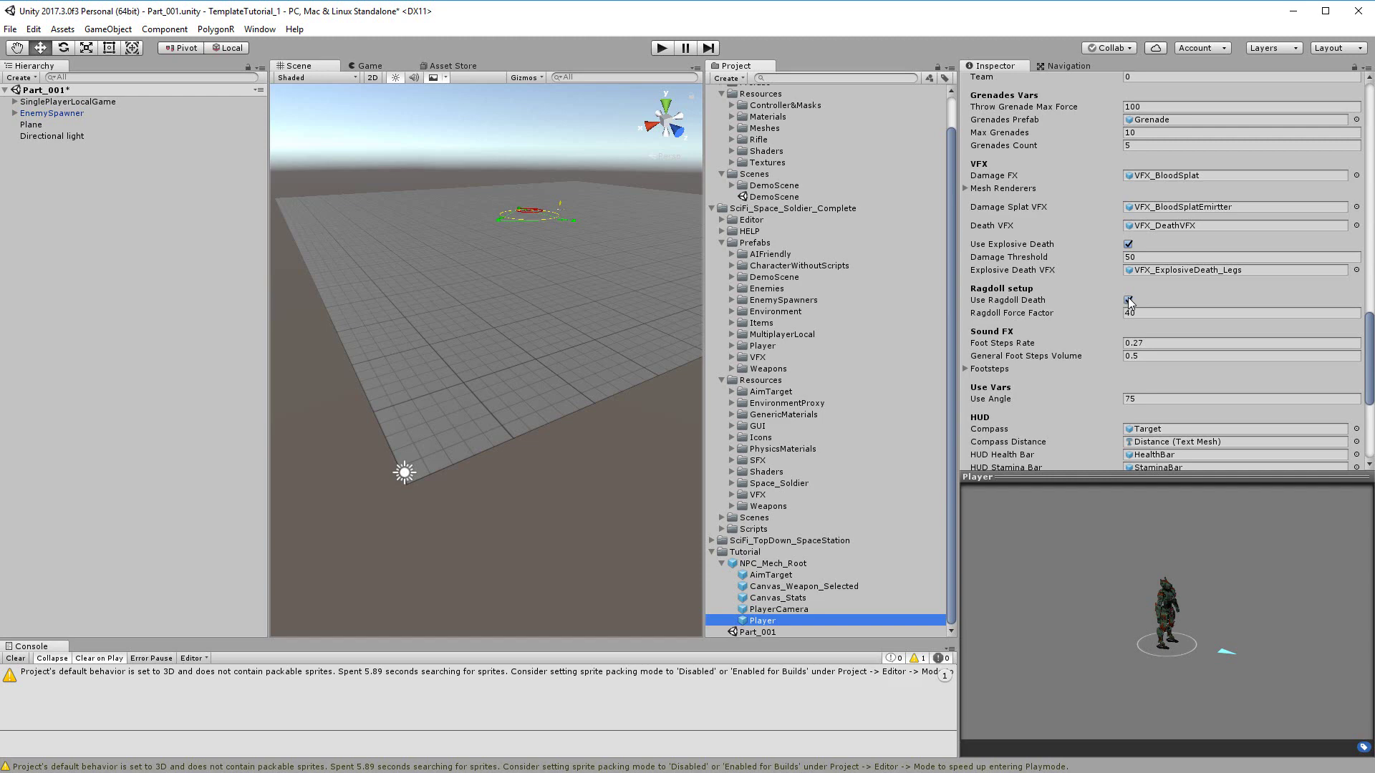
pyautogui.click(1129, 300)
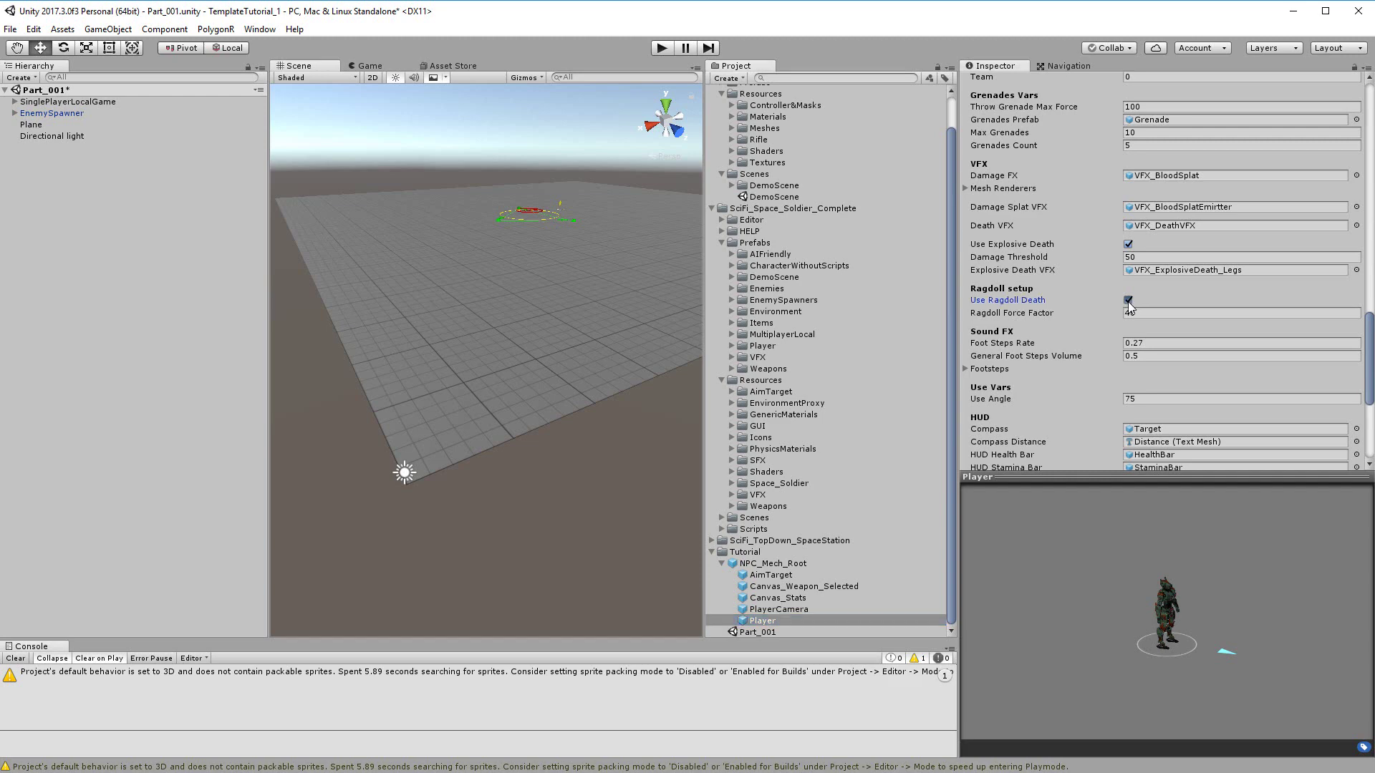
pyautogui.scroll(10, 1080, 315)
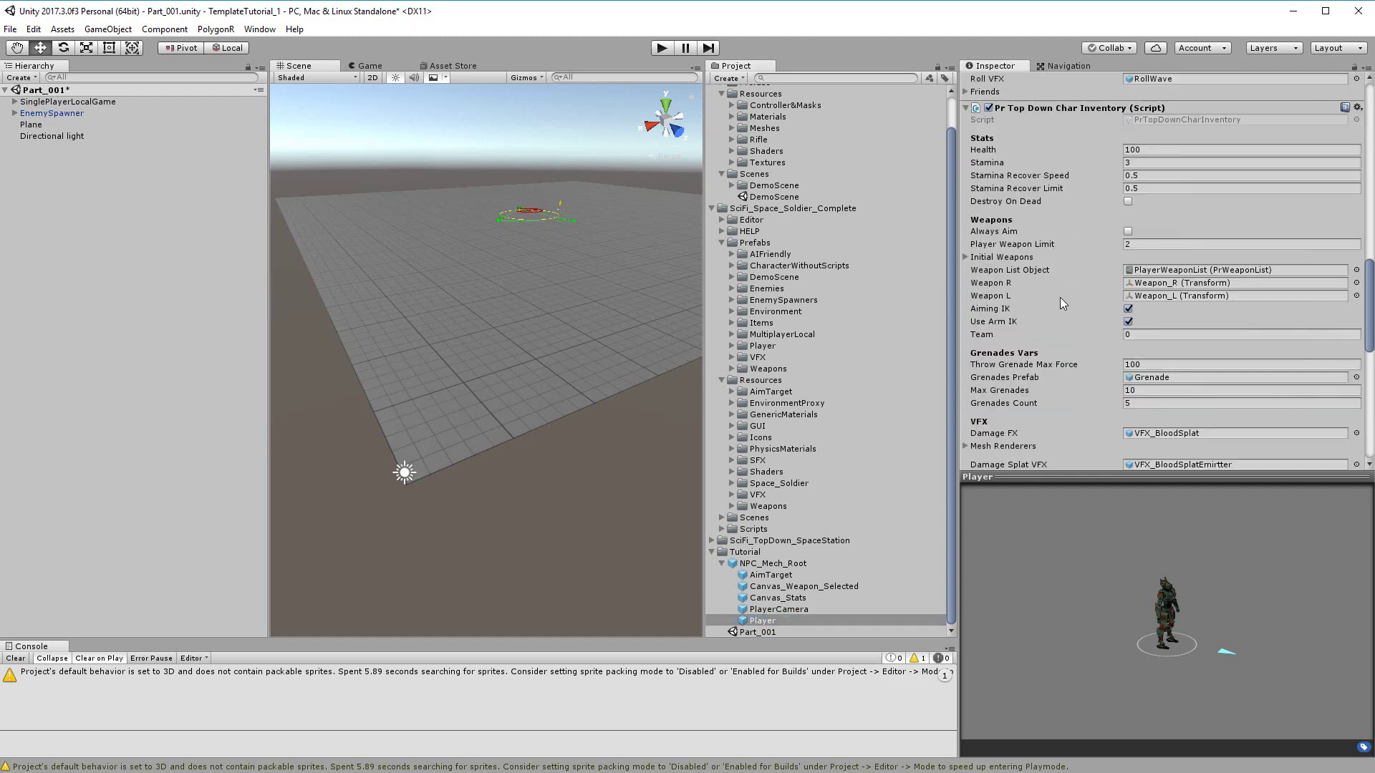
pyautogui.scroll(-10, 1102, 193)
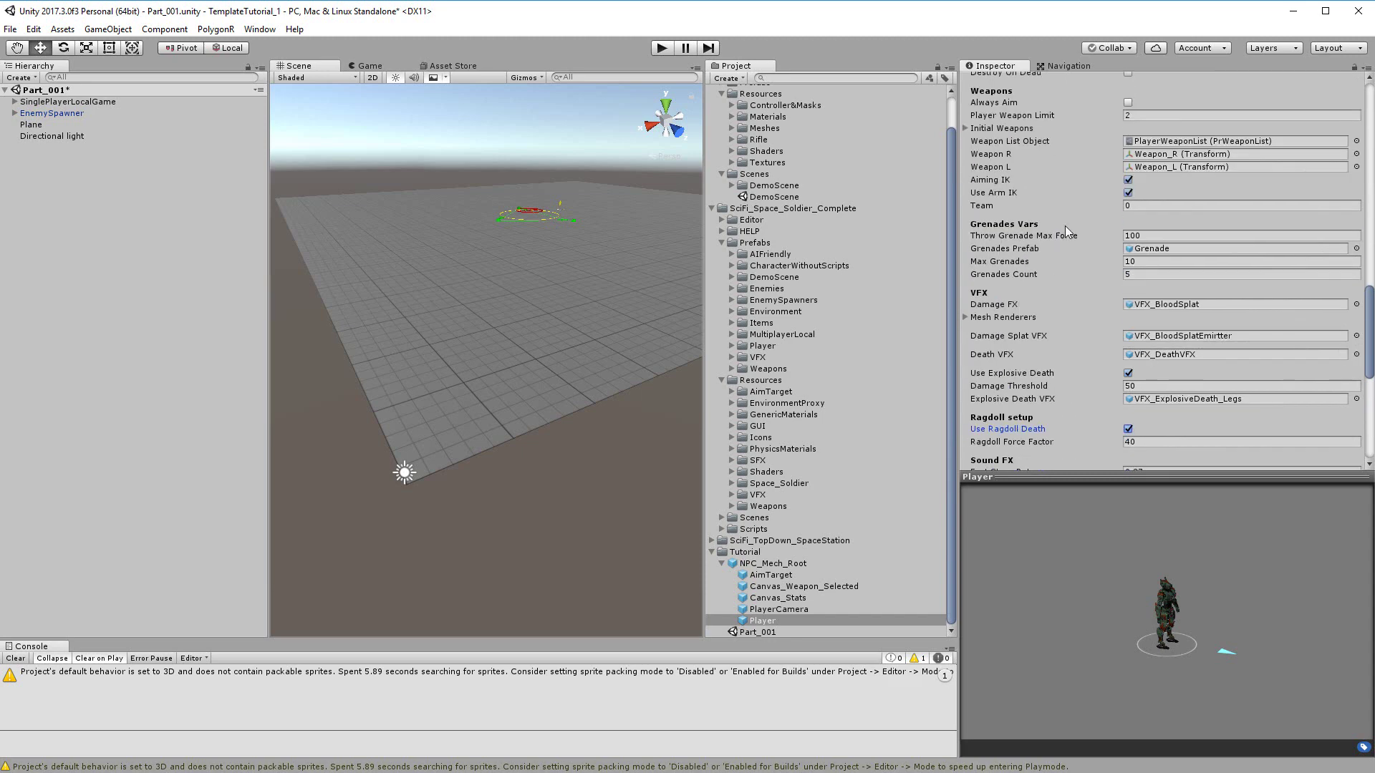
pyautogui.click(1128, 297)
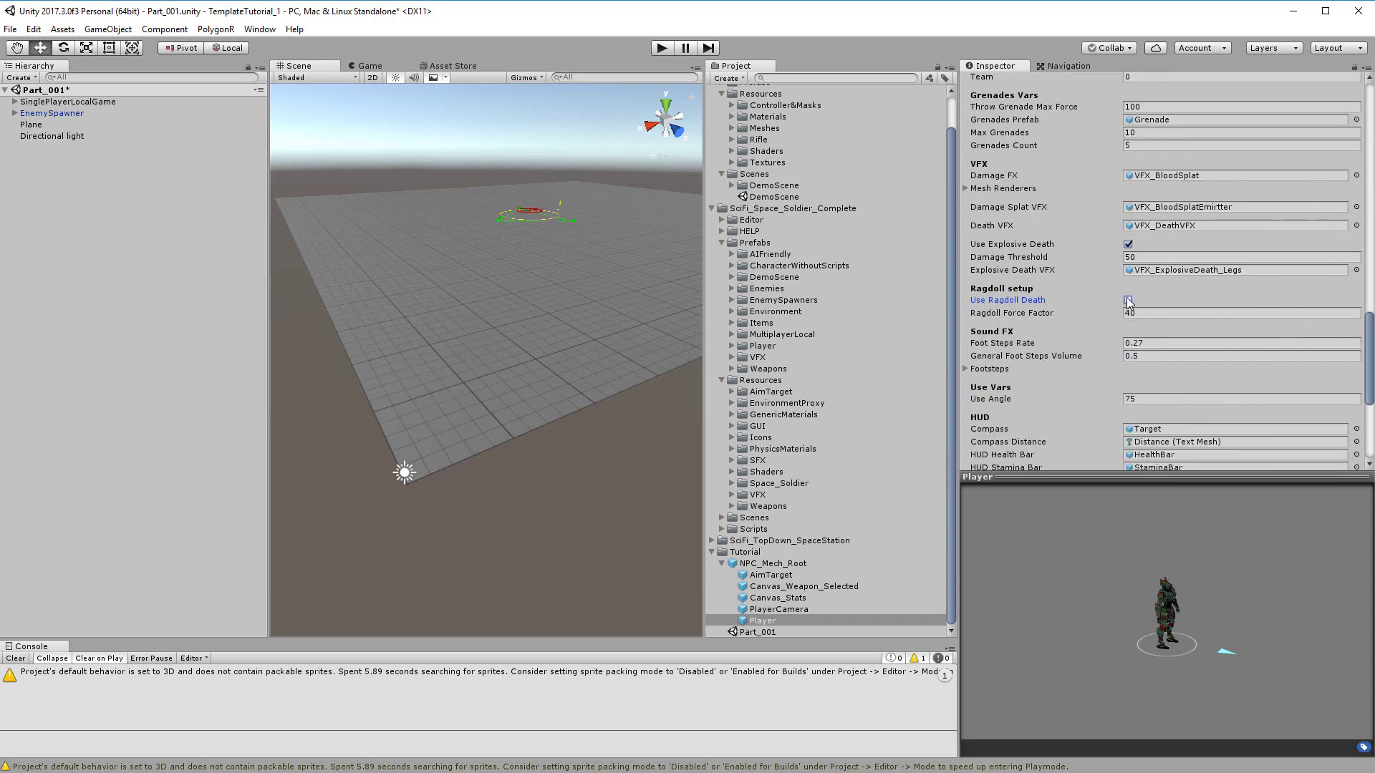